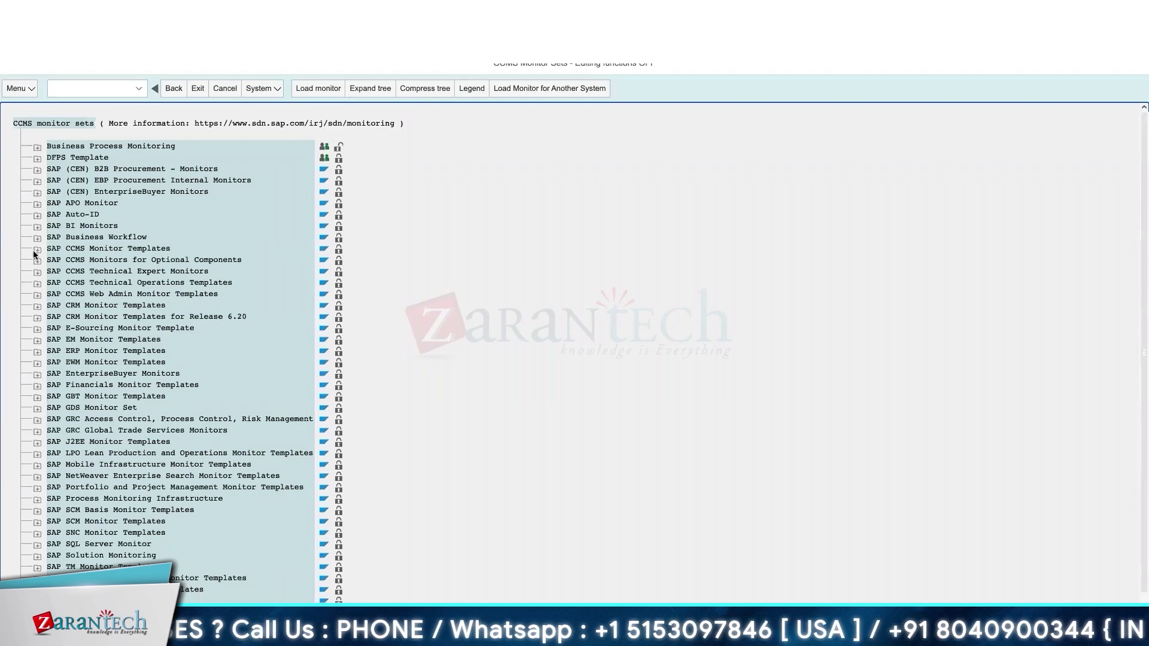
- Load the Entire System monitor from the SAP CCMS Monitor Templates set
{"action": "left_click", "coordinate": [36, 251]}
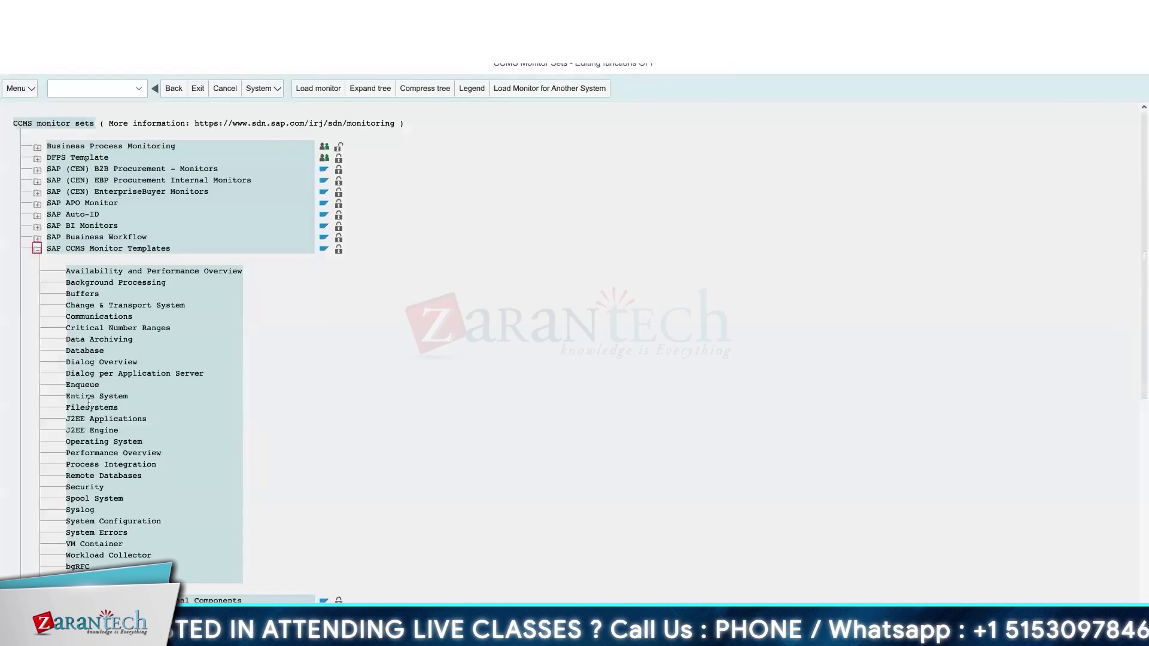
{"action": "left_click", "coordinate": [90, 397]}
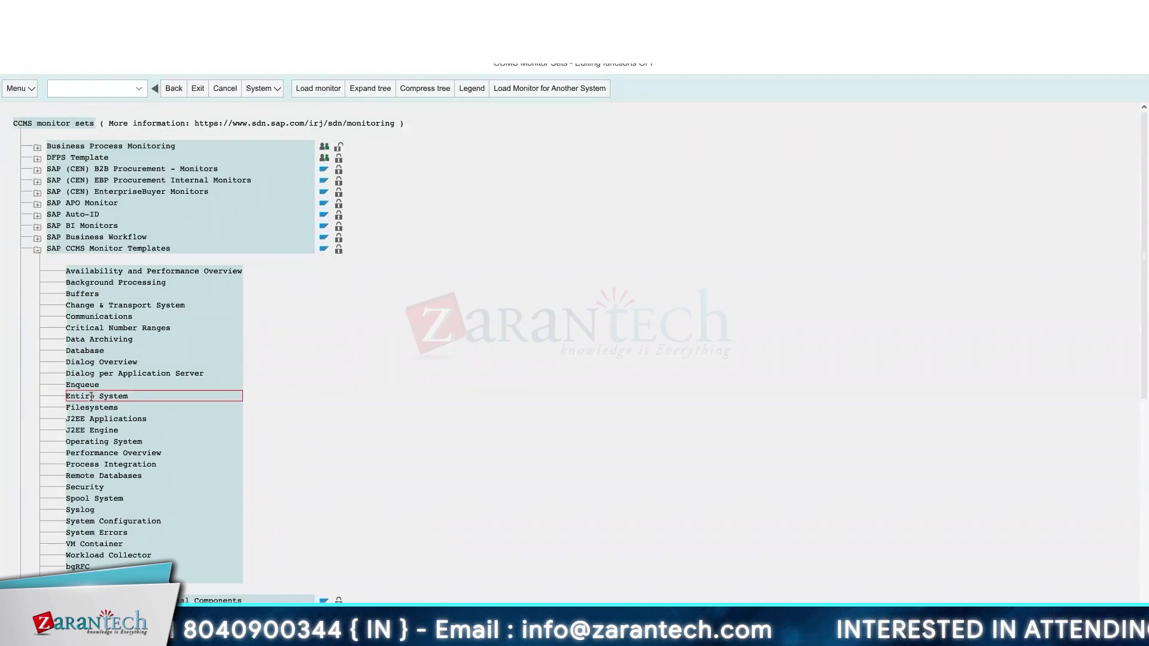
{"action": "double_click", "coordinate": [91, 396]}
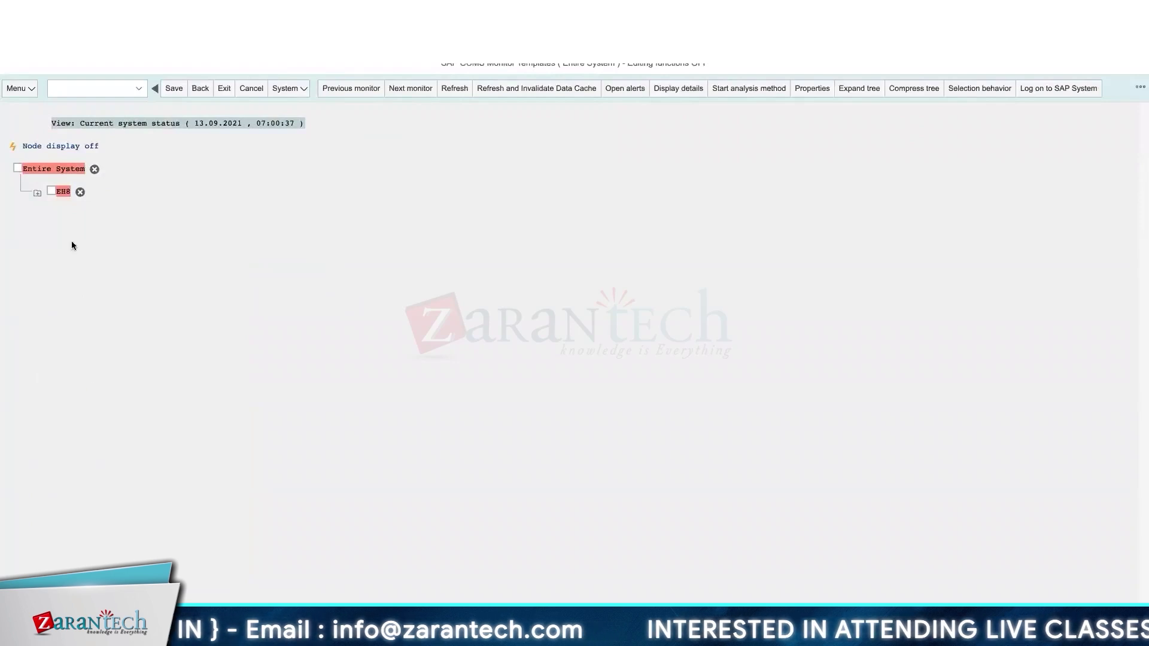
- Expand the monitor tree through EH8 and Application Server to the nodes under SAPECC_EH8_00
{"action": "left_click", "coordinate": [37, 192]}
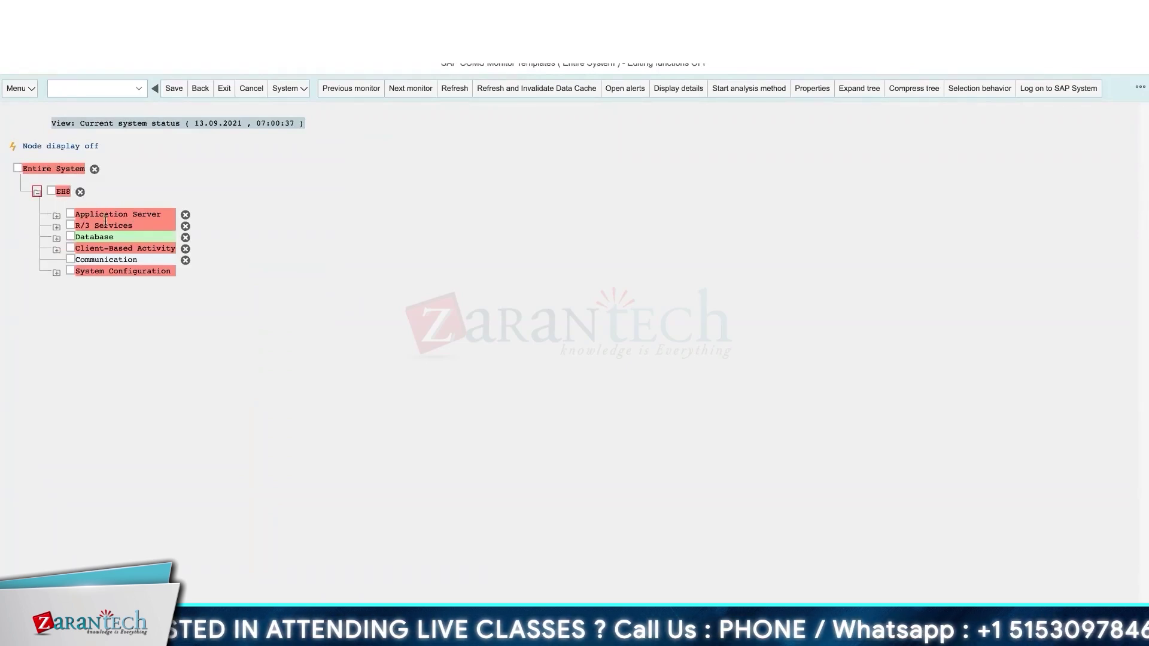
{"action": "left_click", "coordinate": [56, 216]}
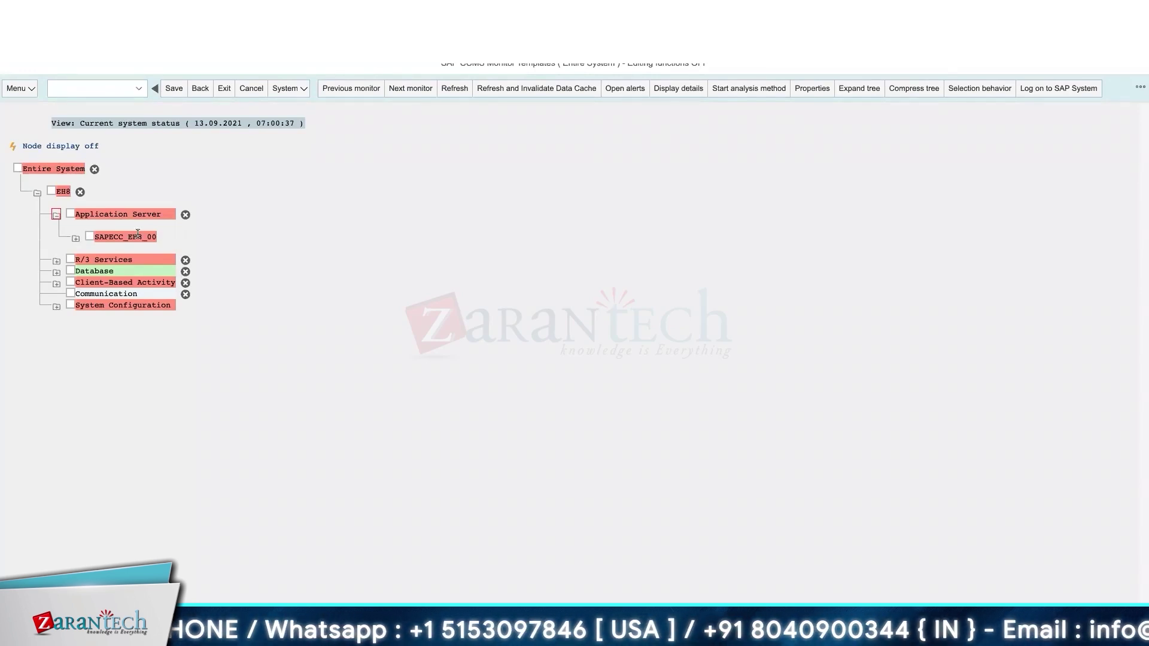
{"action": "left_click", "coordinate": [76, 238]}
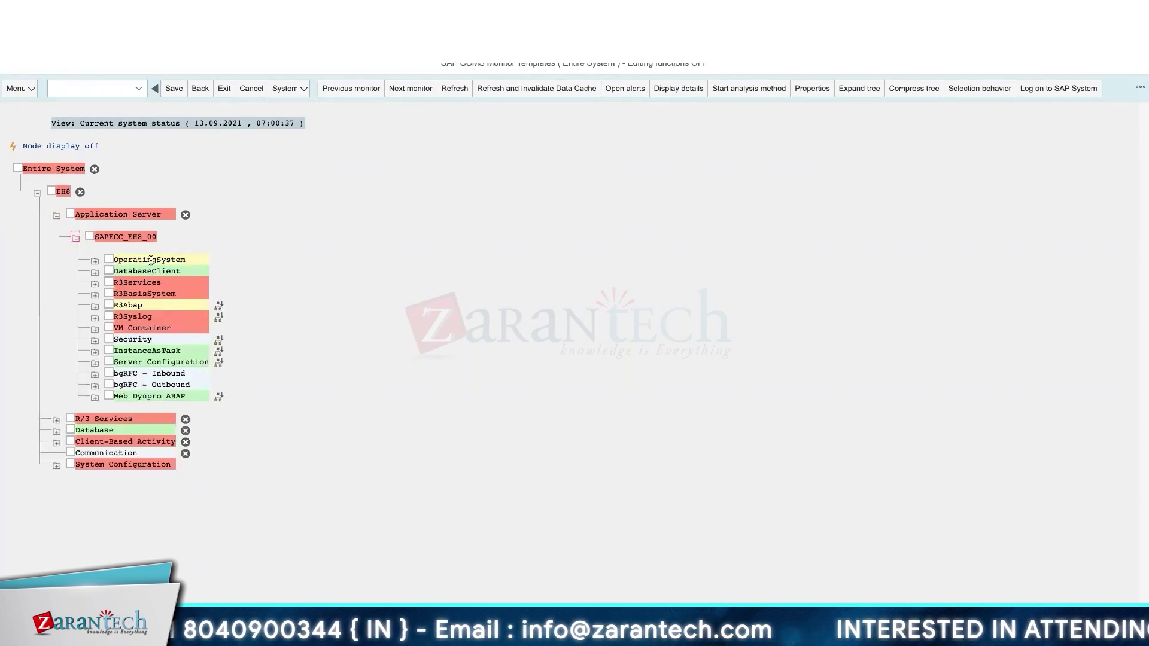
{"action": "left_click", "coordinate": [76, 238]}
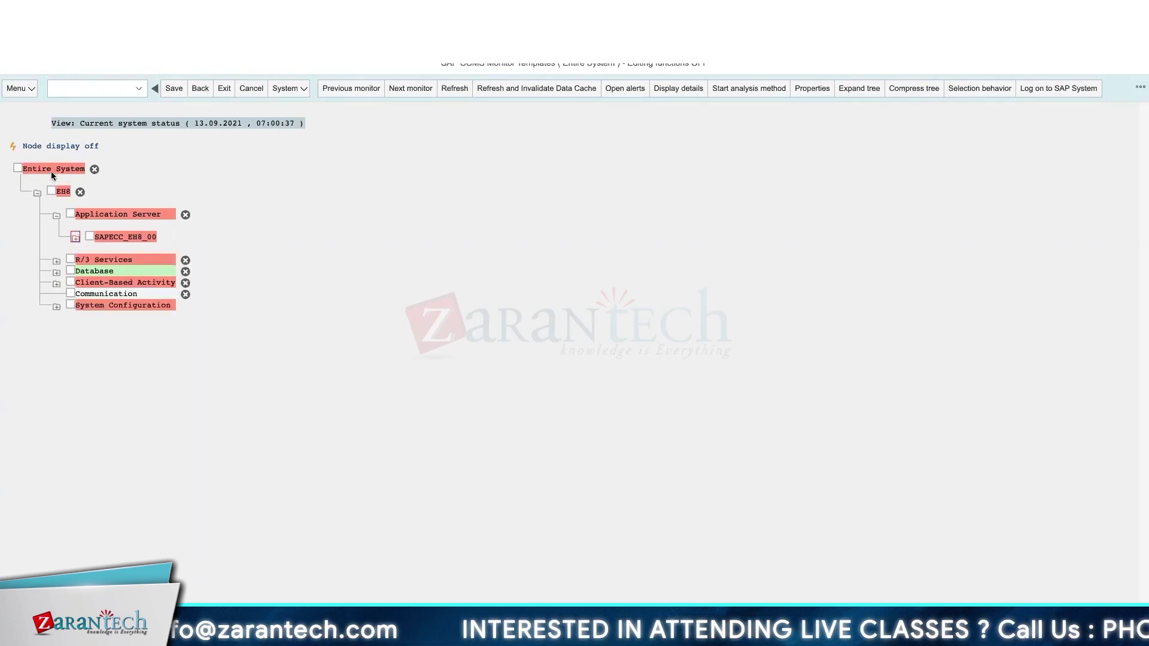
{"action": "left_click", "coordinate": [75, 238]}
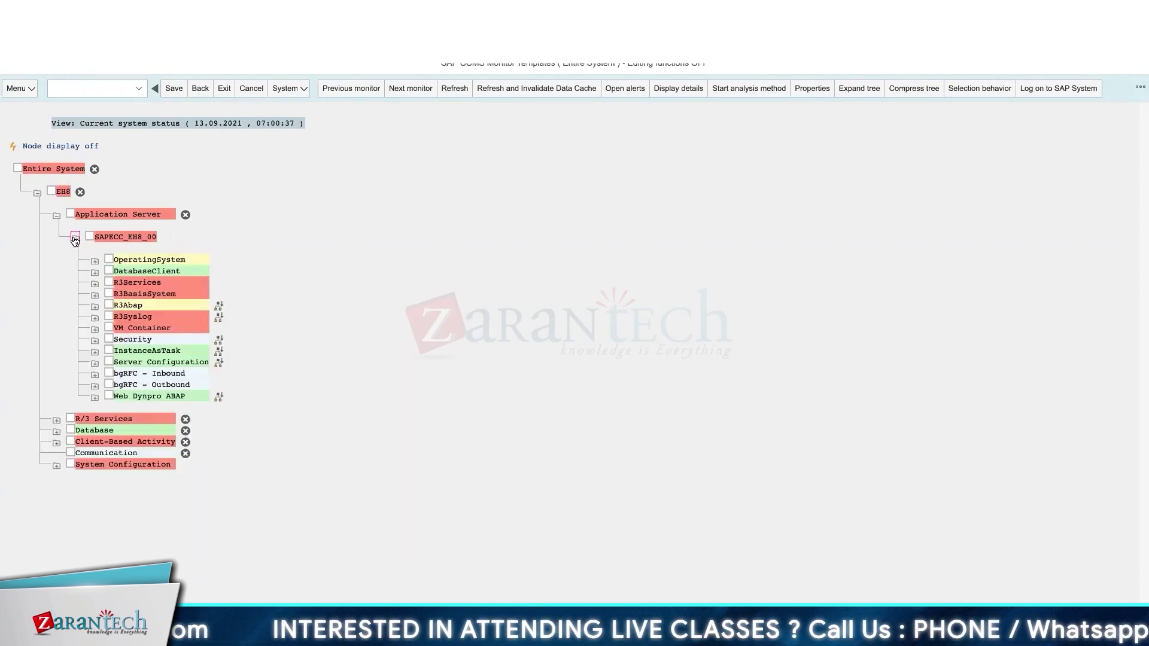
- Expand the OperatingSystem node under SAPECC_EH8_00, review its monitoring objects such as Swap_Space, and collapse it again
{"action": "left_click", "coordinate": [94, 262]}
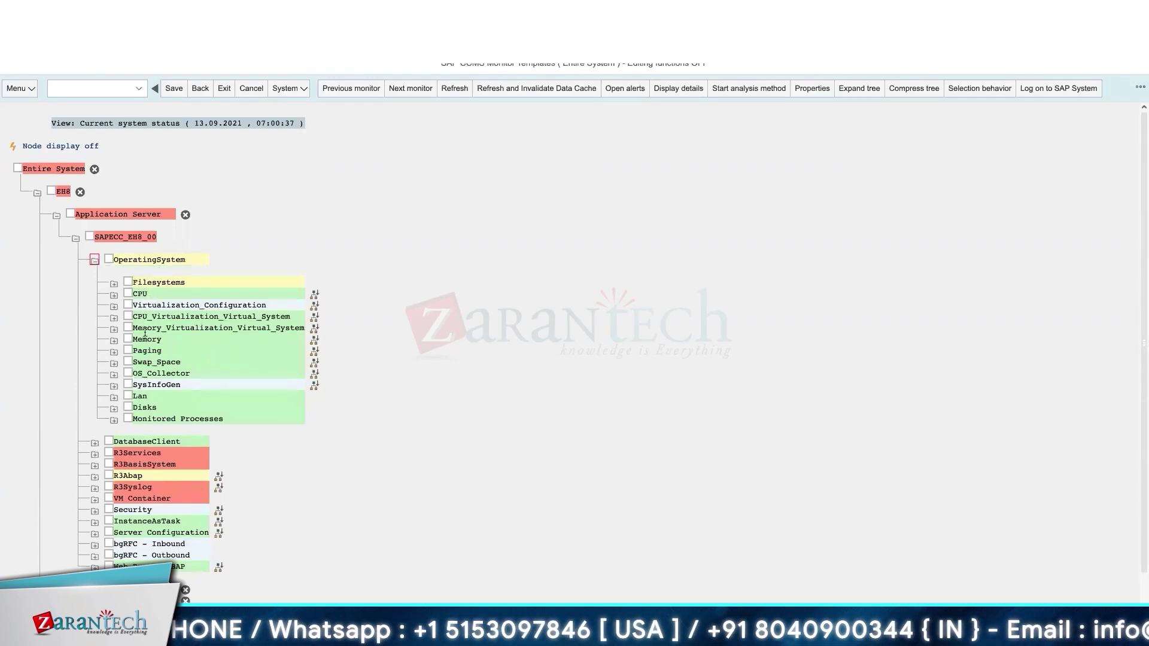
{"action": "left_click_drag", "start_coordinate": [134, 362], "coordinate": [183, 361]}
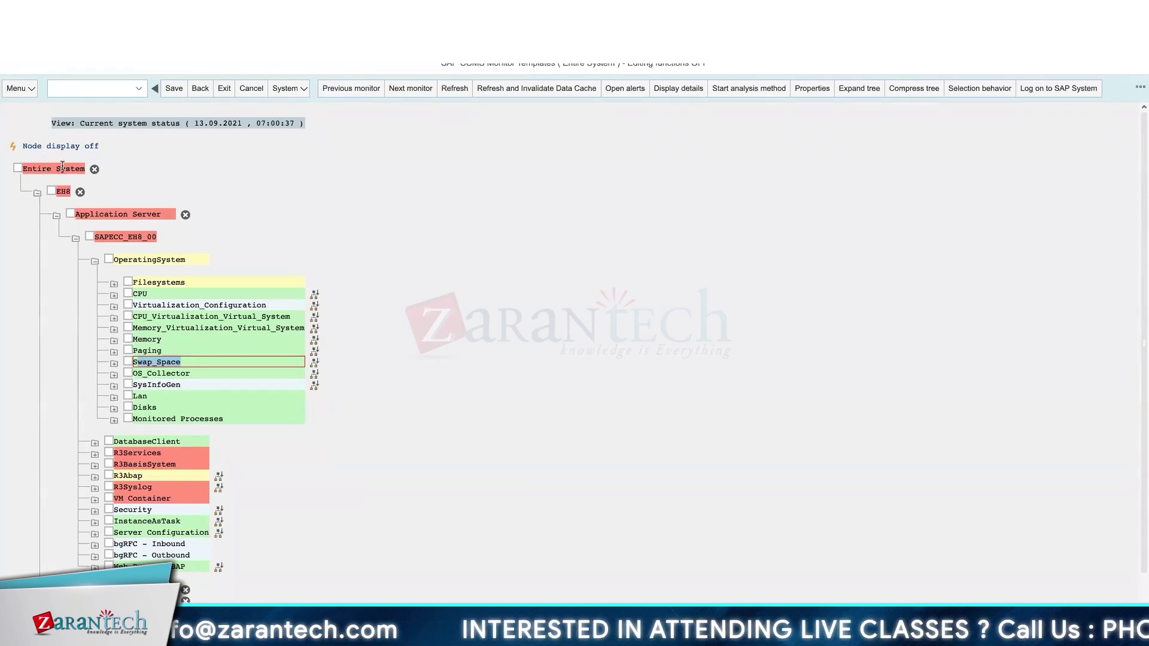
{"action": "left_click_drag", "start_coordinate": [81, 214], "coordinate": [175, 219]}
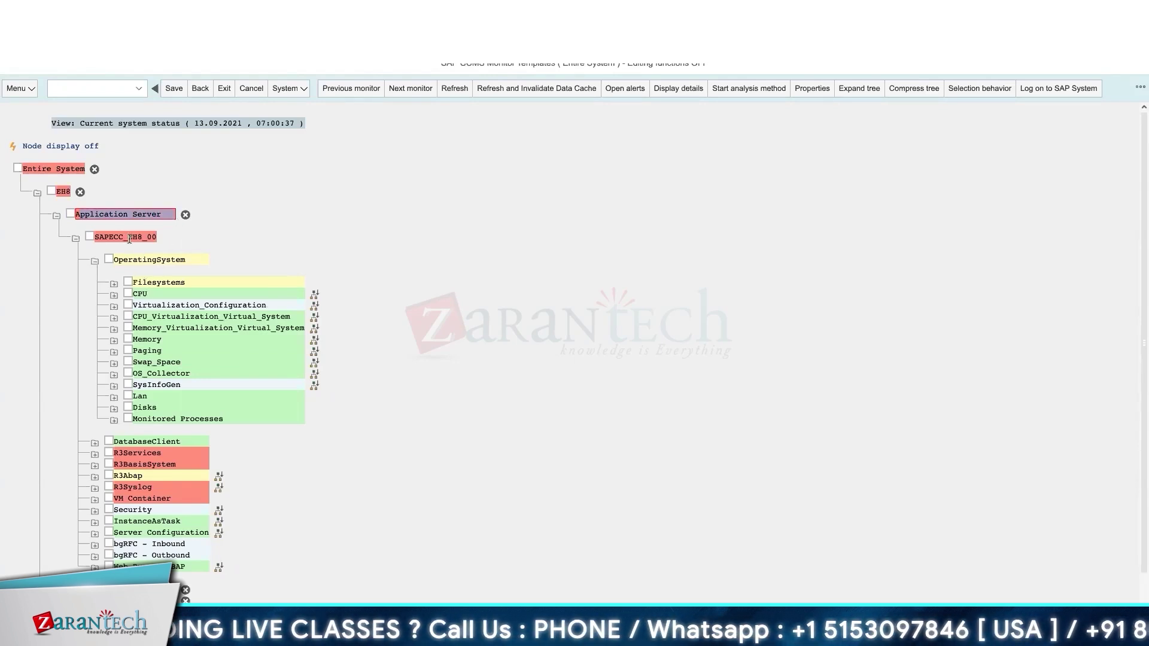
{"action": "left_click_drag", "start_coordinate": [180, 259], "coordinate": [103, 214]}
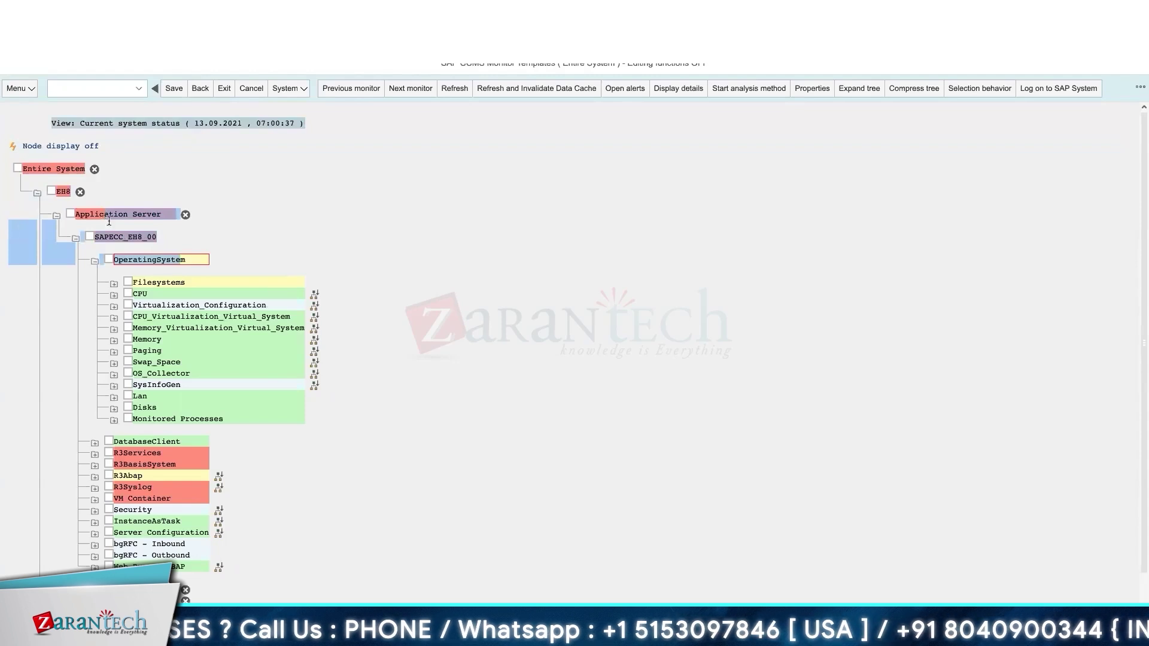
{"action": "left_click", "coordinate": [187, 259]}
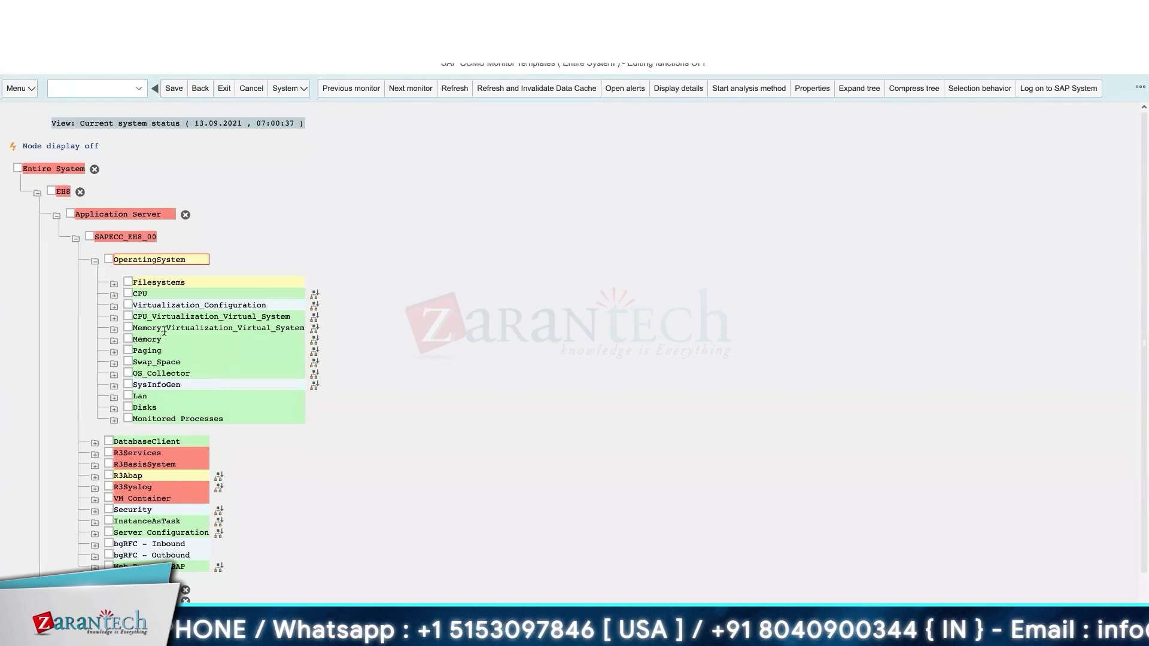
{"action": "left_click", "coordinate": [94, 261]}
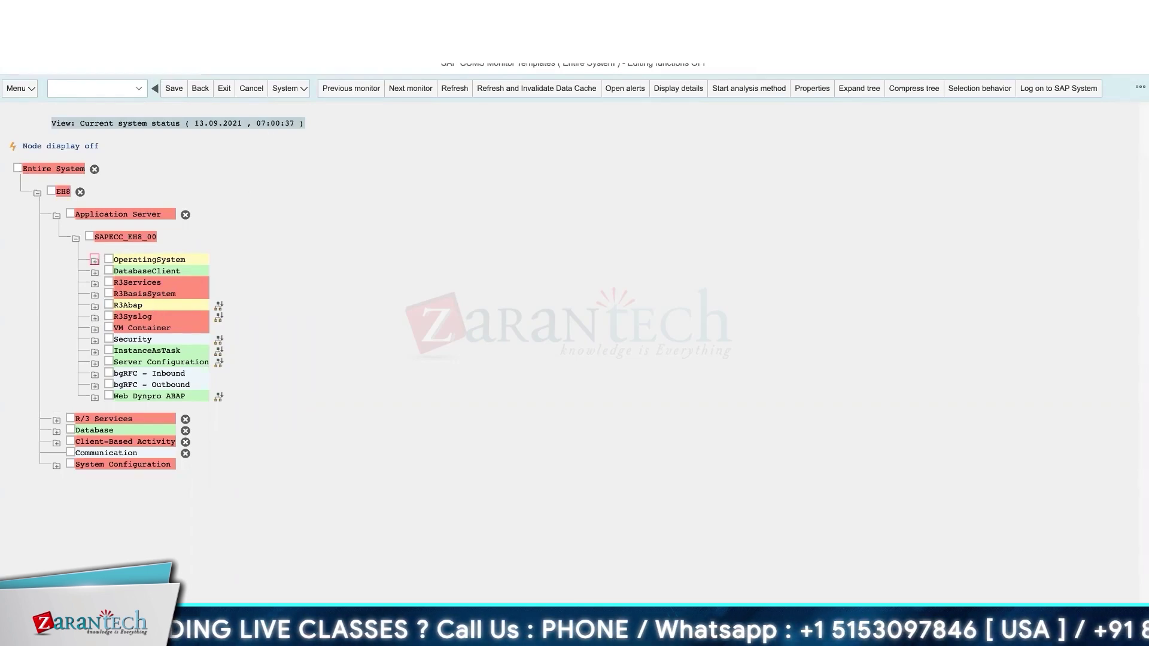
- Expand R3Services and its Dialog object, and review the dialog monitoring attributes from ResponseTime through UsersLoggedIn
{"action": "left_click", "coordinate": [95, 284]}
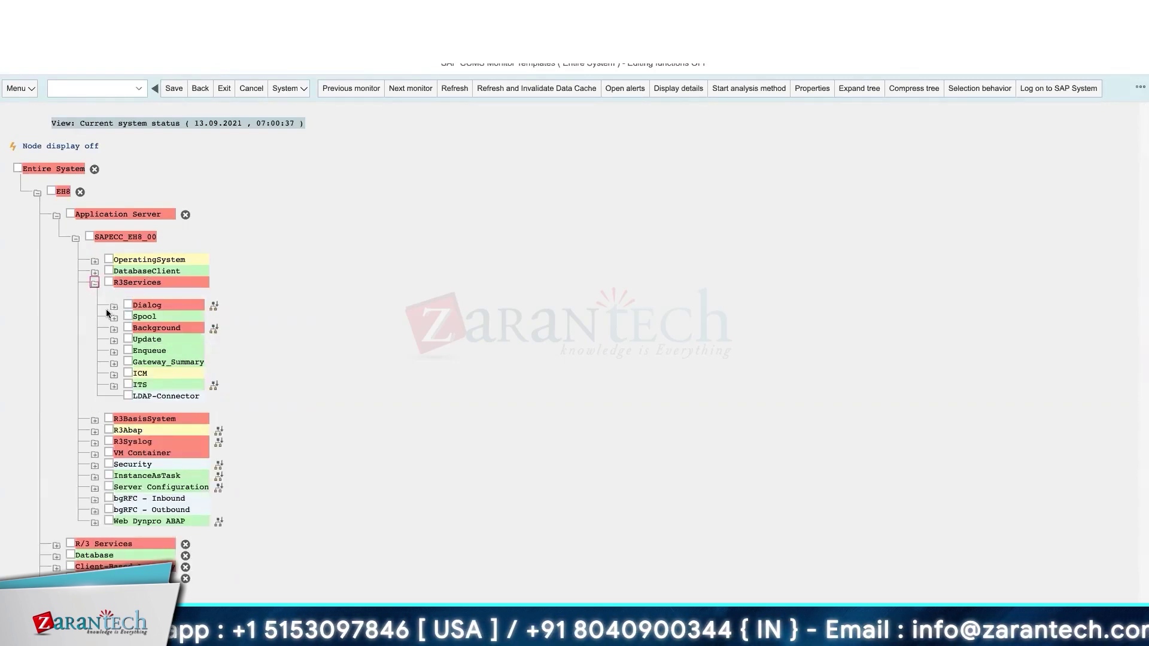
{"action": "left_click", "coordinate": [114, 307]}
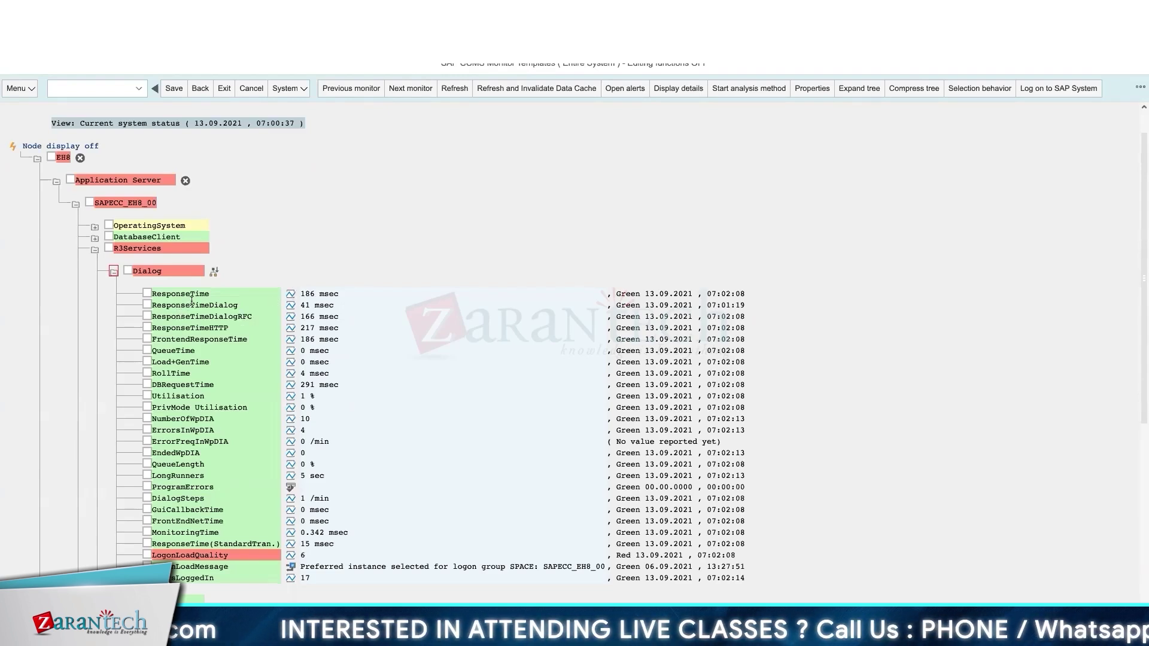
{"action": "left_click_drag", "start_coordinate": [181, 306], "coordinate": [231, 328]}
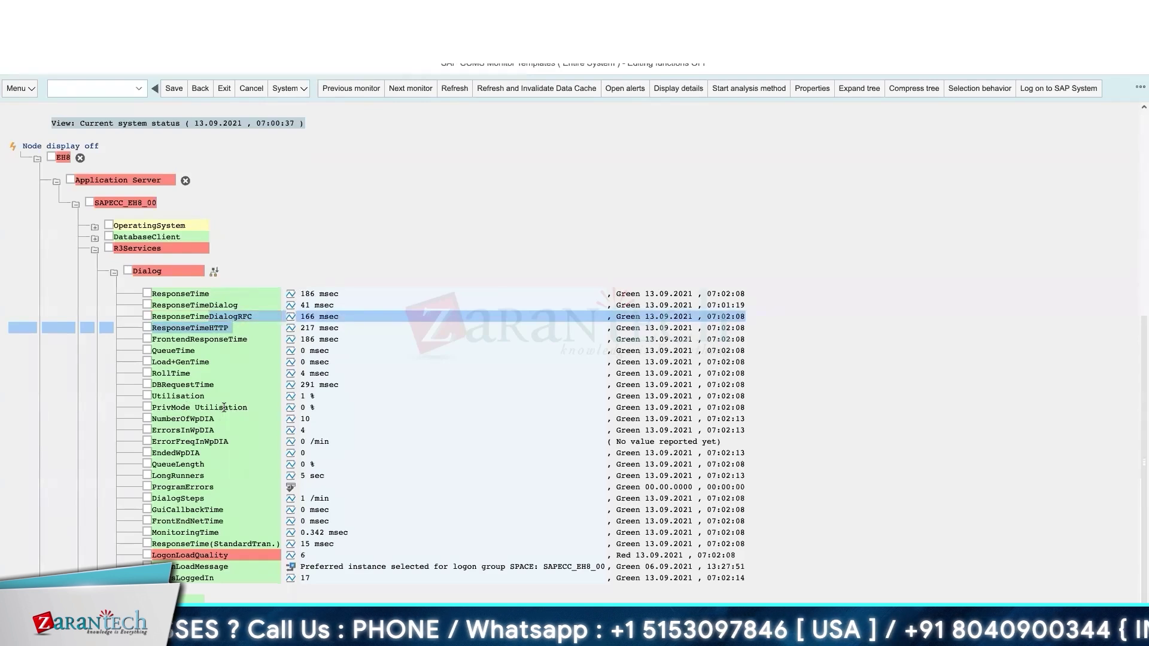
{"action": "scroll", "coordinate": [187, 555], "scroll_direction": "down", "scroll_amount": 5}
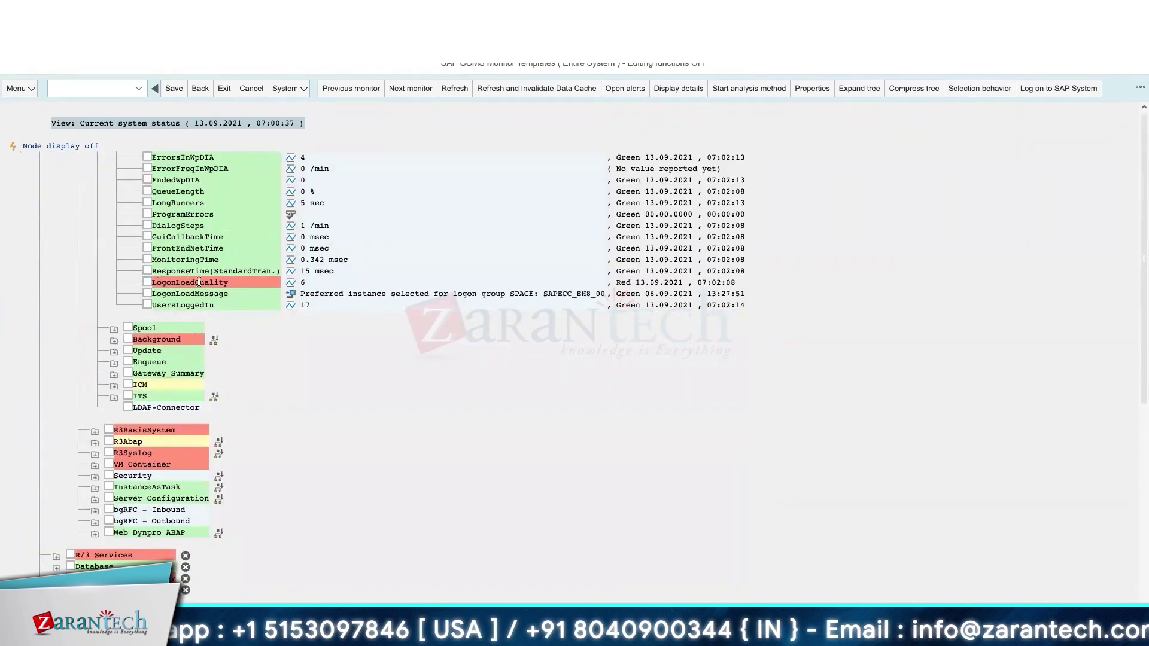
{"action": "scroll", "coordinate": [244, 333], "scroll_direction": "up", "scroll_amount": 5}
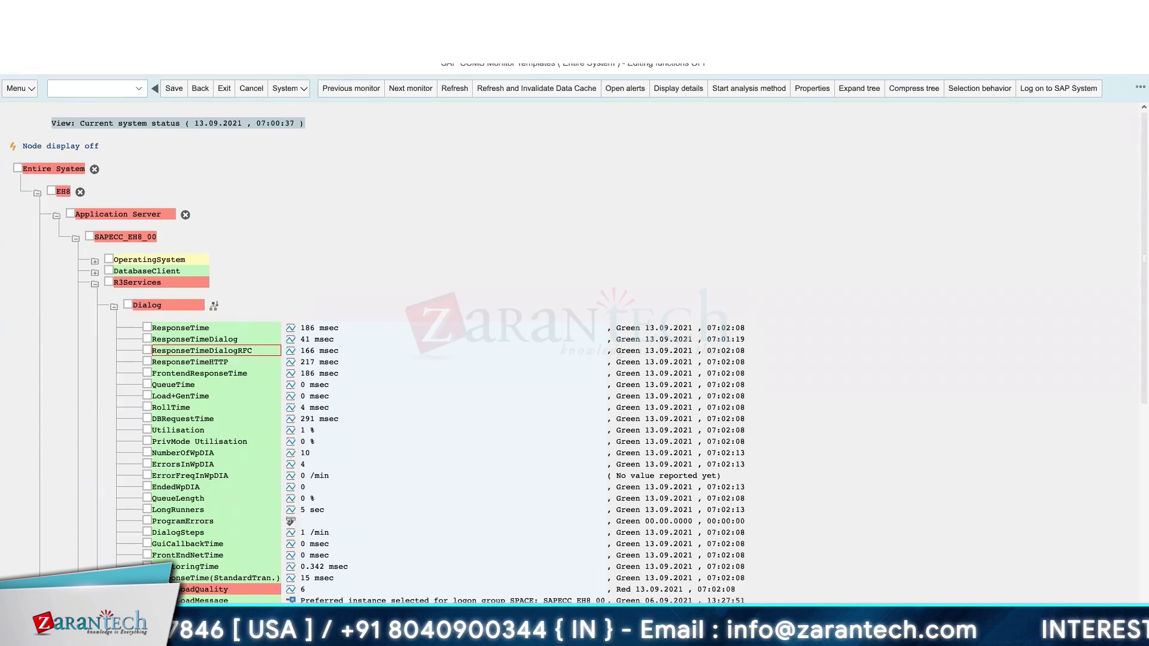
- Switch to the presentation, read the speaker notes of slide 12 on the layout of a monitor, and return to the CCMS monitor
{"action": "key", "text": "alt+Tab"}
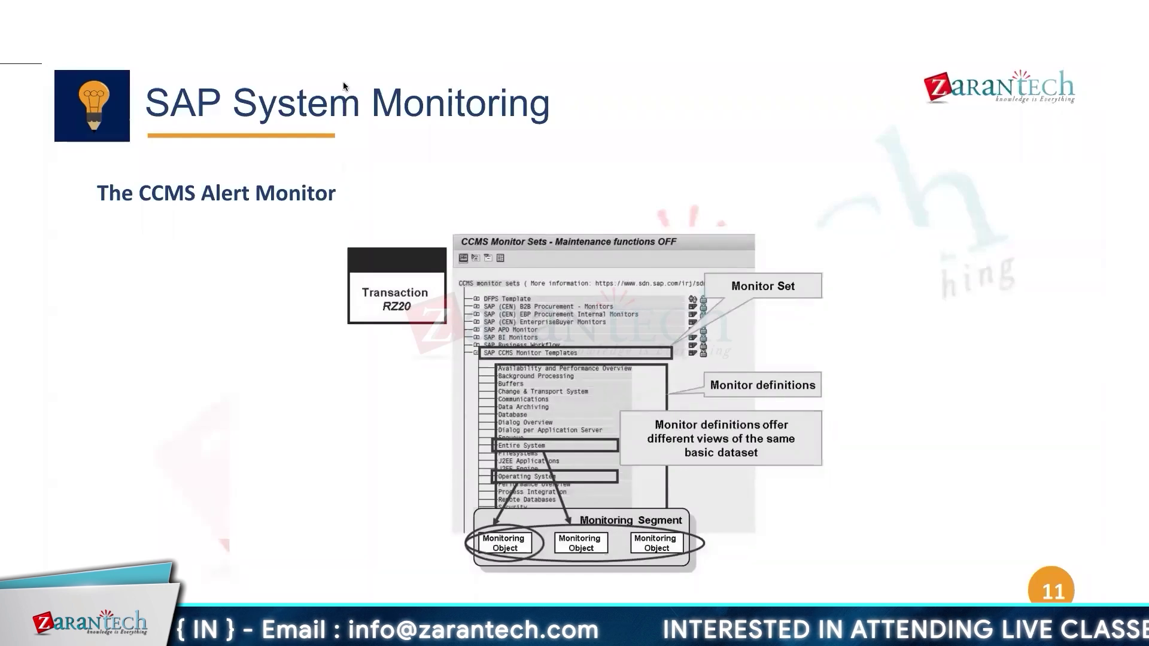
{"action": "key", "text": "alt+Tab"}
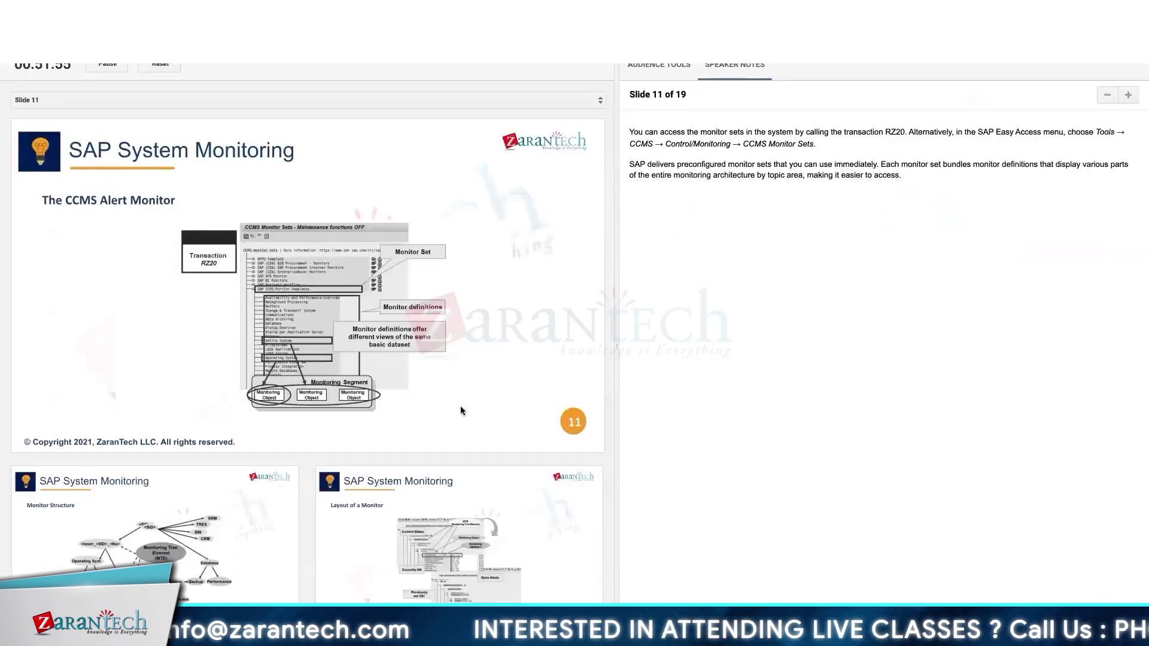
{"action": "left_click", "coordinate": [460, 411]}
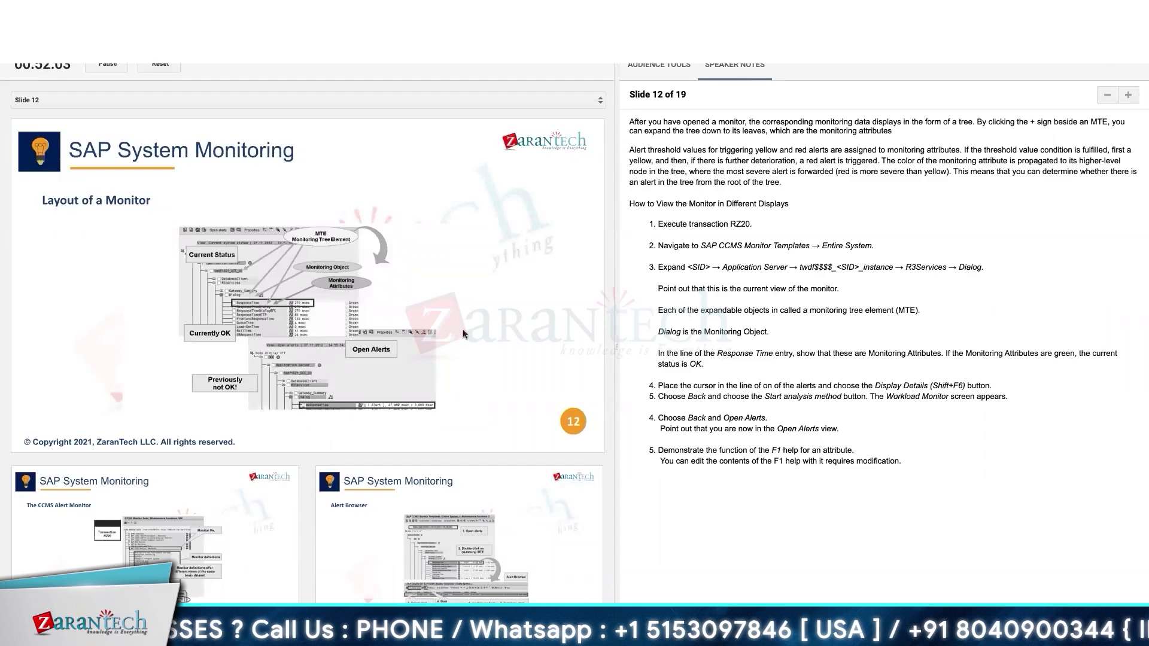
{"action": "key", "text": "Right"}
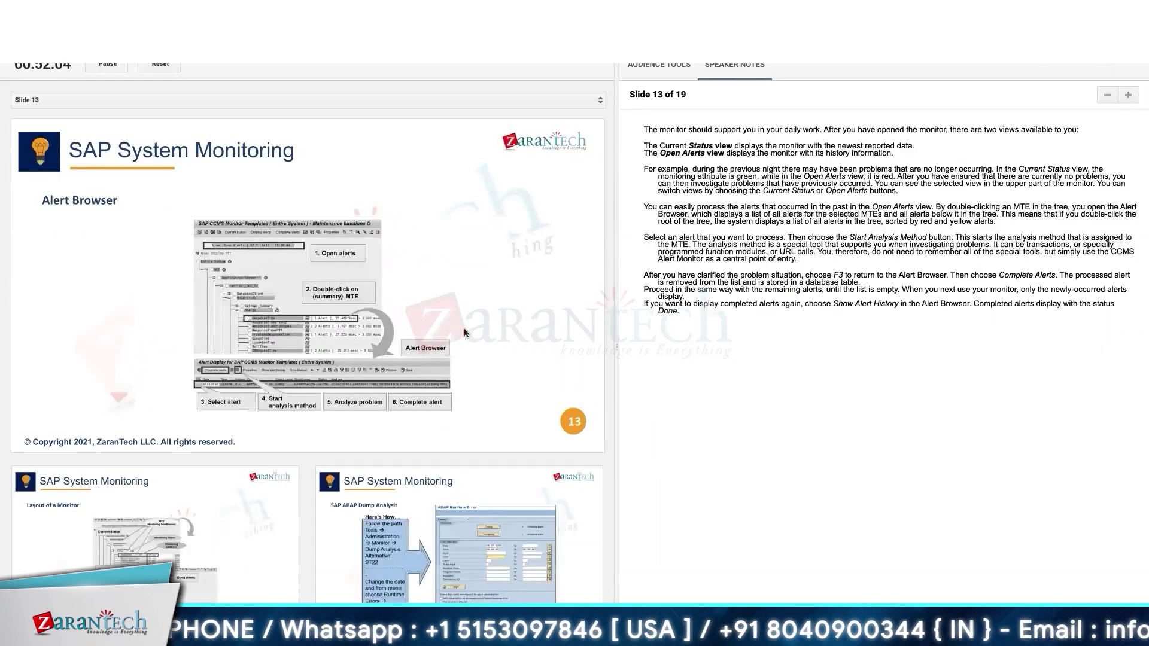
{"action": "key", "text": "Left"}
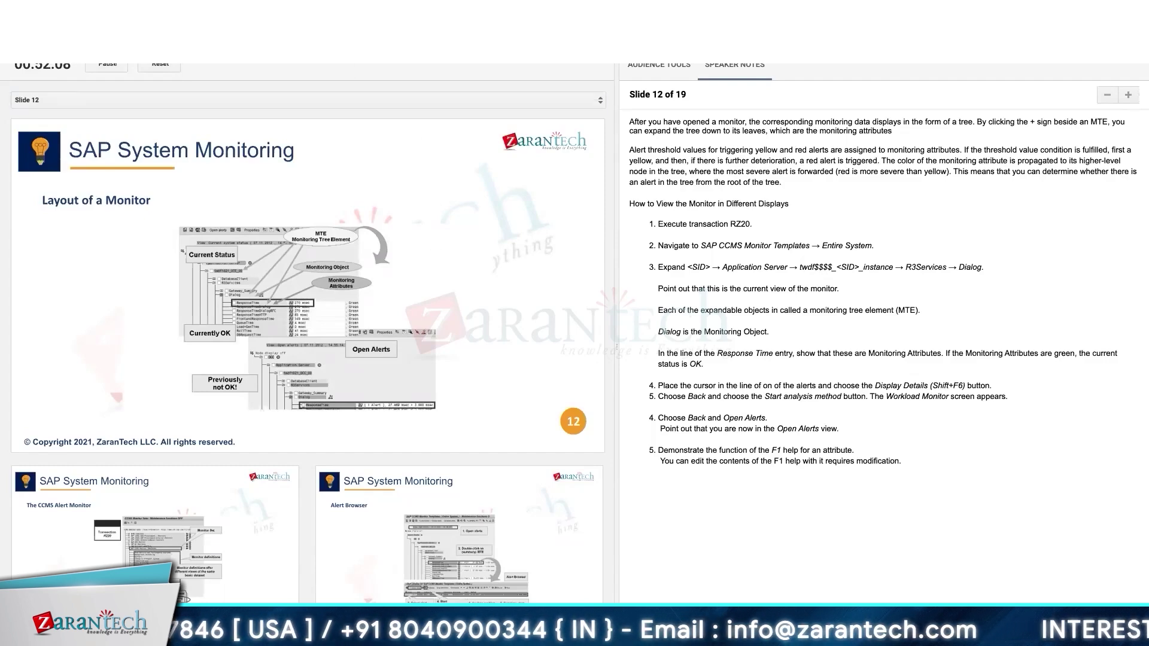
{"action": "left_click", "coordinate": [13, 41]}
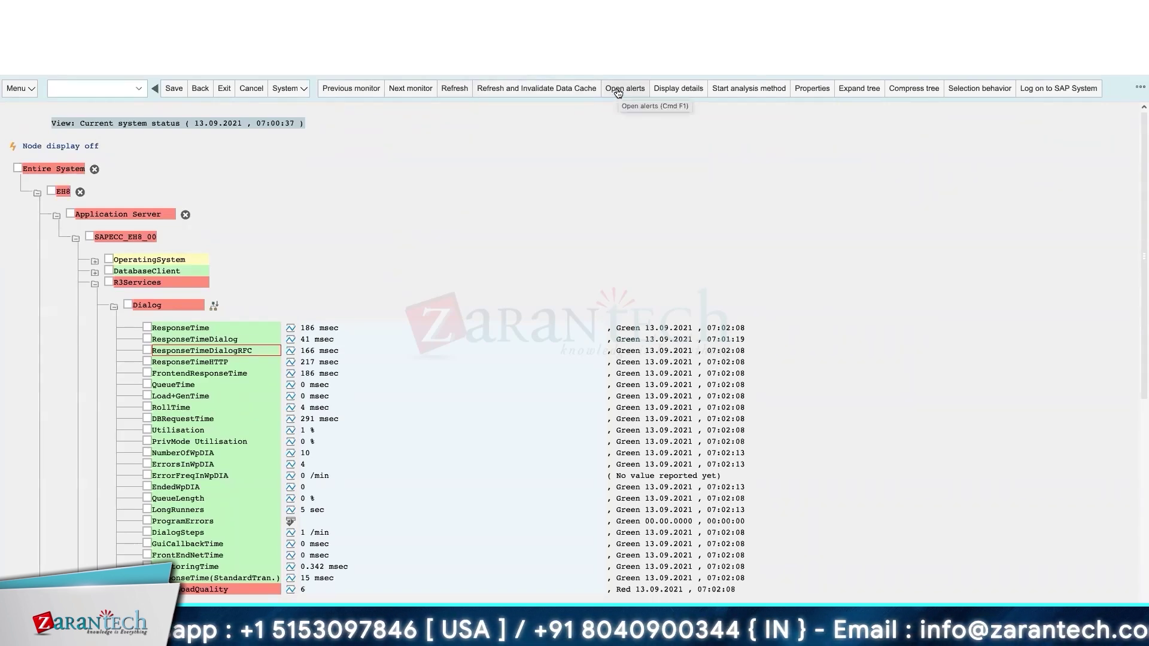
- Switch the monitor to the open alerts view and examine the alert entry for ResponseTime under Dialog
{"action": "left_click", "coordinate": [147, 328]}
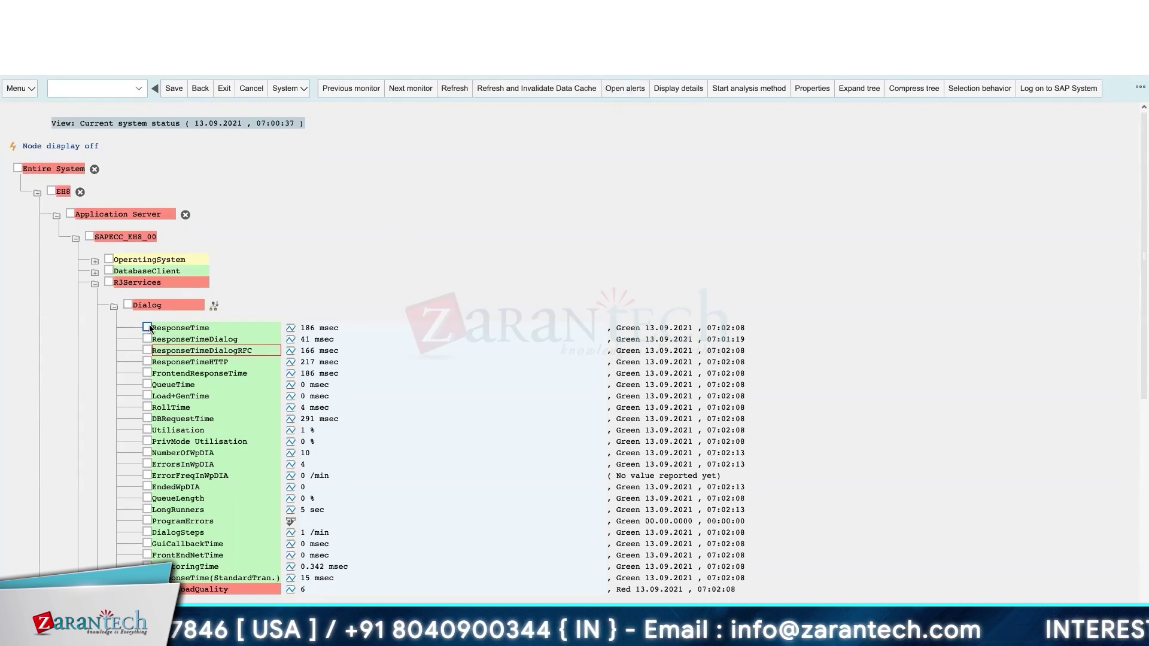
{"action": "left_click", "coordinate": [622, 95]}
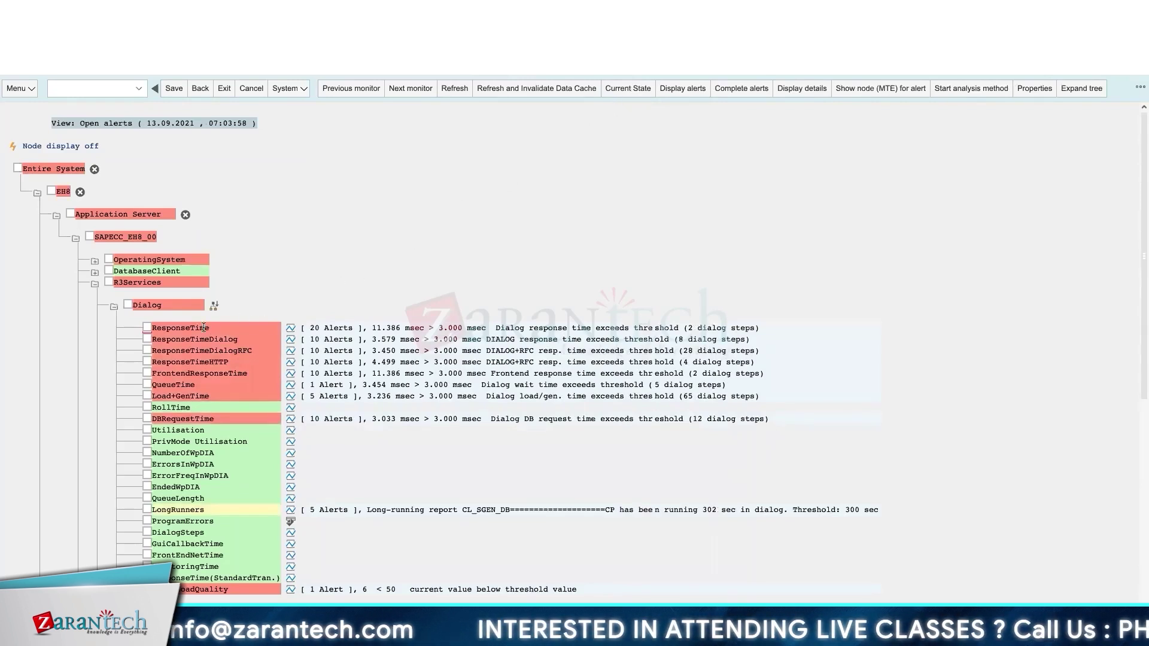
{"action": "left_click", "coordinate": [311, 327]}
{"action": "left_click_drag", "start_coordinate": [237, 328], "coordinate": [425, 328]}
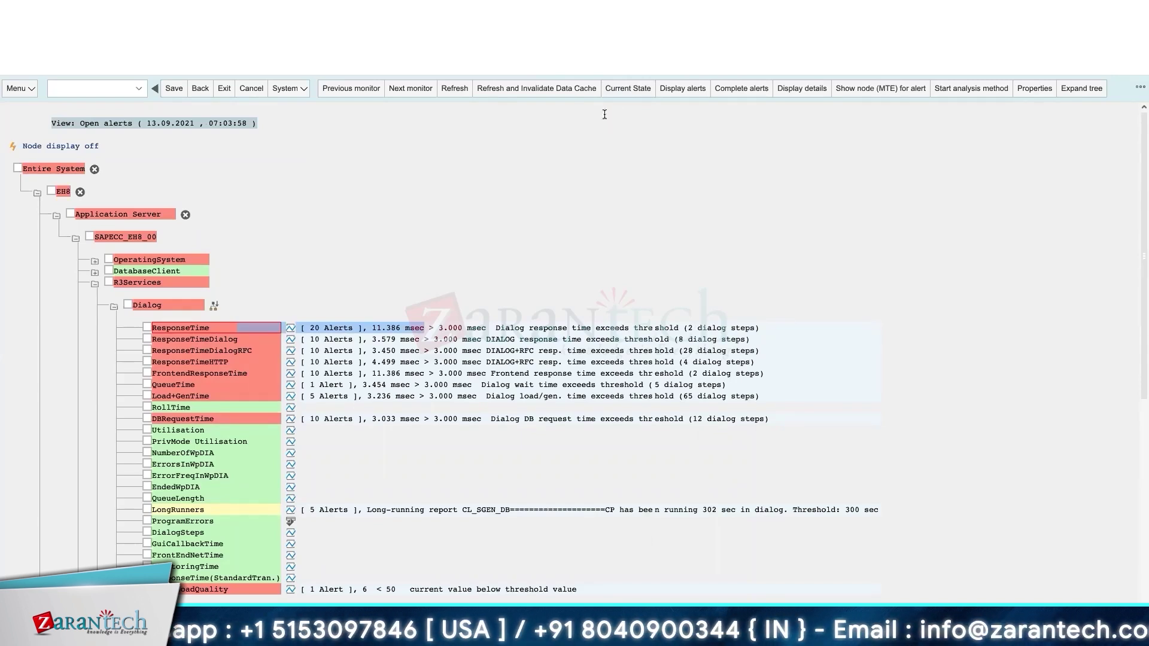
- Leave the open alerts view, reload the Entire System monitor, and expand EH8, Application Server, SAPECC_EH8_00, R3Services and Dialog
{"action": "left_click", "coordinate": [202, 89]}
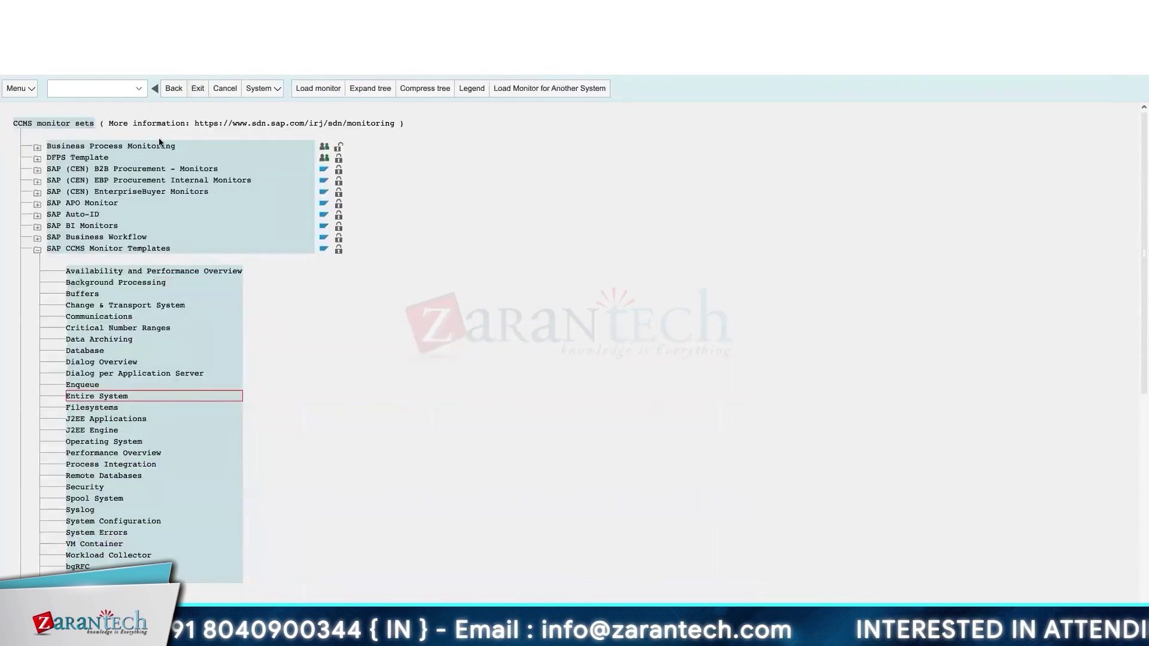
{"action": "double_click", "coordinate": [101, 395]}
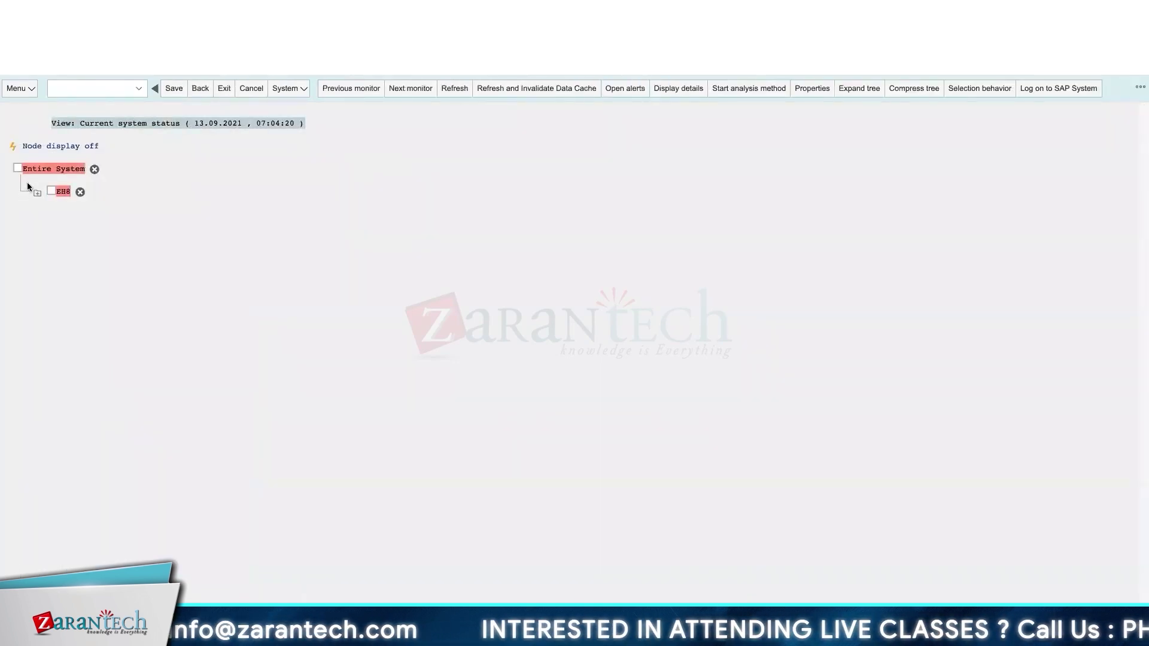
{"action": "left_click", "coordinate": [37, 195]}
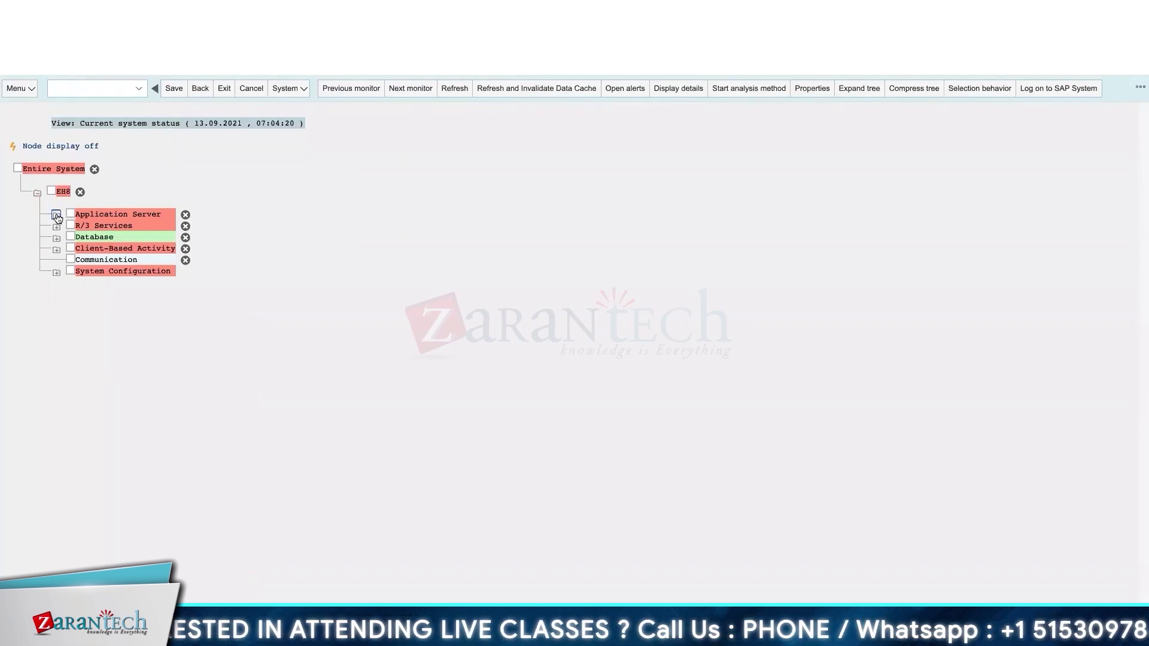
{"action": "left_click", "coordinate": [56, 215]}
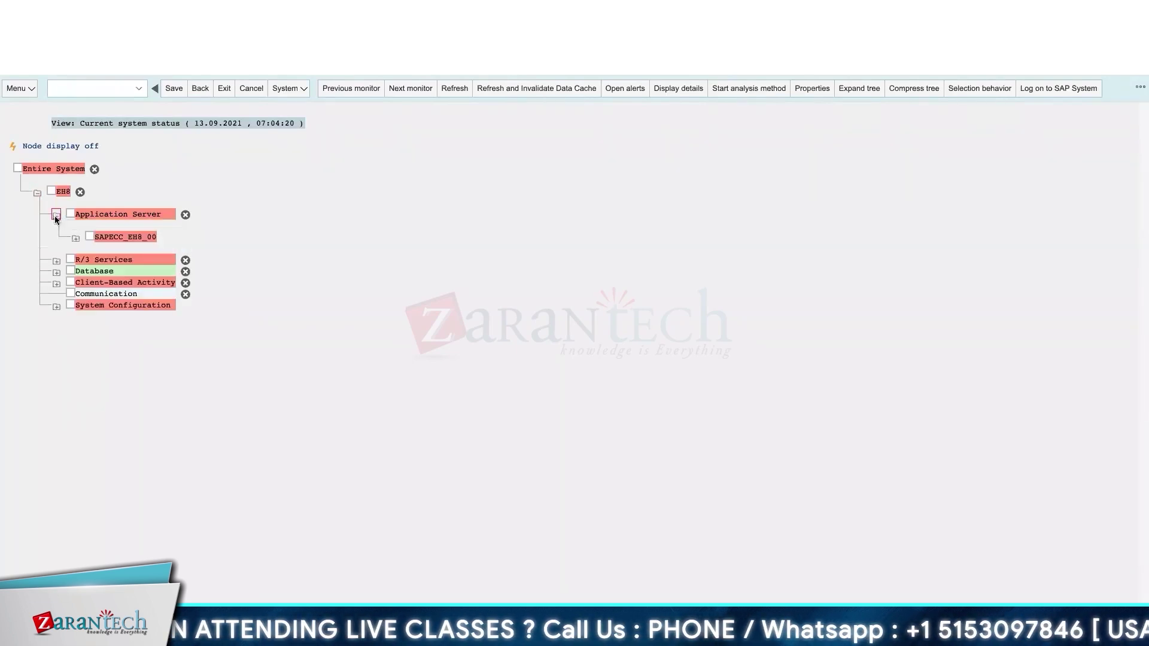
{"action": "left_click", "coordinate": [76, 238]}
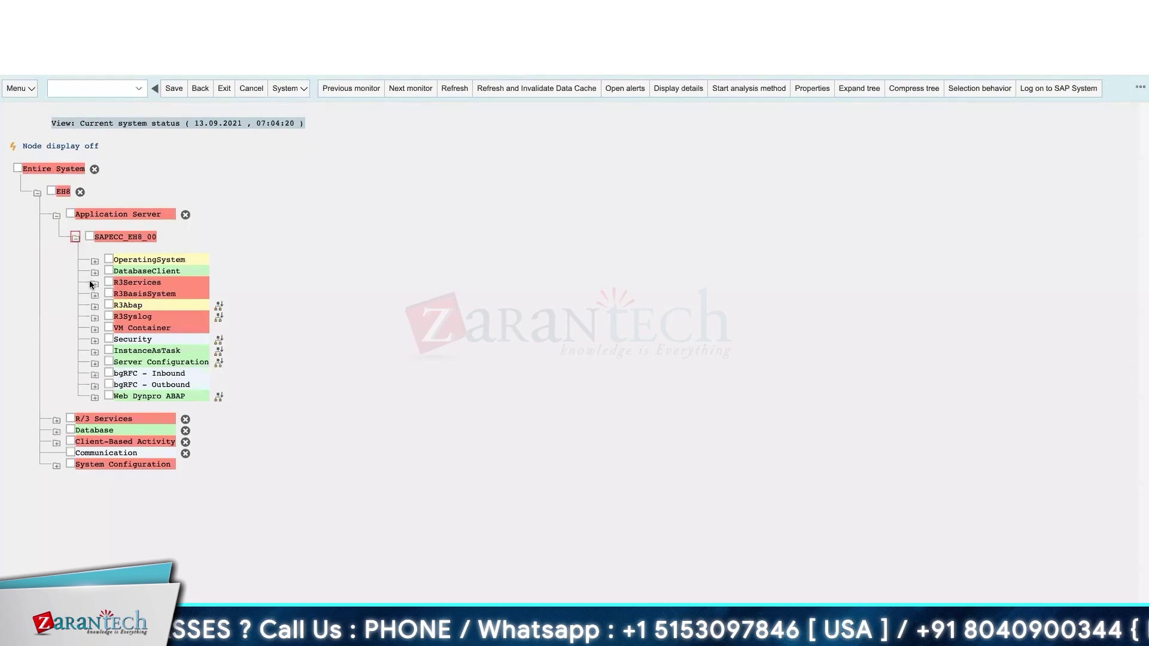
{"action": "left_click", "coordinate": [95, 283]}
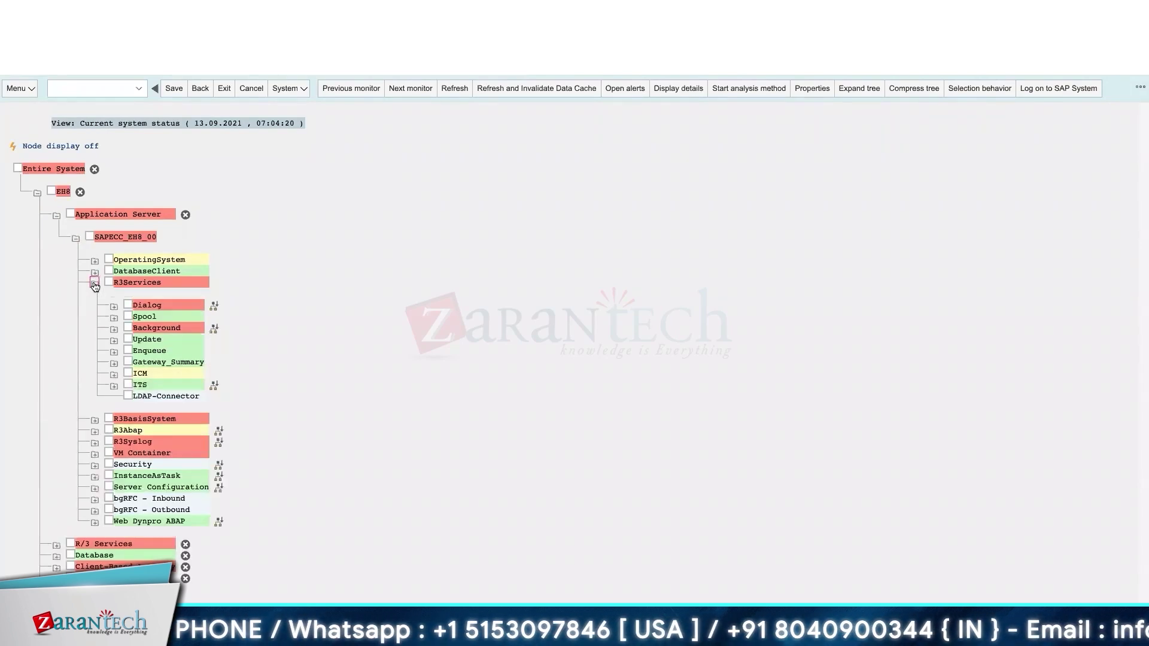
{"action": "left_click", "coordinate": [114, 307]}
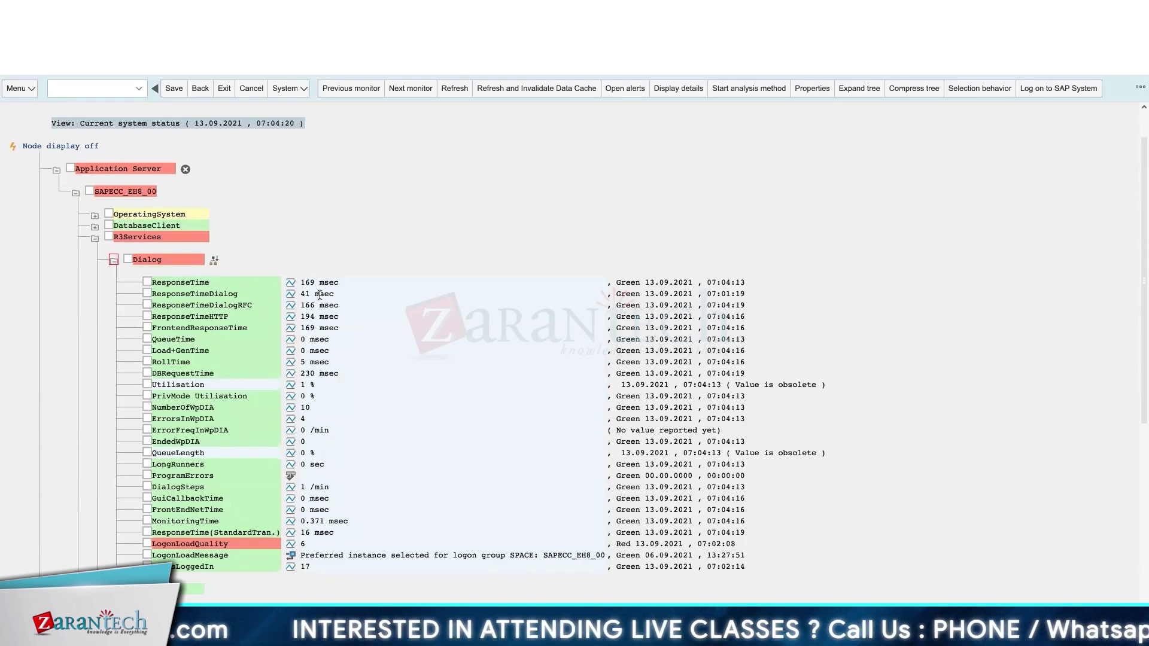
- Show the open alerts and compare the ResponseTime value under Dialog with its alert threshold
{"action": "left_click", "coordinate": [630, 92]}
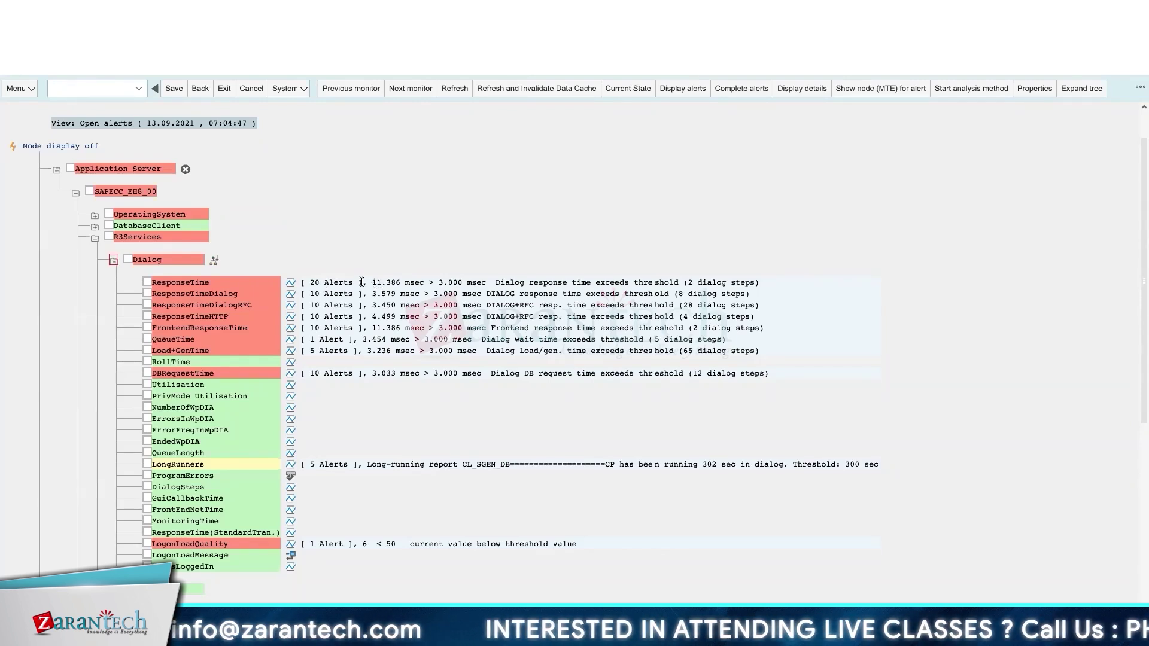
{"action": "left_click_drag", "start_coordinate": [309, 283], "coordinate": [424, 282]}
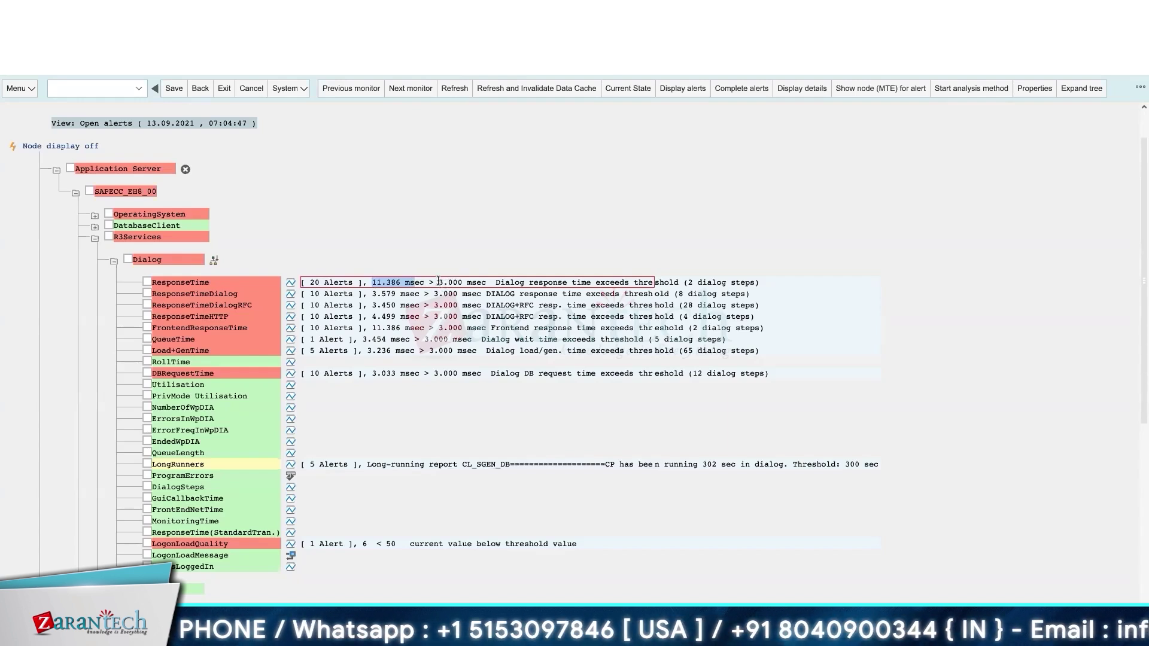
{"action": "left_click_drag", "start_coordinate": [439, 282], "coordinate": [471, 285]}
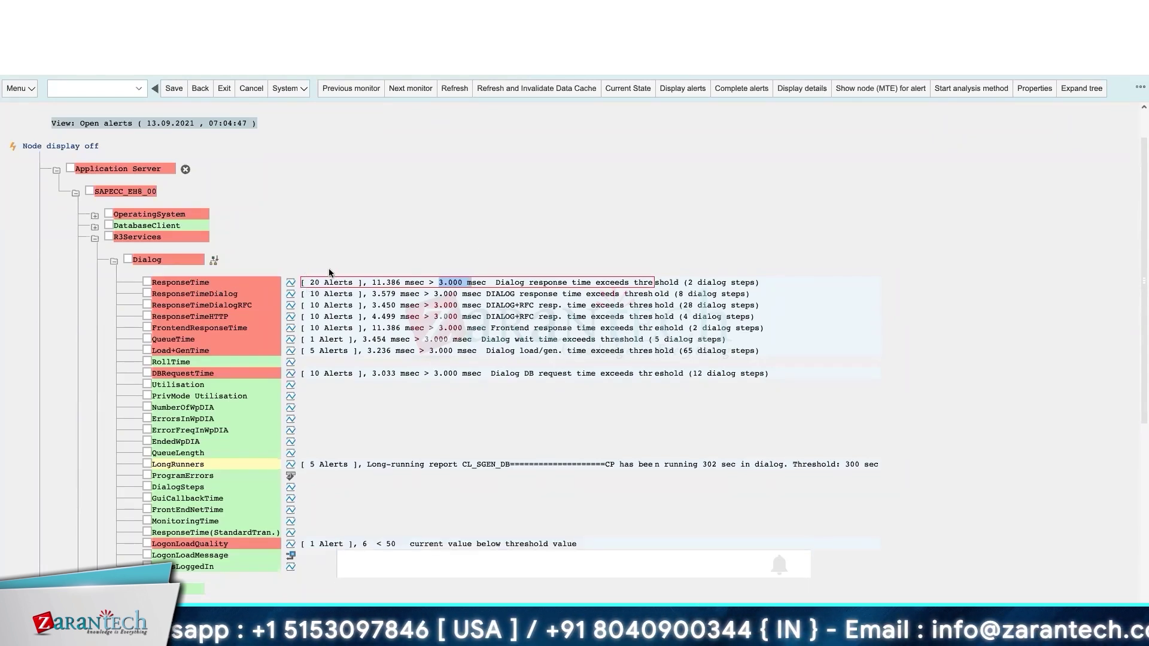
{"action": "left_click", "coordinate": [372, 282]}
{"action": "mouse_move", "coordinate": [377, 283]}
{"action": "left_mouse_down"}
{"action": "mouse_move", "coordinate": [402, 279]}
{"action": "mouse_move", "coordinate": [381, 281]}
{"action": "mouse_move", "coordinate": [391, 281]}
{"action": "left_mouse_up"}
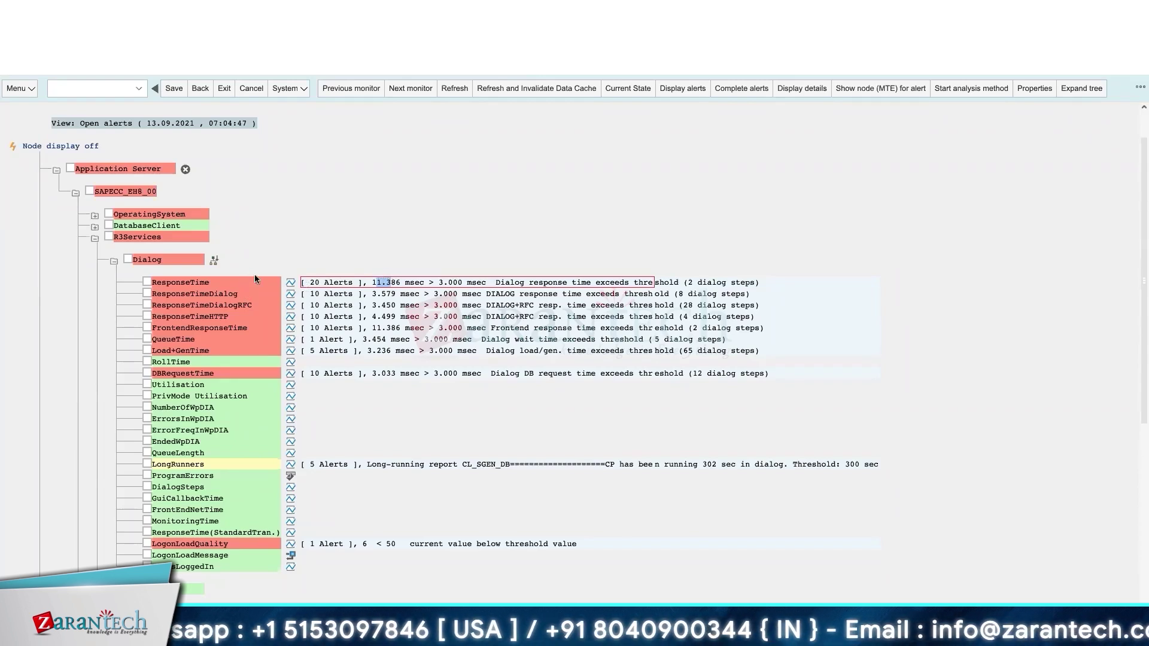
- Start the analysis method for ResponseTime, leave the workload overview and display the list of its alerts
{"action": "left_click", "coordinate": [233, 280]}
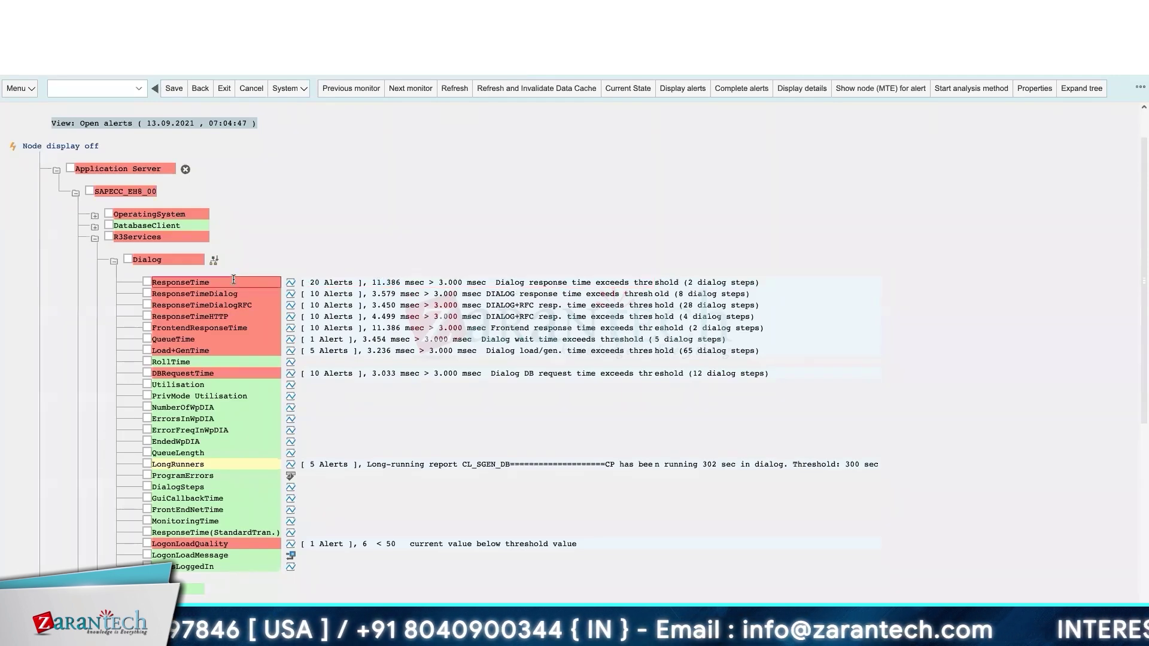
{"action": "double_click", "coordinate": [232, 280]}
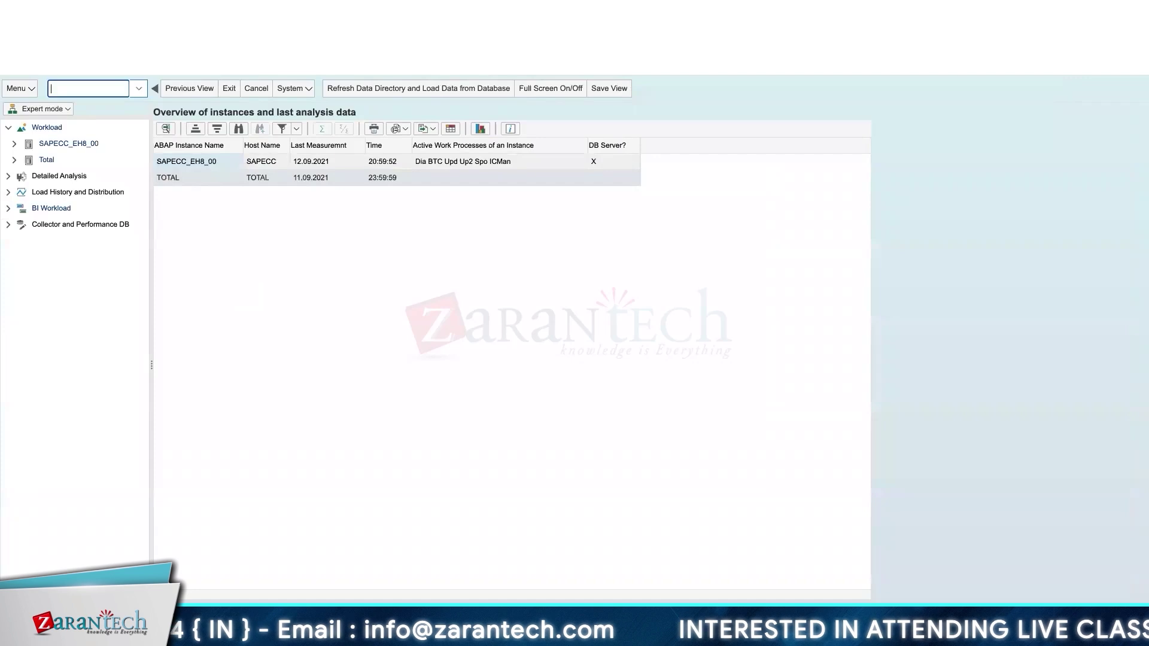
{"action": "left_click", "coordinate": [255, 90]}
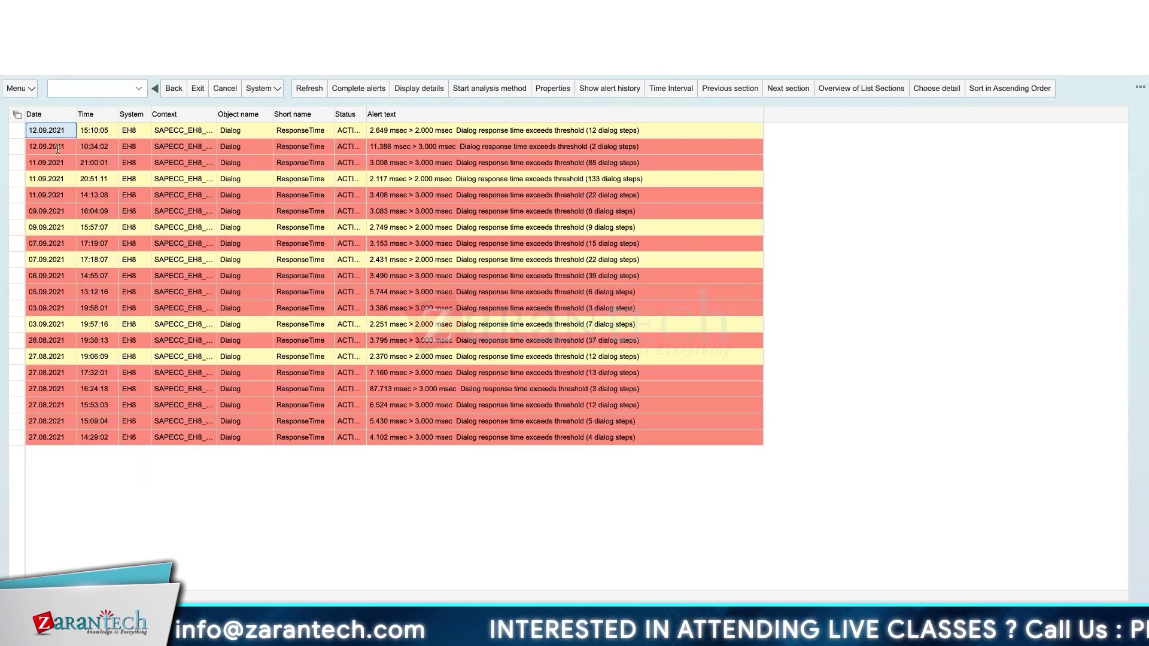
- Compare the ResponseTime alerts of 12.09.2021 10:34:02 and 11.09.2021 21:00:01, and select the one of 27.08.2021 16:24:18
{"action": "left_click", "coordinate": [87, 147]}
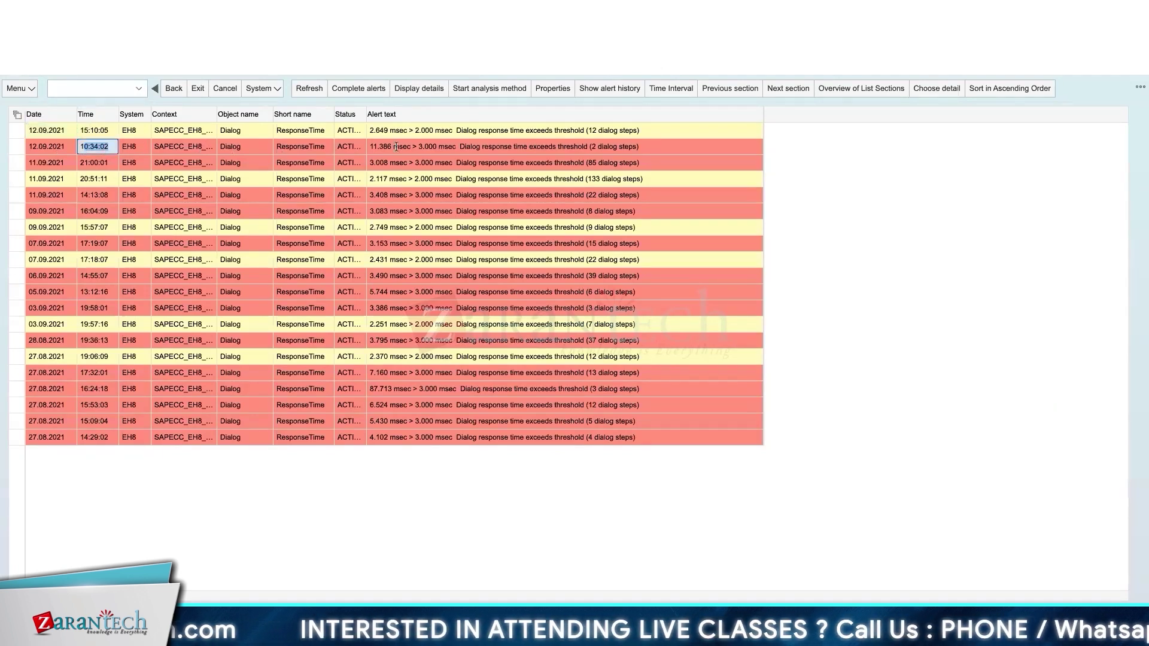
{"action": "left_click_drag", "start_coordinate": [370, 146], "coordinate": [424, 147]}
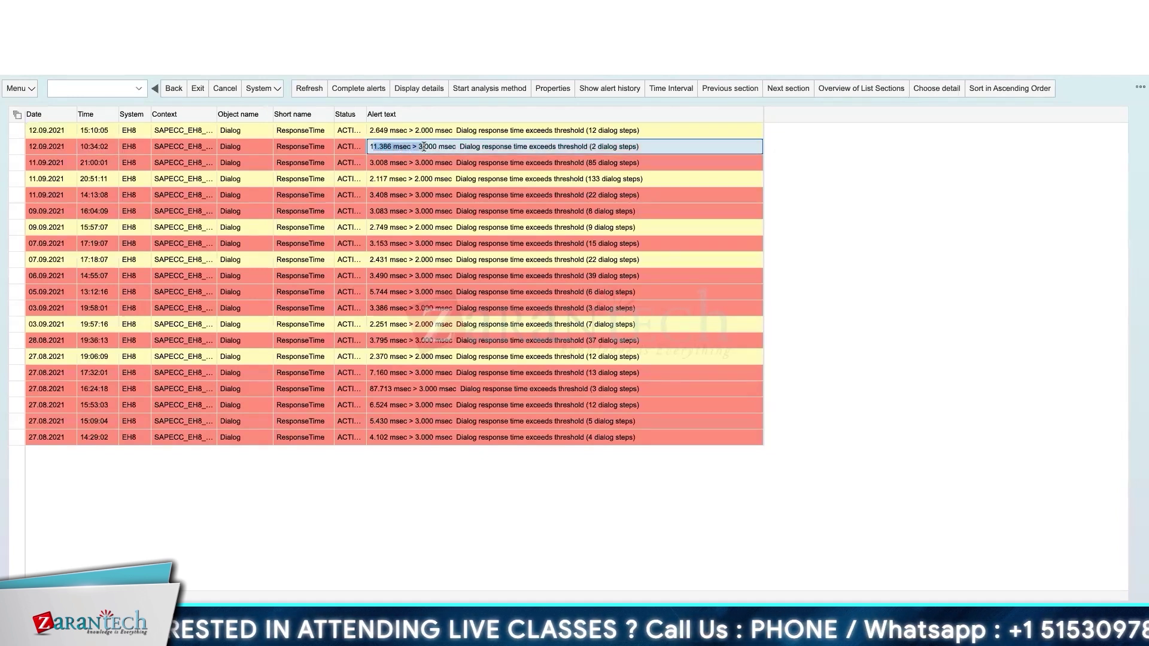
{"action": "left_click", "coordinate": [116, 163]}
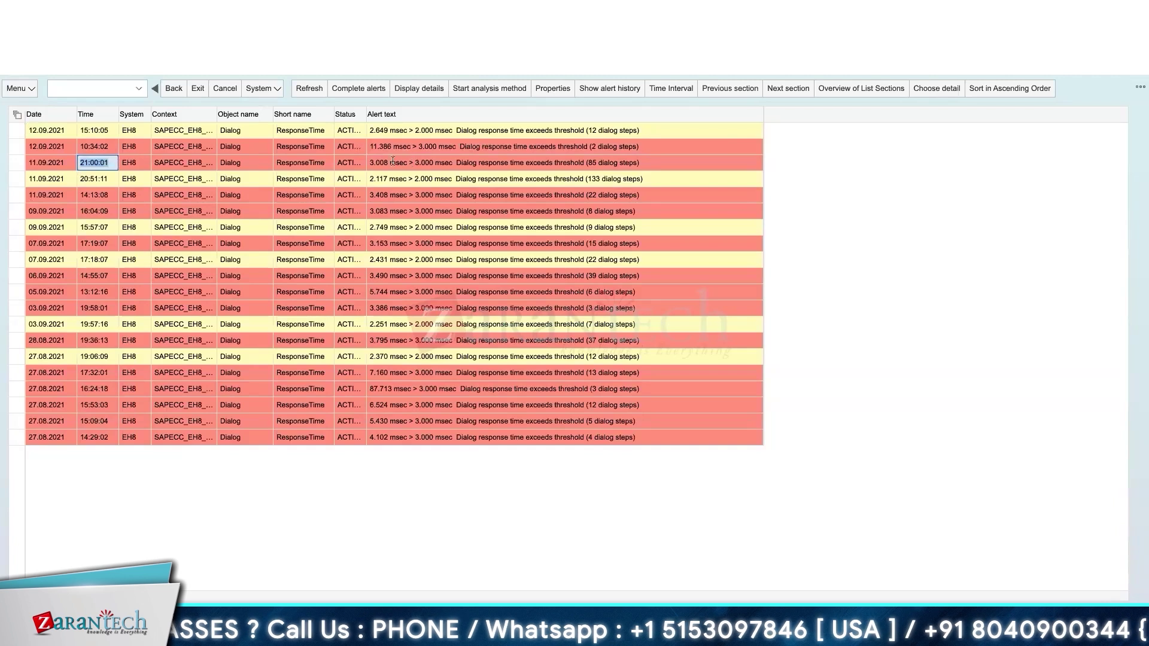
{"action": "left_click_drag", "start_coordinate": [380, 164], "coordinate": [408, 159]}
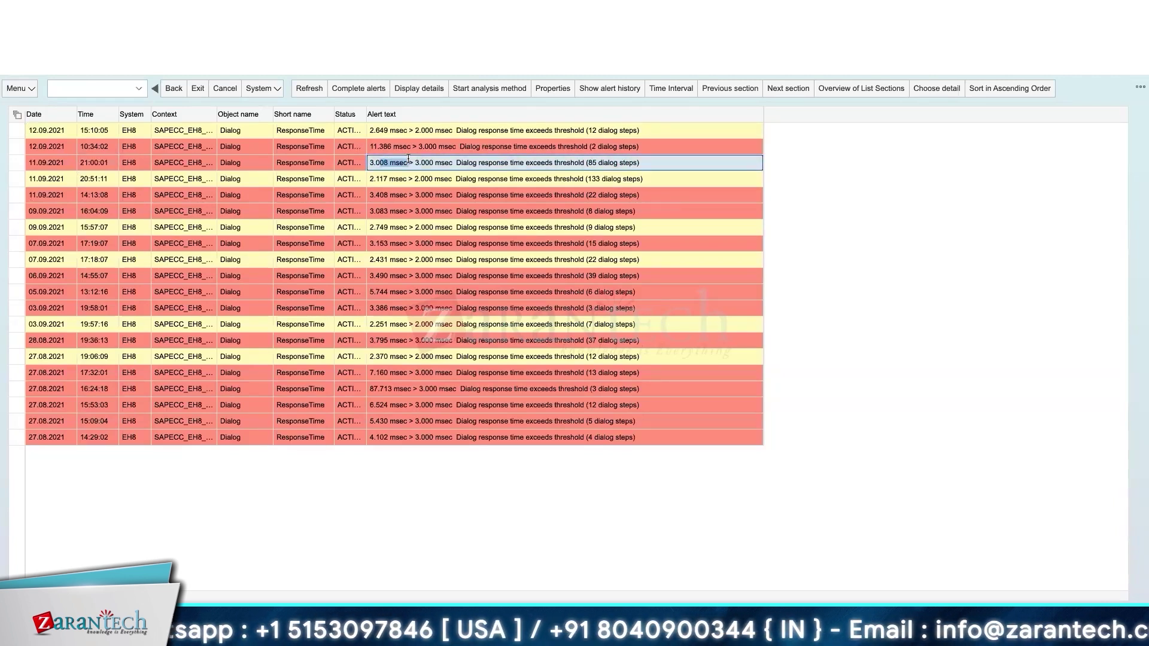
{"action": "left_click", "coordinate": [412, 154]}
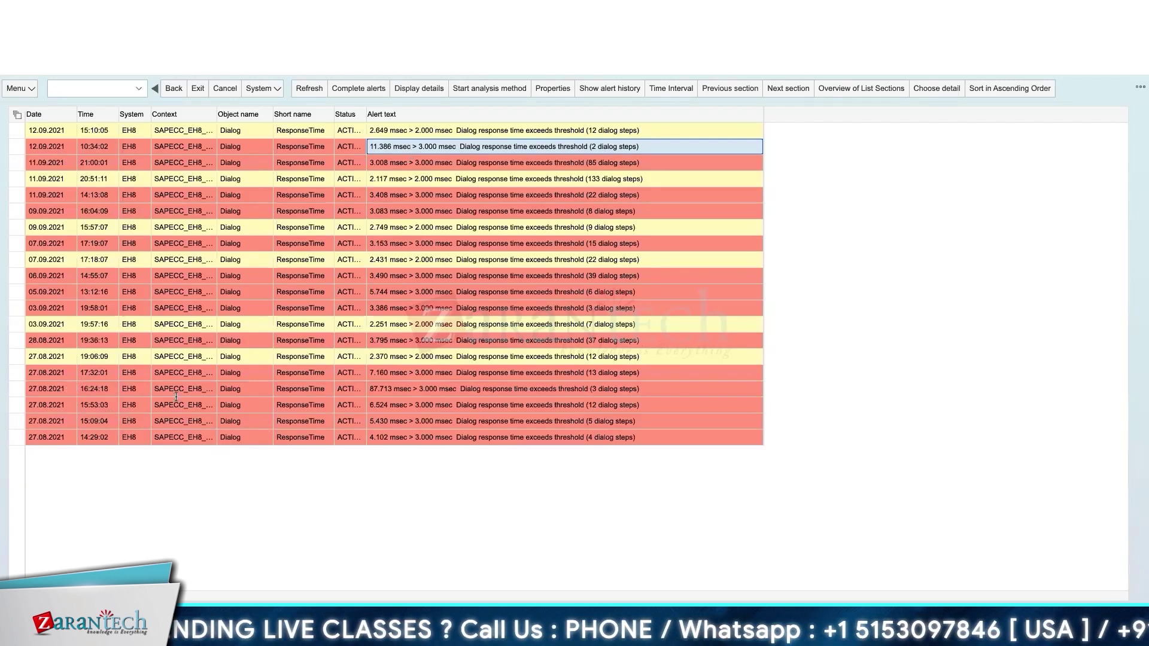
{"action": "left_click", "coordinate": [17, 388]}
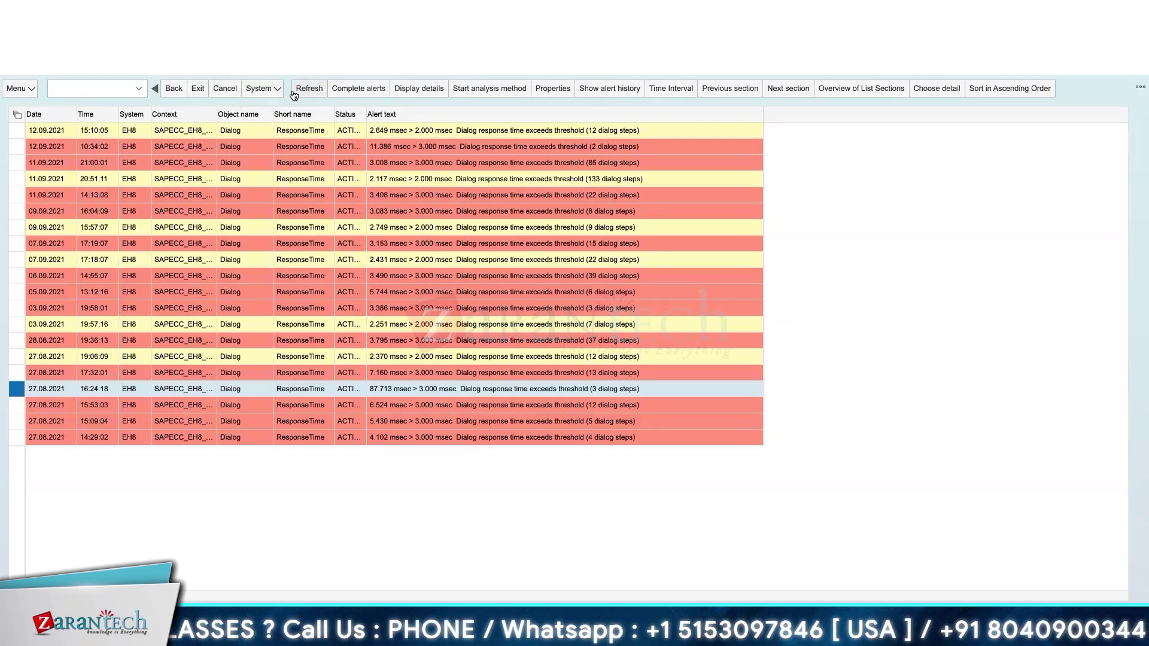
- Return to the monitor sets, try to reload the Entire System monitor and its open alerts view, and leave it again
{"action": "left_click", "coordinate": [180, 93]}
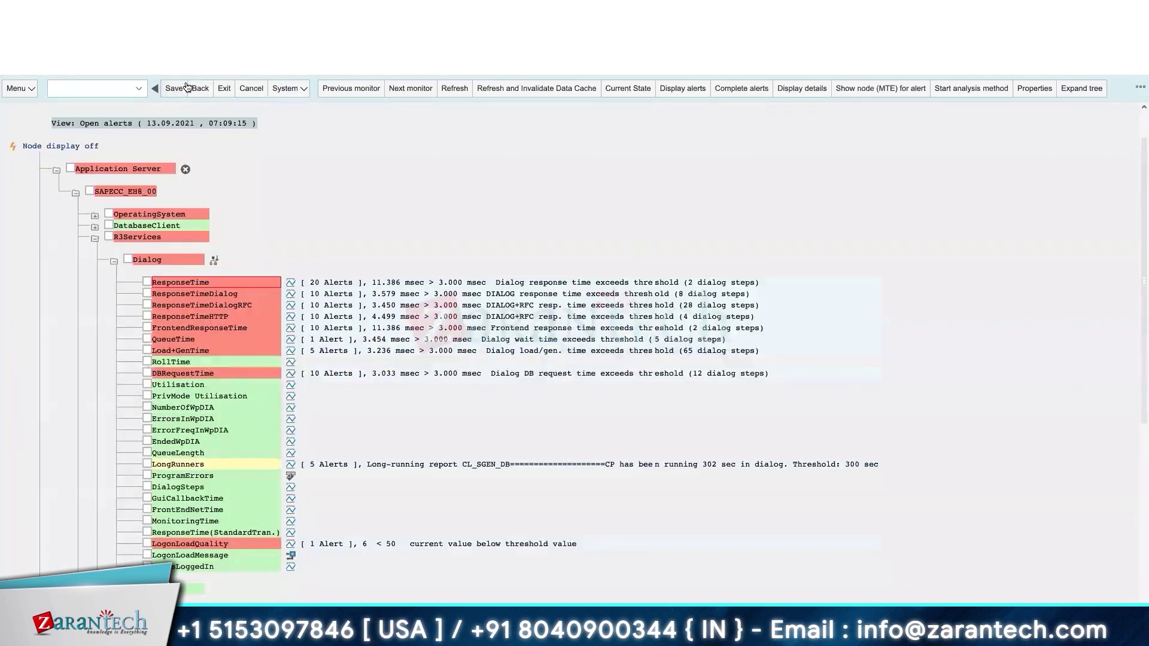
{"action": "left_click", "coordinate": [190, 87]}
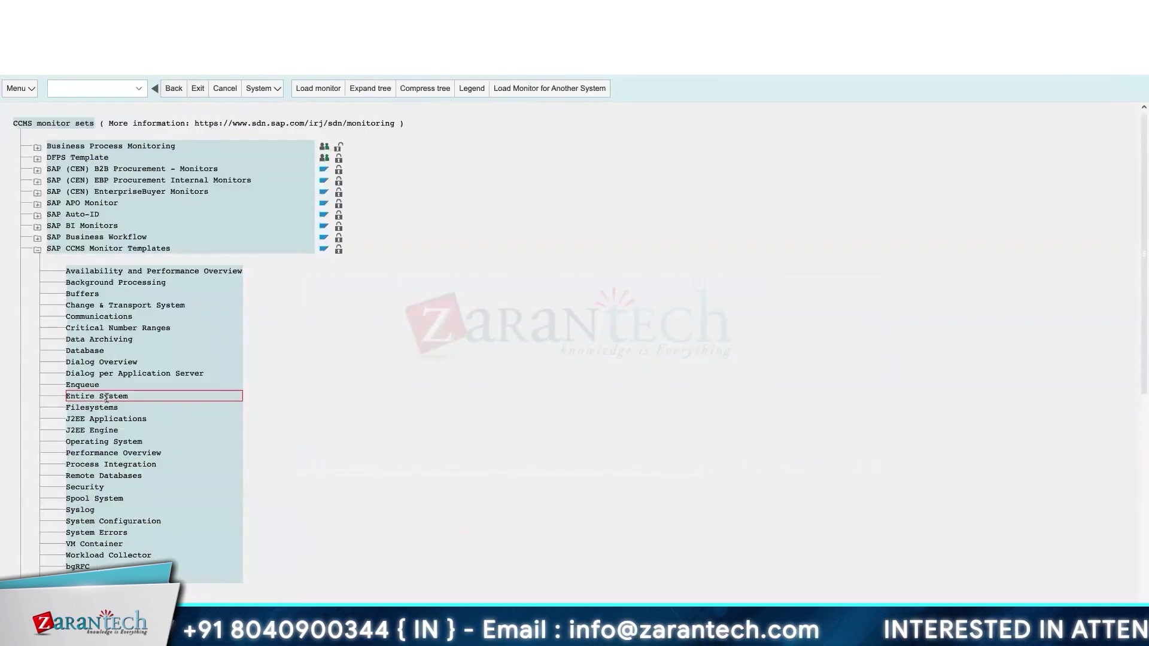
{"action": "double_click", "coordinate": [107, 397]}
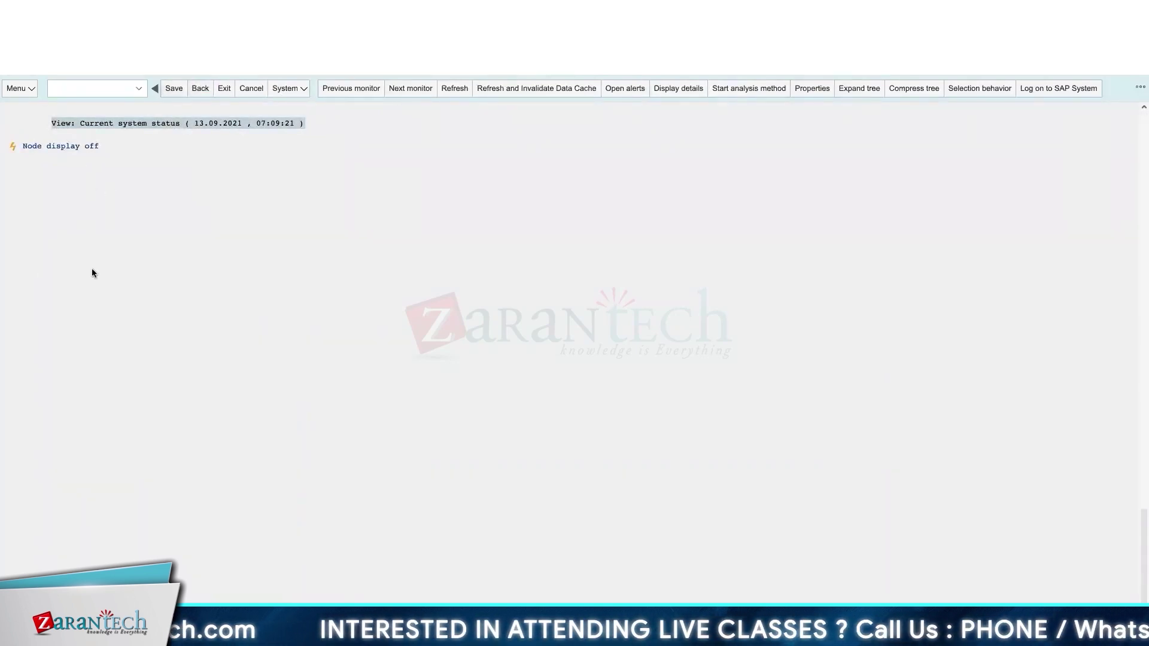
{"action": "key", "text": "F3"}
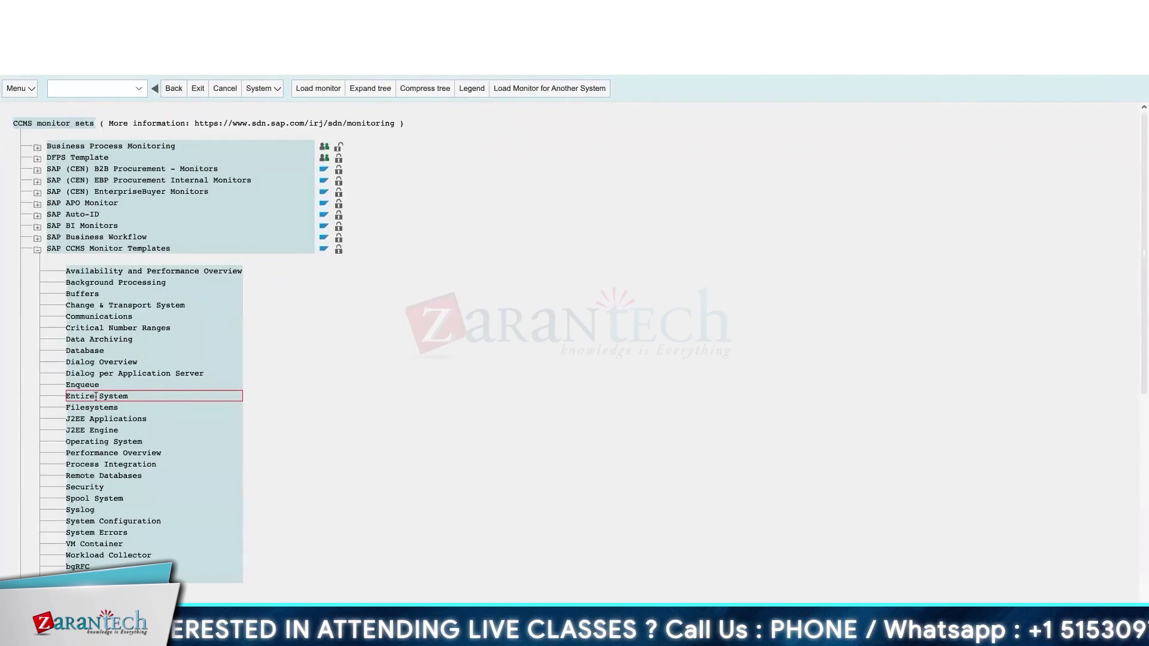
{"action": "double_click", "coordinate": [95, 396]}
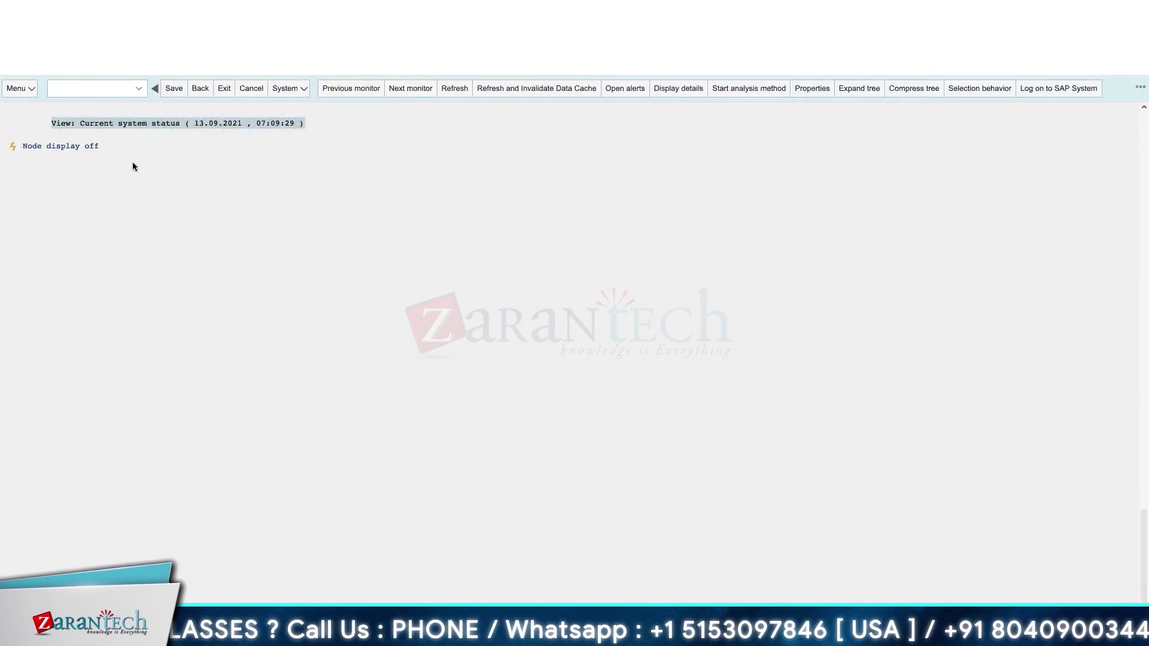
{"action": "left_click", "coordinate": [625, 88]}
{"action": "left_click", "coordinate": [66, 146]}
{"action": "left_click", "coordinate": [200, 89]}
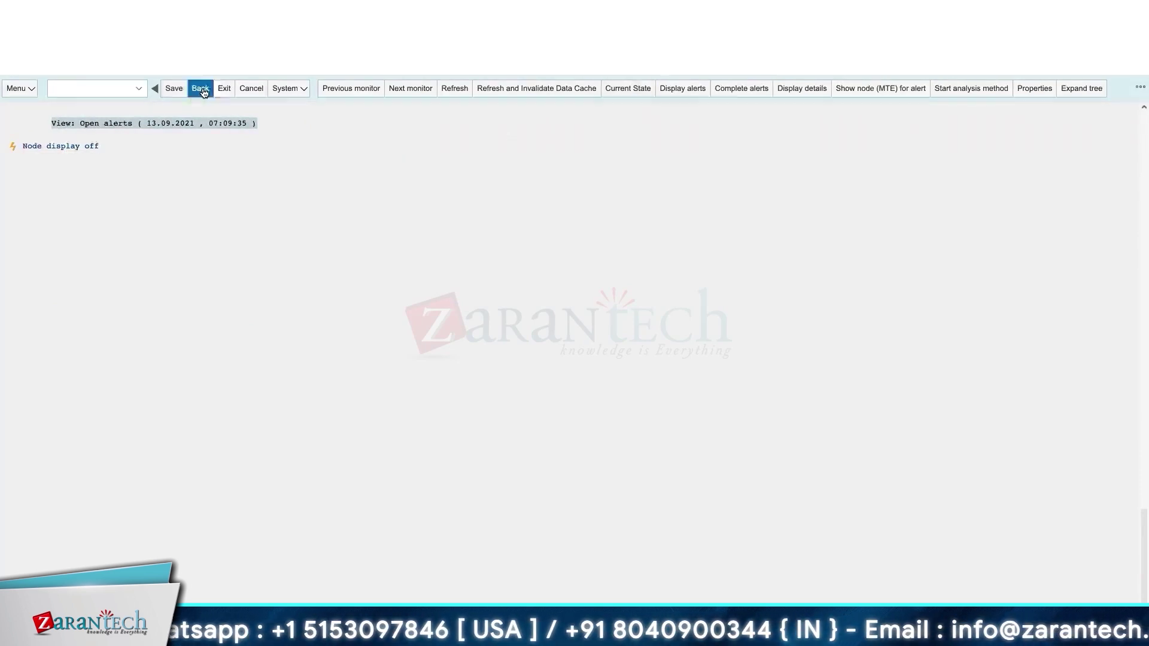
{"action": "double_click", "coordinate": [88, 384]}
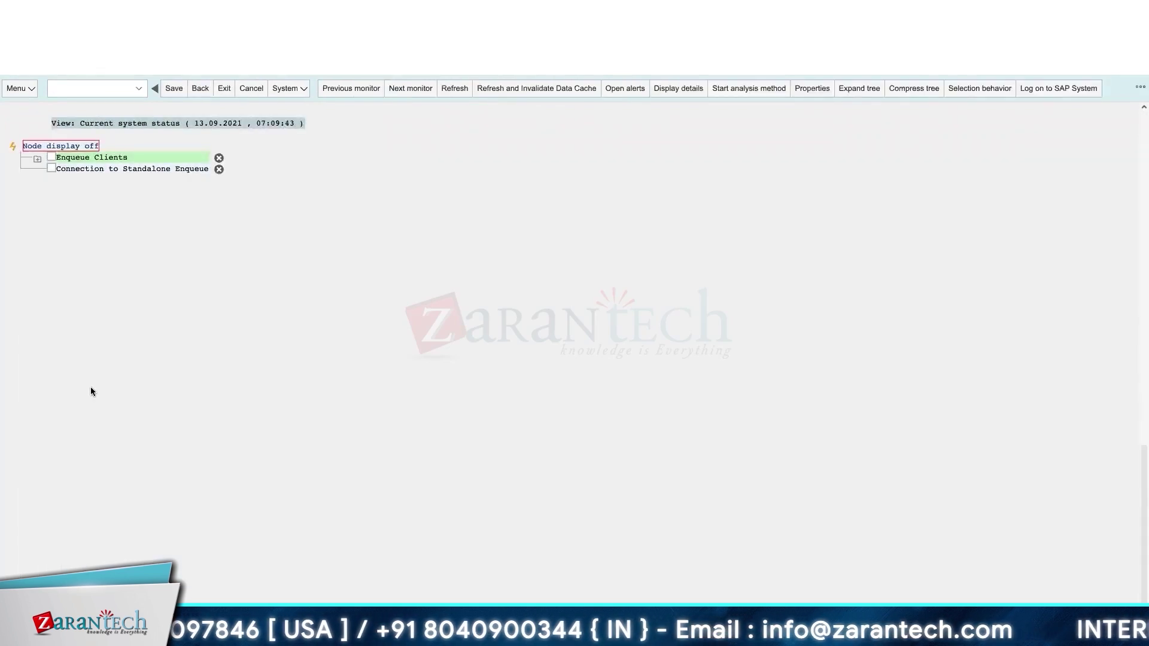
{"action": "left_click", "coordinate": [37, 158]}
{"action": "right_click", "coordinate": [50, 149]}
- Leave the Enqueue monitor and restart the CCMS monitor sets with transaction /nrz20
{"action": "left_click", "coordinate": [85, 90]}
{"action": "type", "text": "/nrz10"}
{"action": "key", "text": "BackSpace"}
{"action": "key", "text": "BackSpace"}
{"action": "type", "text": "20"}
{"action": "key", "text": "Return"}
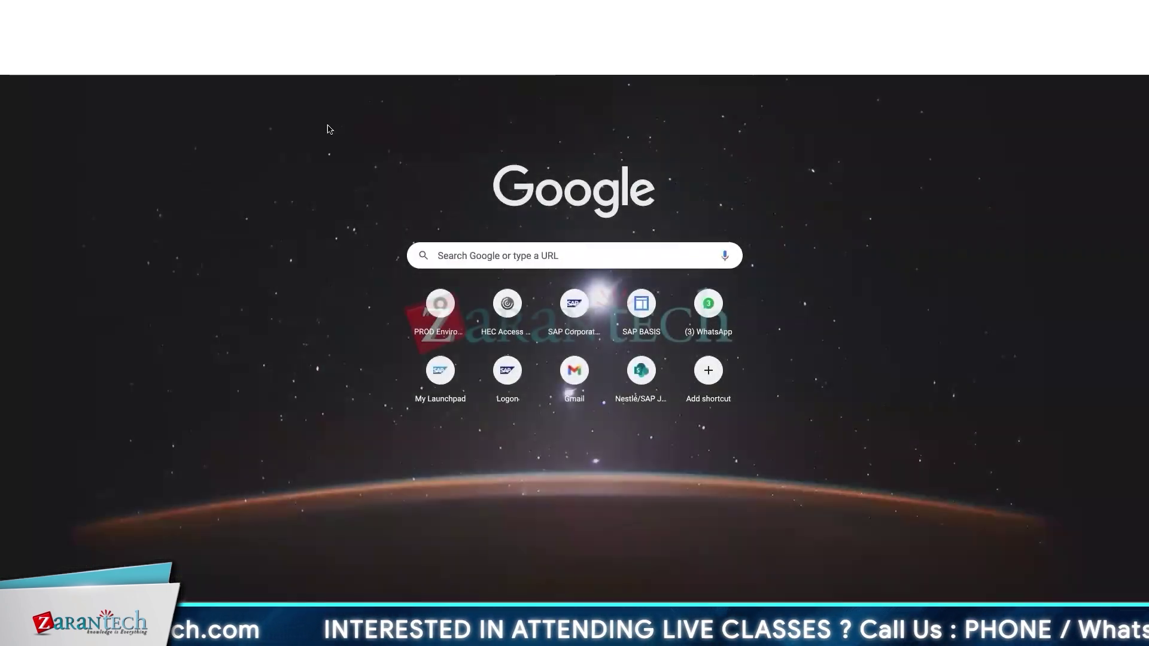
- Reopen the EH8 system from a new browser tab and start transaction /nrz20
{"action": "type", "text": "eh8"}
{"action": "left_click", "coordinate": [249, 186]}
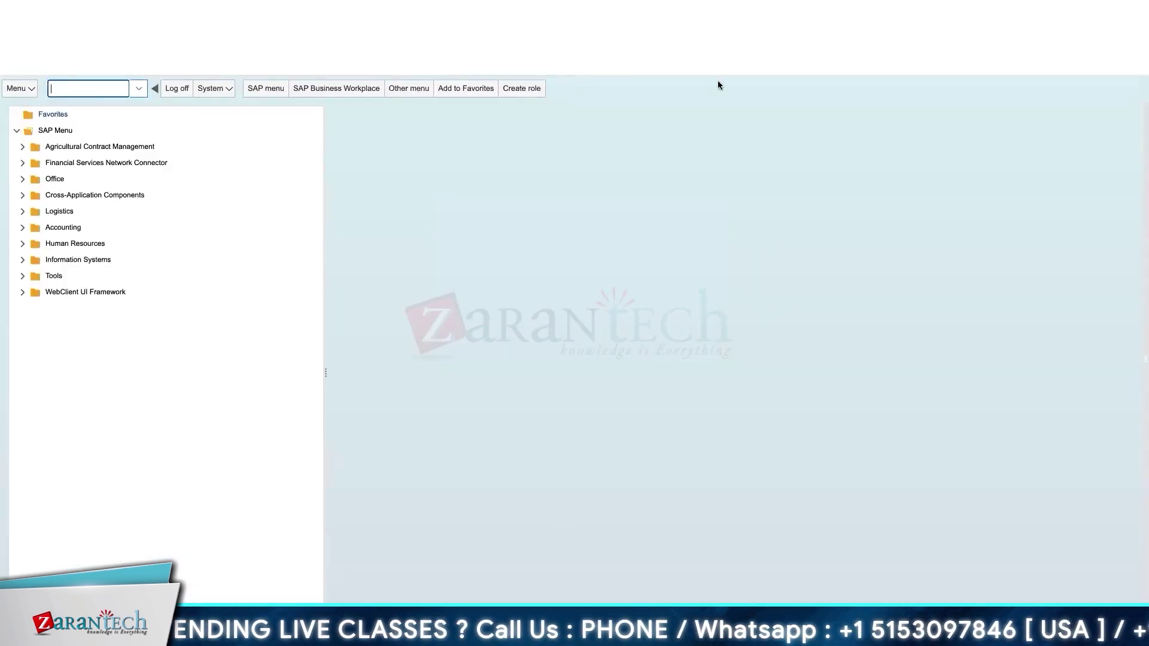
{"action": "type", "text": "rz20"}
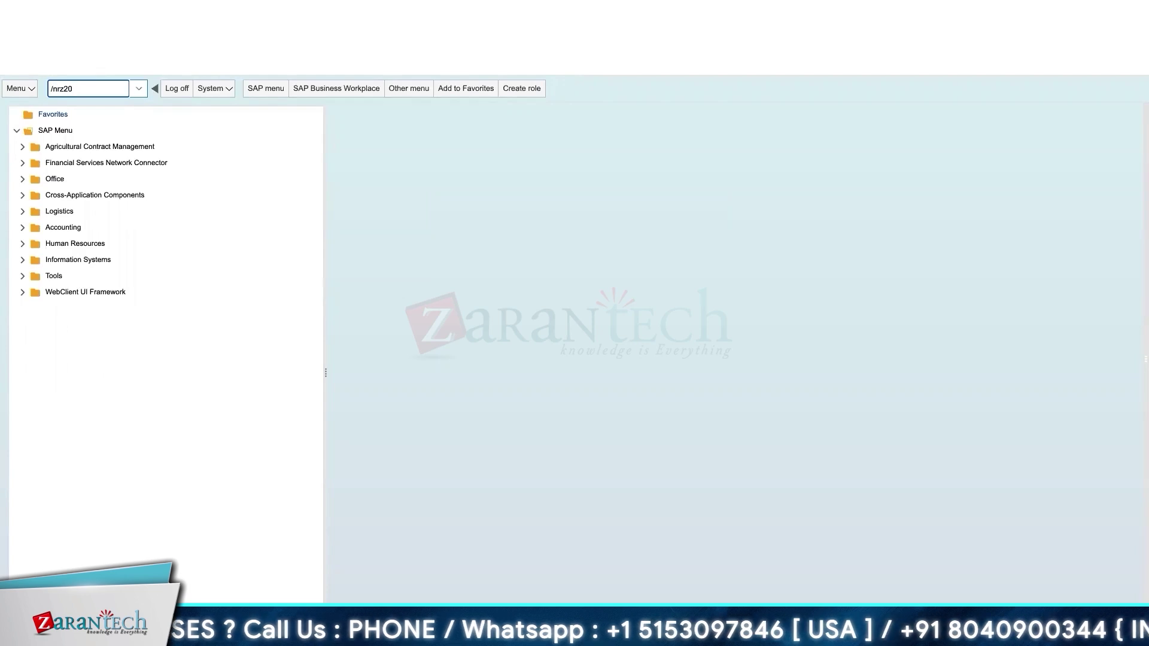
{"action": "key", "text": "Return"}
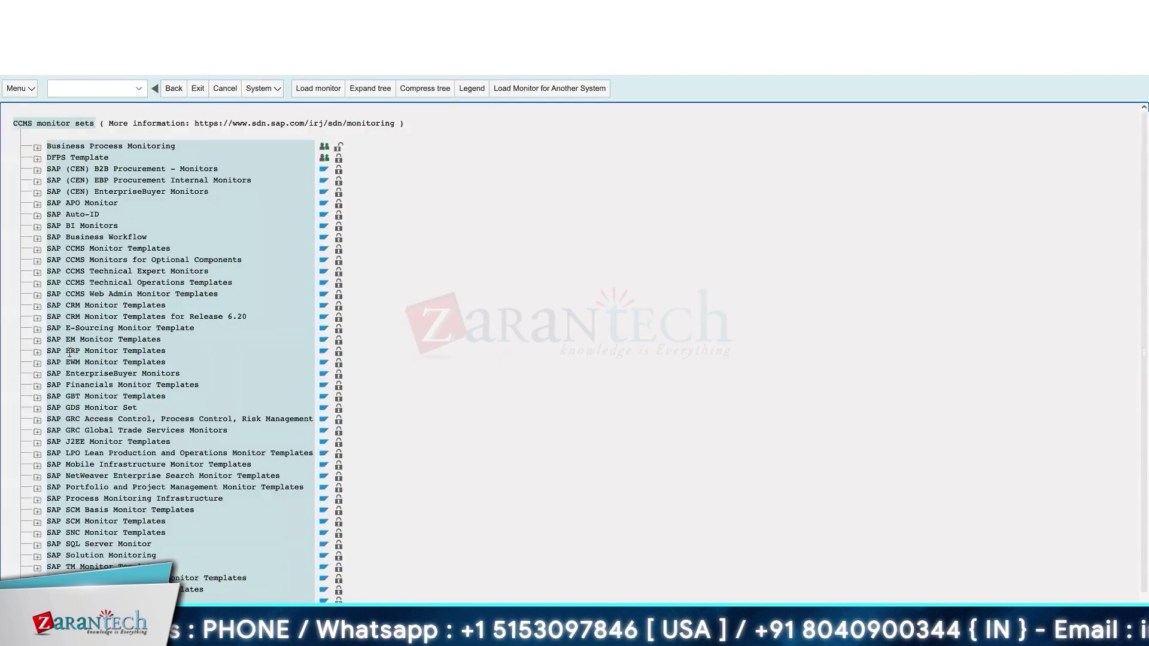
- Load the Entire System monitor from SAP CCMS Monitor Templates and expand EH8, Application Server and SAPECC_EH8_00
{"action": "left_click", "coordinate": [36, 251]}
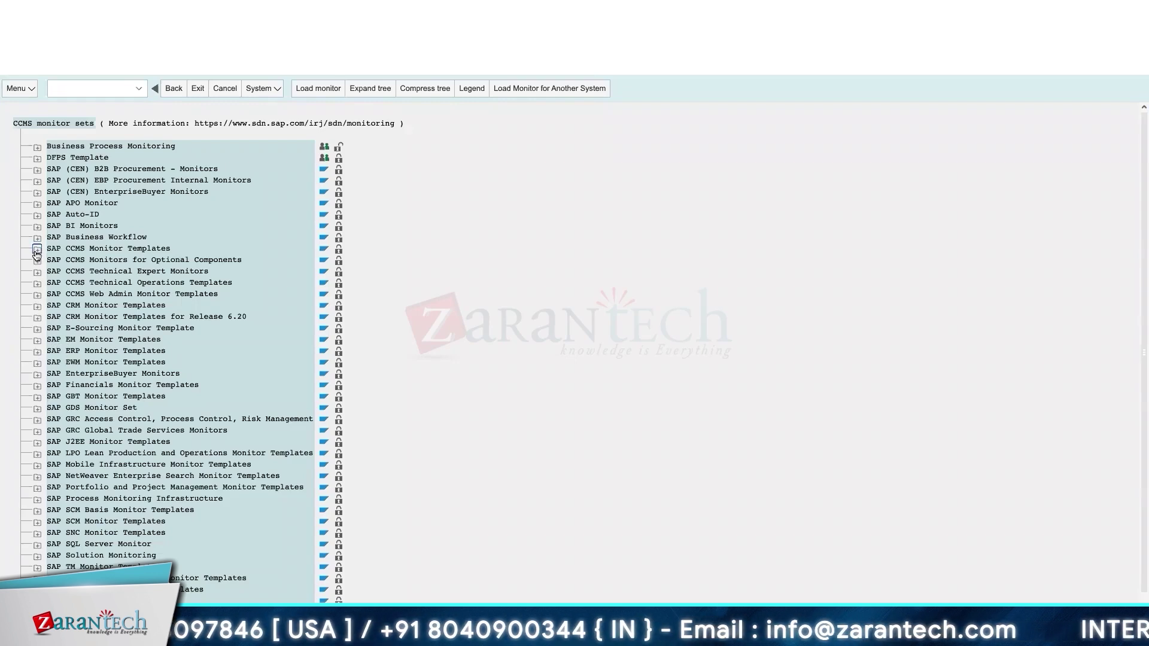
{"action": "left_click", "coordinate": [112, 395]}
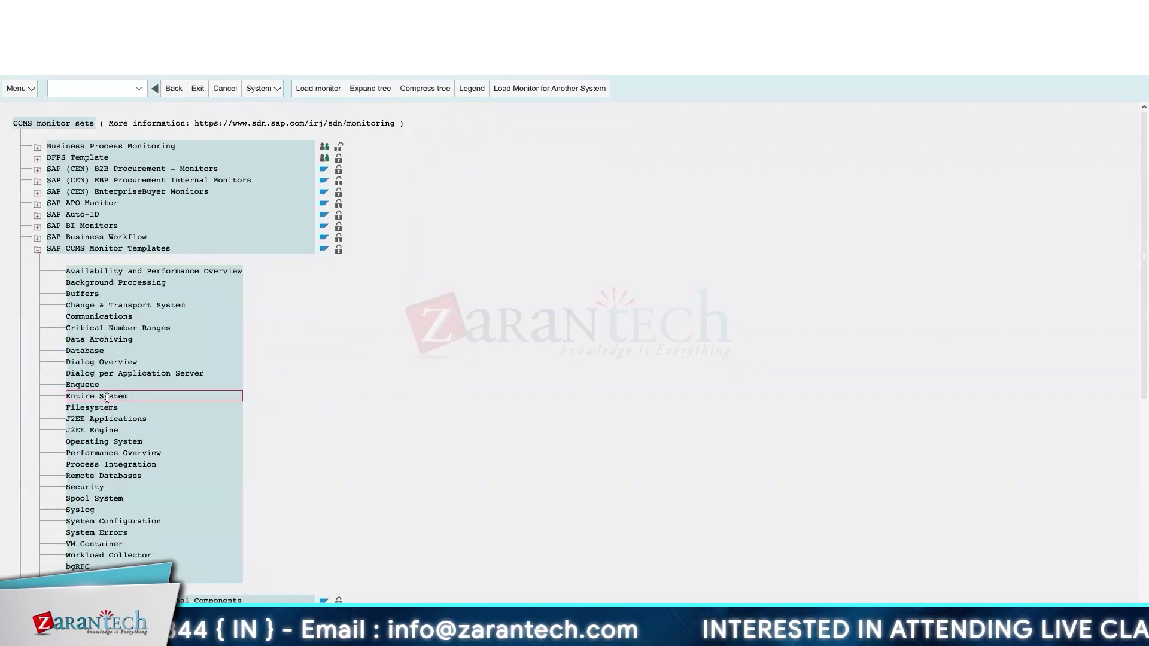
{"action": "double_click", "coordinate": [106, 397]}
{"action": "left_click", "coordinate": [36, 193]}
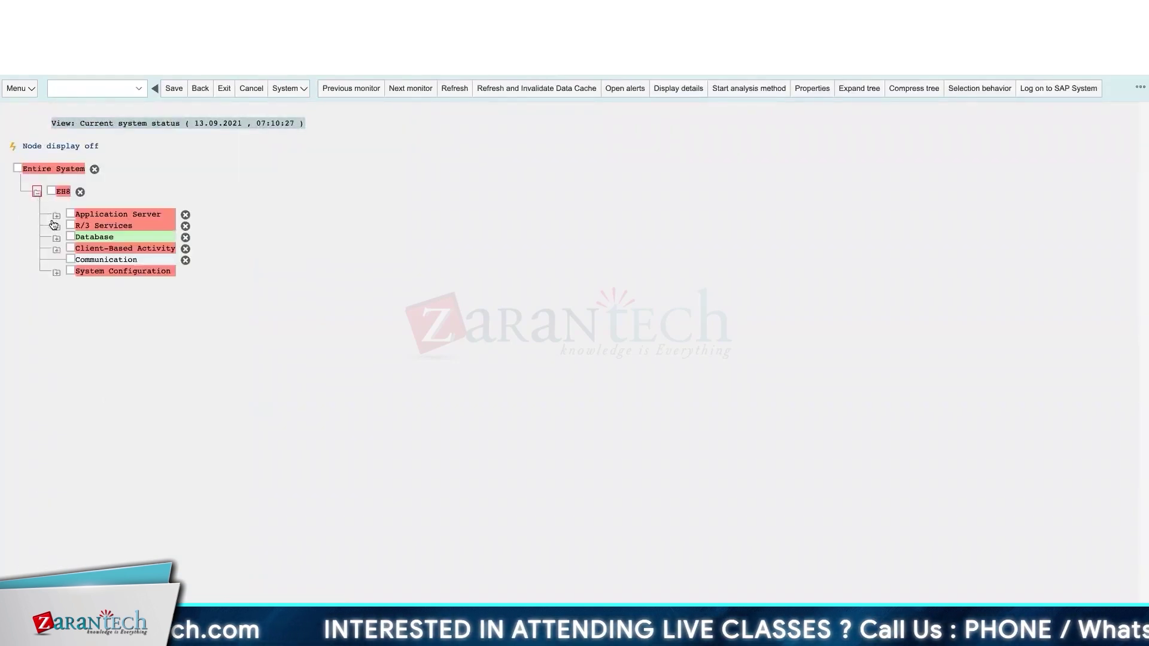
{"action": "left_click", "coordinate": [56, 217]}
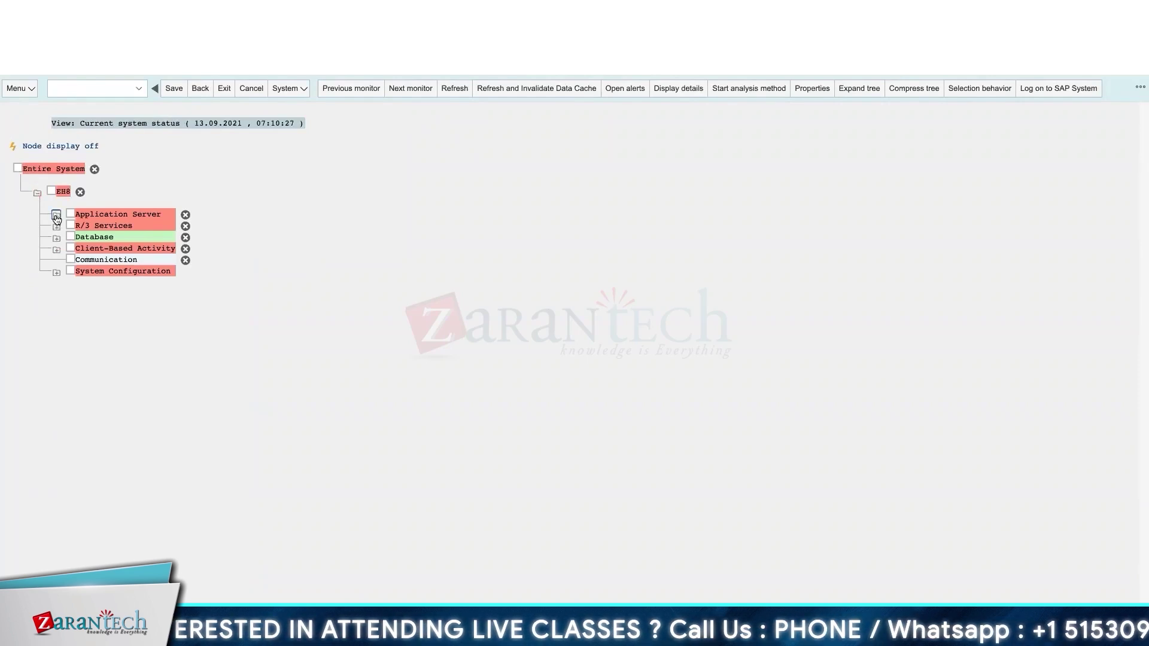
{"action": "left_click", "coordinate": [74, 239]}
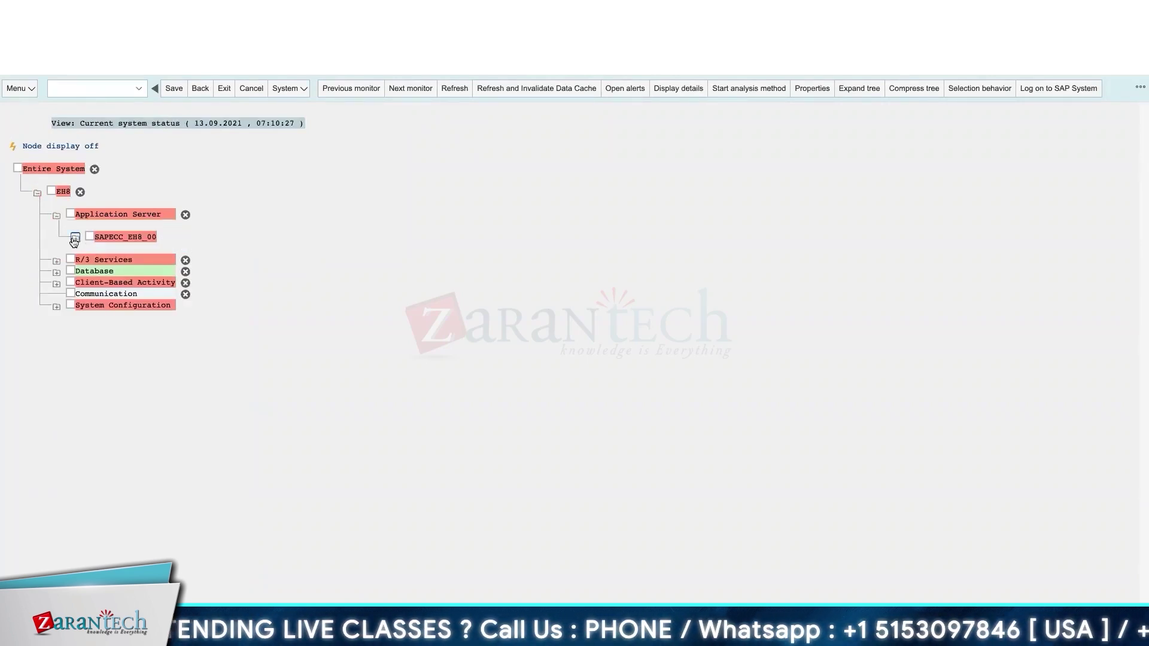
{"action": "left_click", "coordinate": [74, 239]}
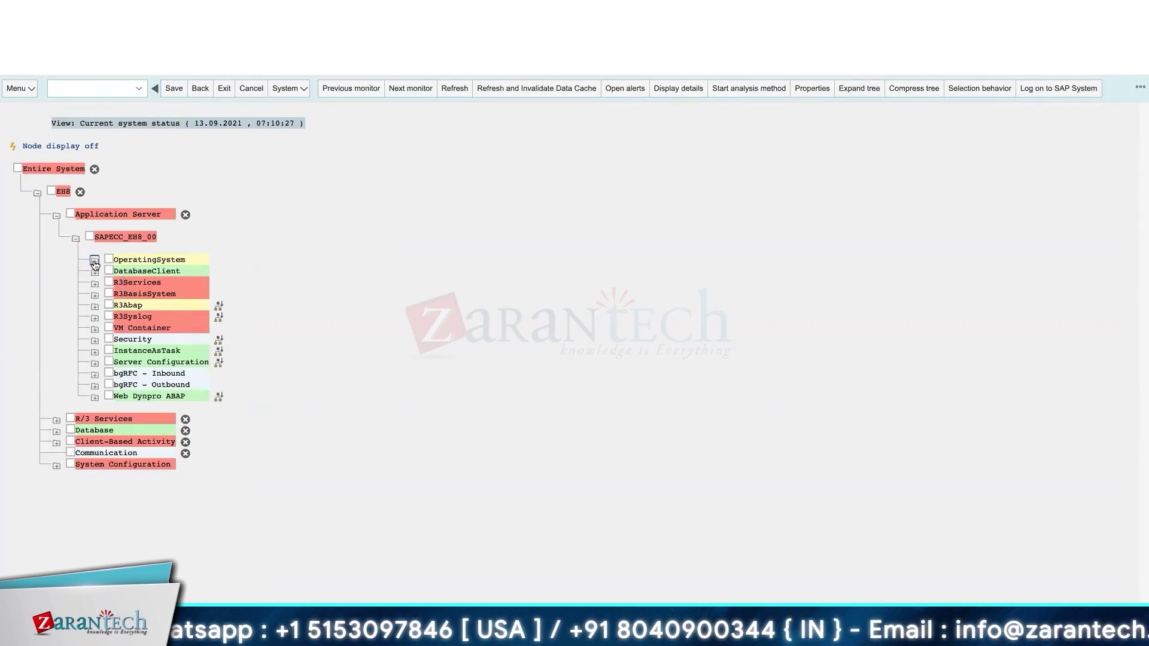
- Expand OperatingSystem, switch the monitor to the open alerts view and expand the CPU node
{"action": "left_click", "coordinate": [94, 261]}
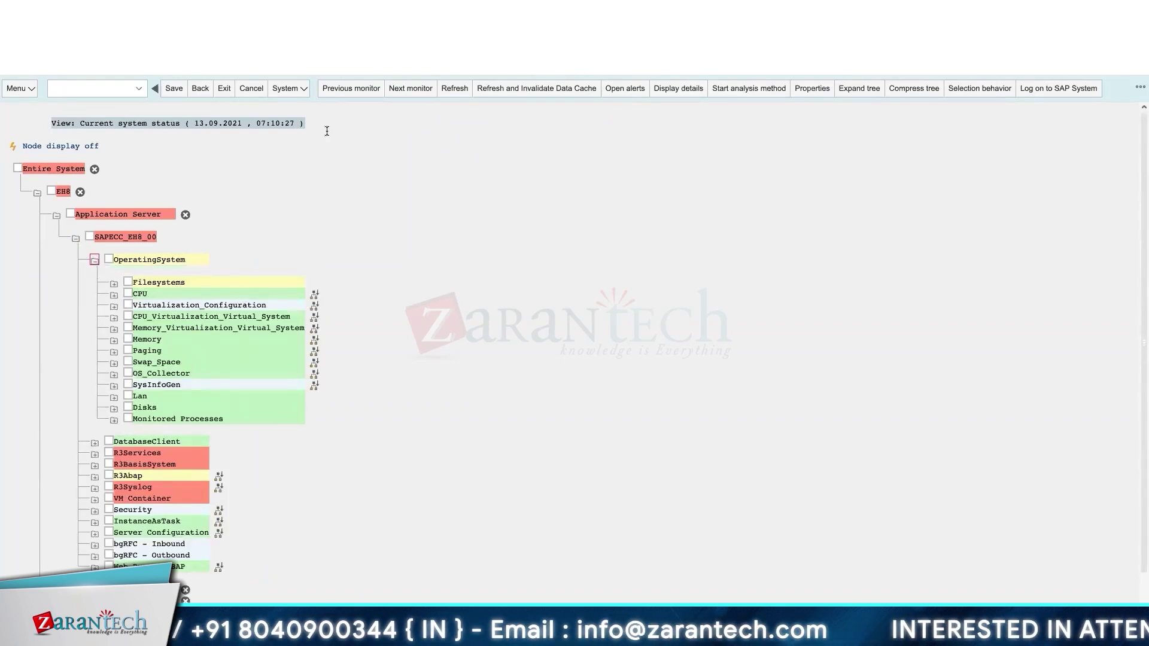
{"action": "left_click", "coordinate": [625, 88]}
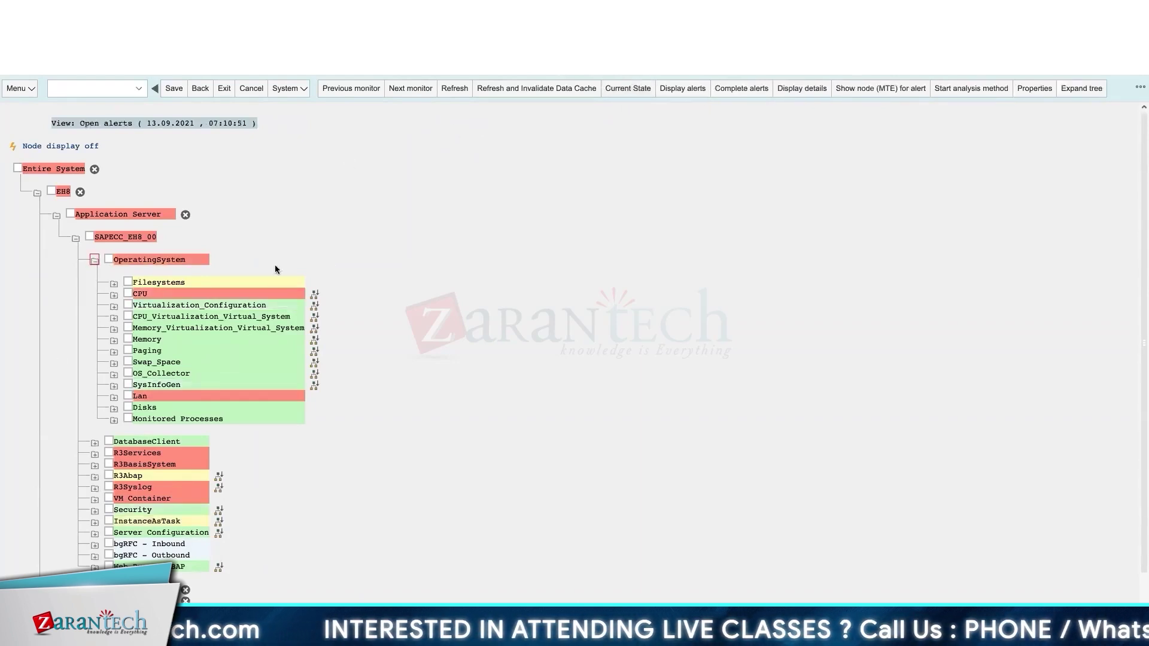
{"action": "left_click", "coordinate": [113, 295]}
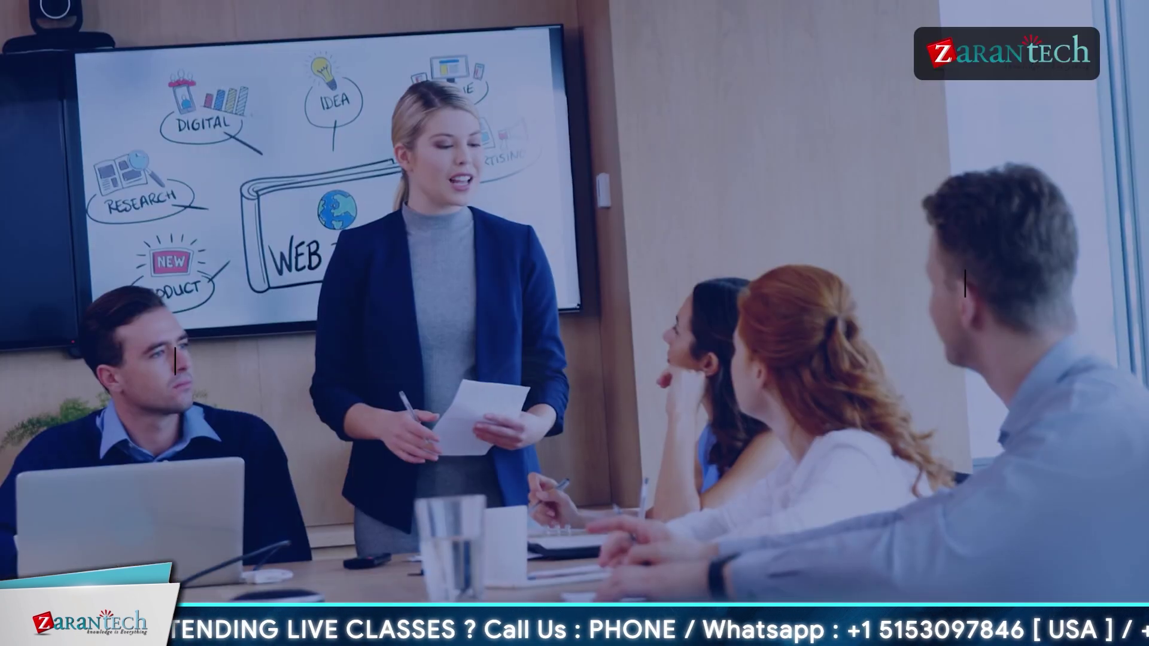
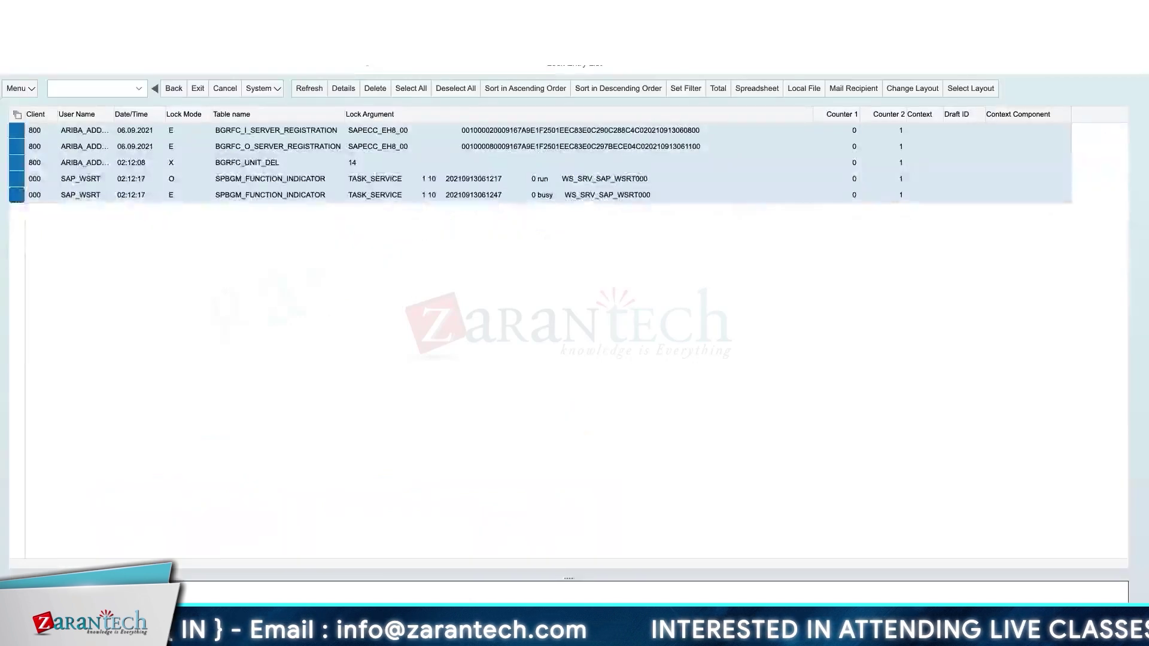
- Leave the lock entry list and start the system trace with transaction /nst01
{"action": "left_click", "coordinate": [75, 90]}
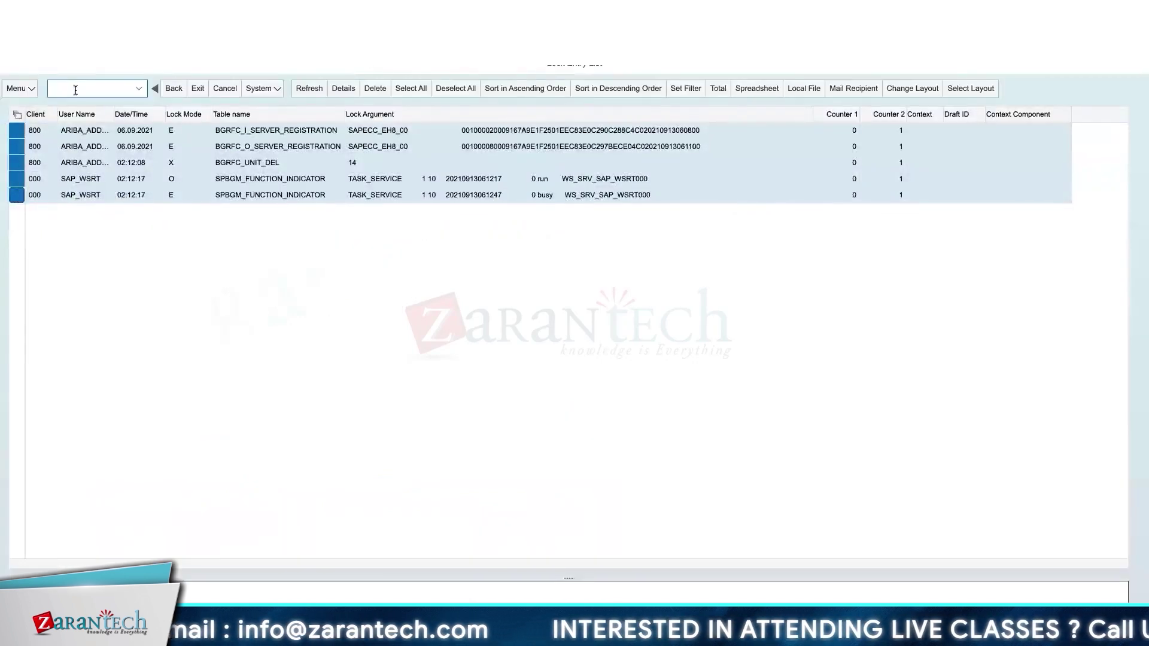
{"action": "type", "text": "/nst01"}
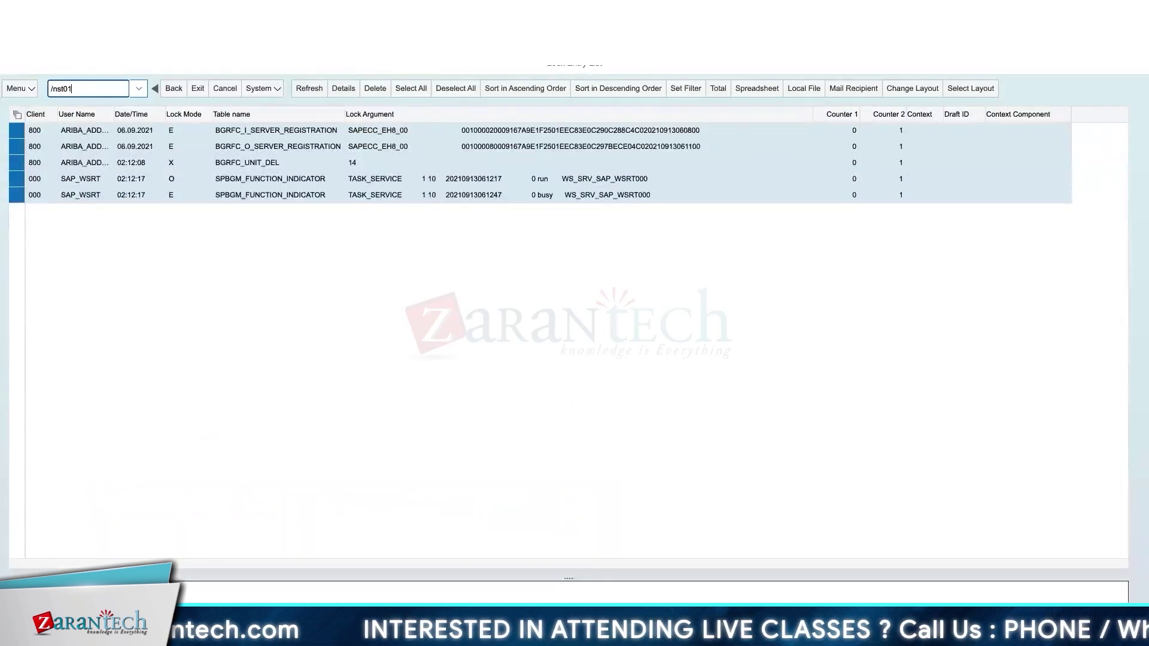
{"action": "key", "text": "Return"}
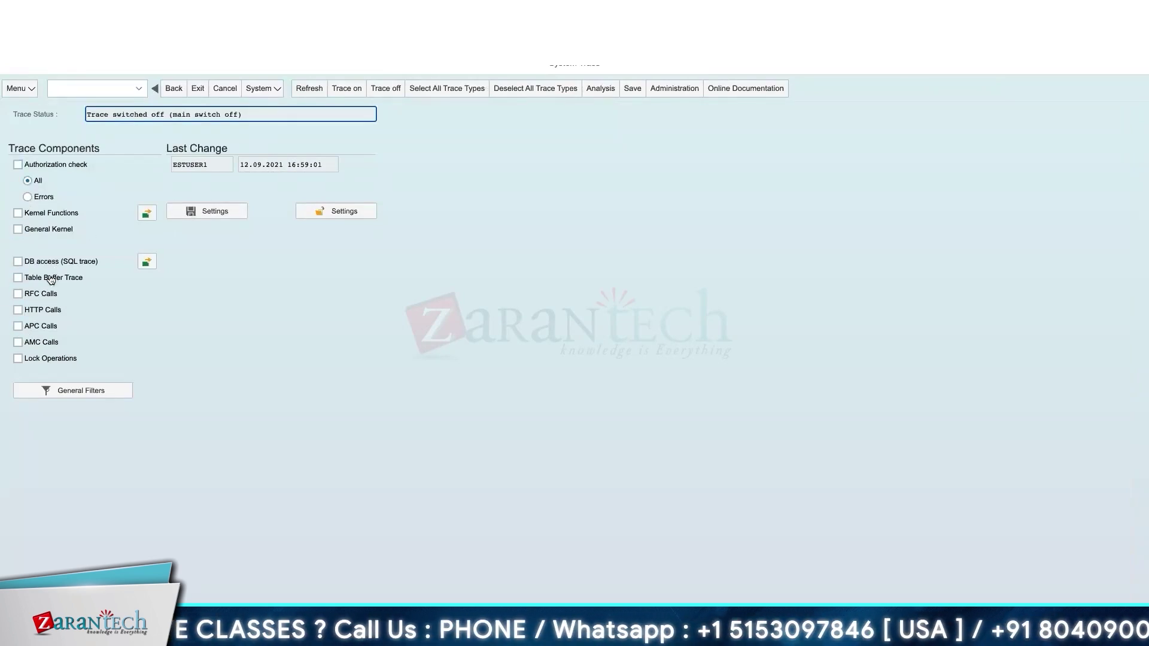
- Switch on the system trace with only the Authorization check component selected, recording all checks
{"action": "left_click", "coordinate": [28, 363]}
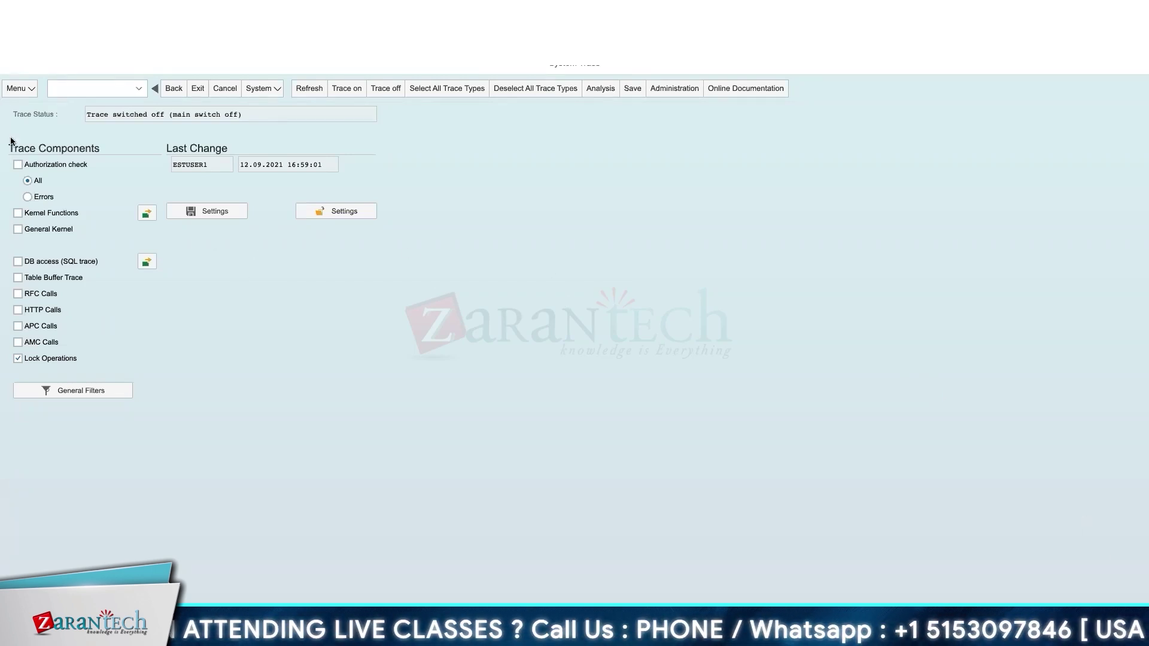
{"action": "left_click", "coordinate": [64, 171]}
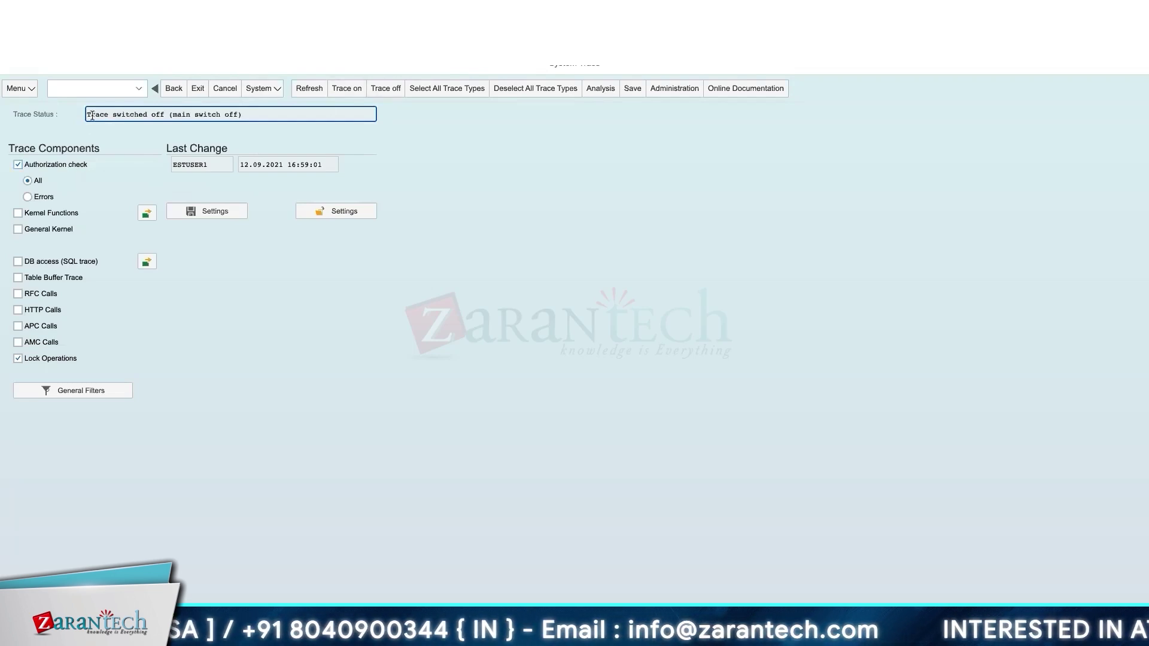
{"action": "left_click_drag", "start_coordinate": [87, 114], "coordinate": [278, 112]}
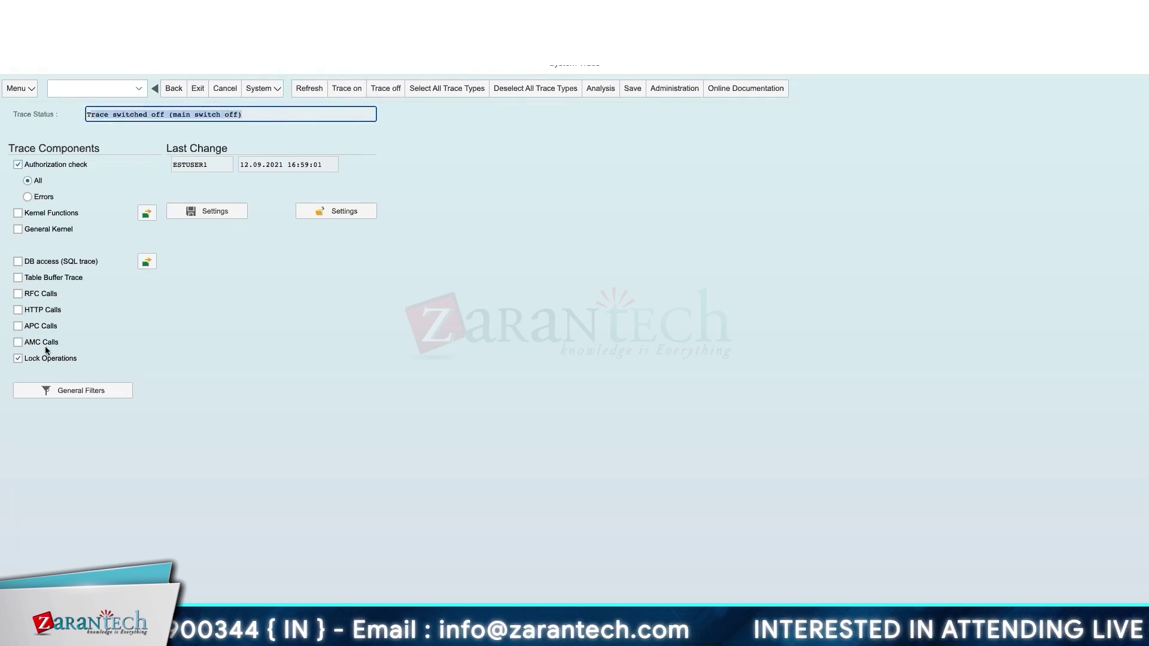
{"action": "left_click", "coordinate": [19, 358]}
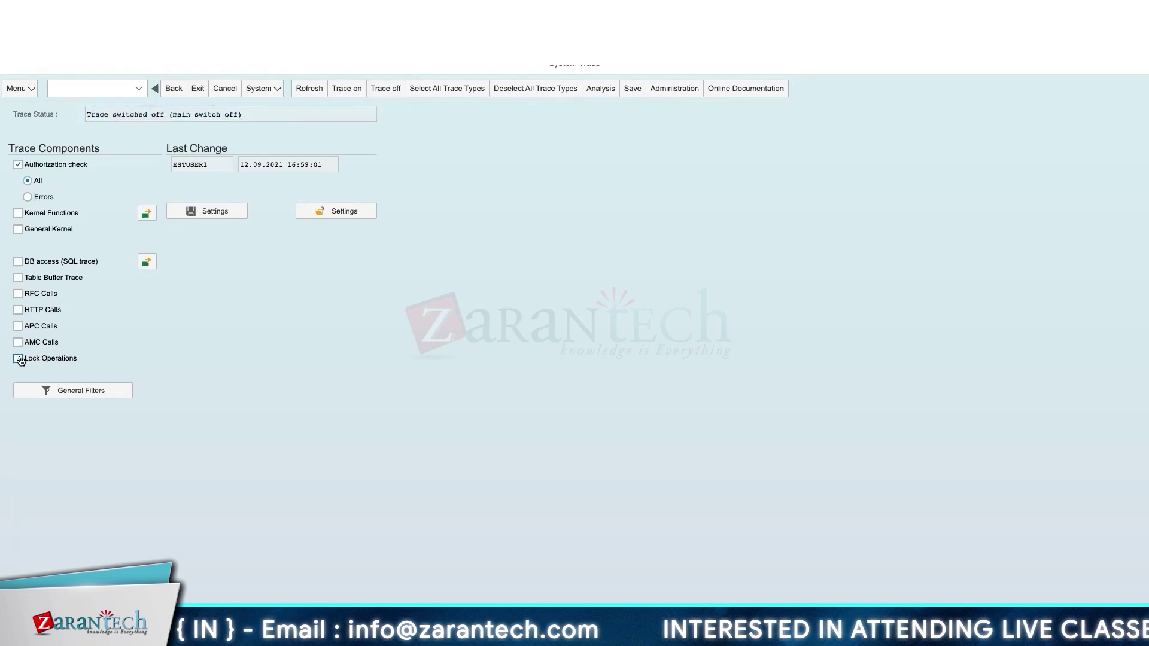
{"action": "left_click", "coordinate": [50, 278]}
{"action": "left_click", "coordinate": [18, 294]}
{"action": "left_click", "coordinate": [18, 277]}
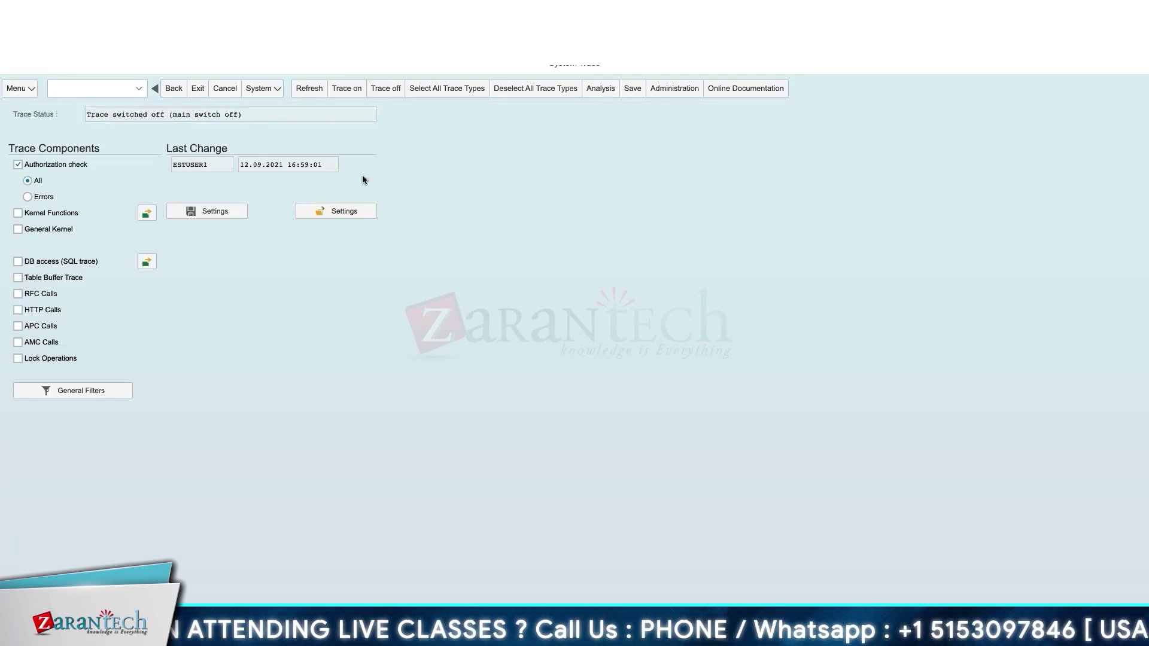
{"action": "left_click", "coordinate": [347, 90]}
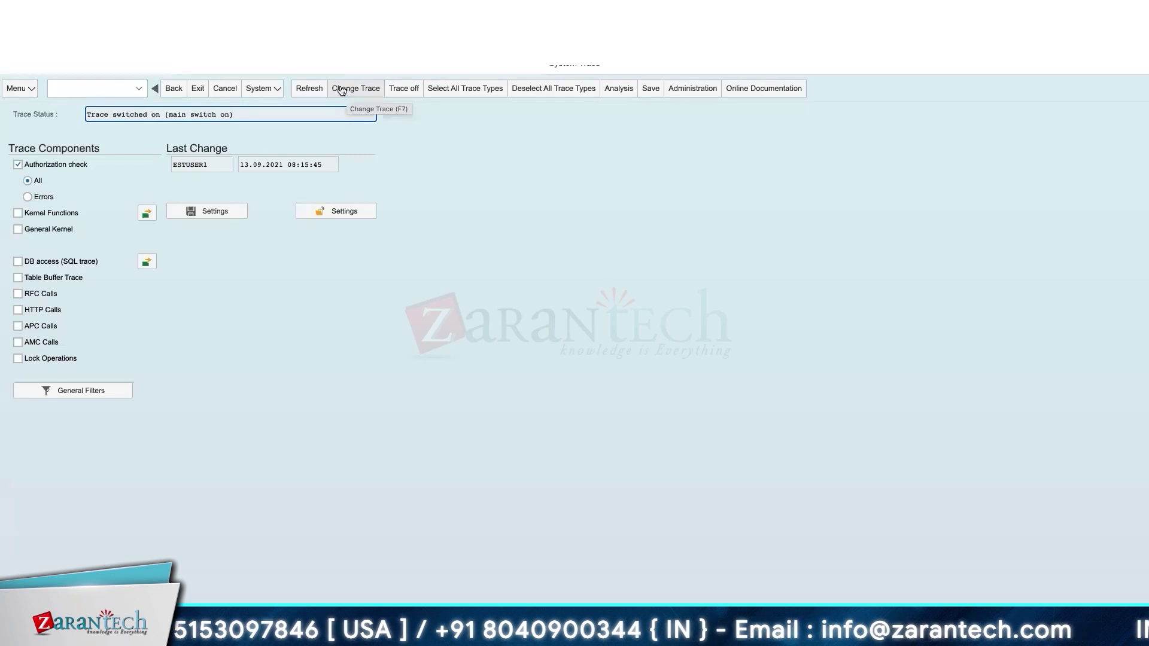
{"action": "left_click_drag", "start_coordinate": [88, 114], "coordinate": [238, 128]}
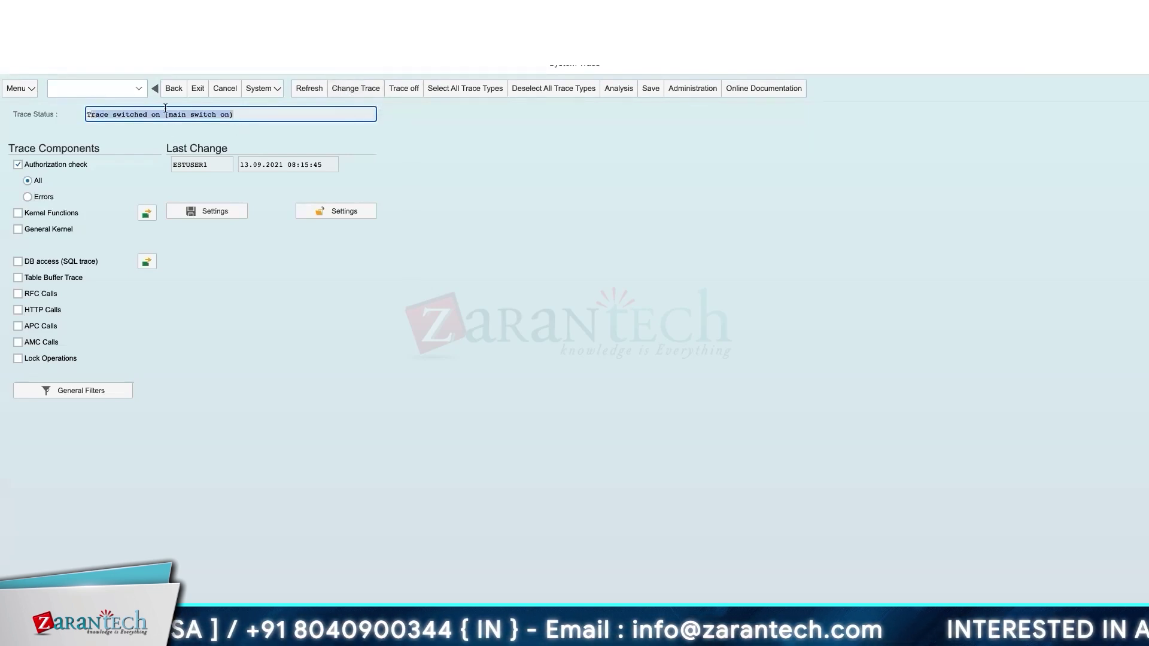
- Start user maintenance with transaction /nsu01
{"action": "left_click", "coordinate": [84, 88]}
{"action": "type", "text": "/nsu01"}
{"action": "key", "text": "Return"}
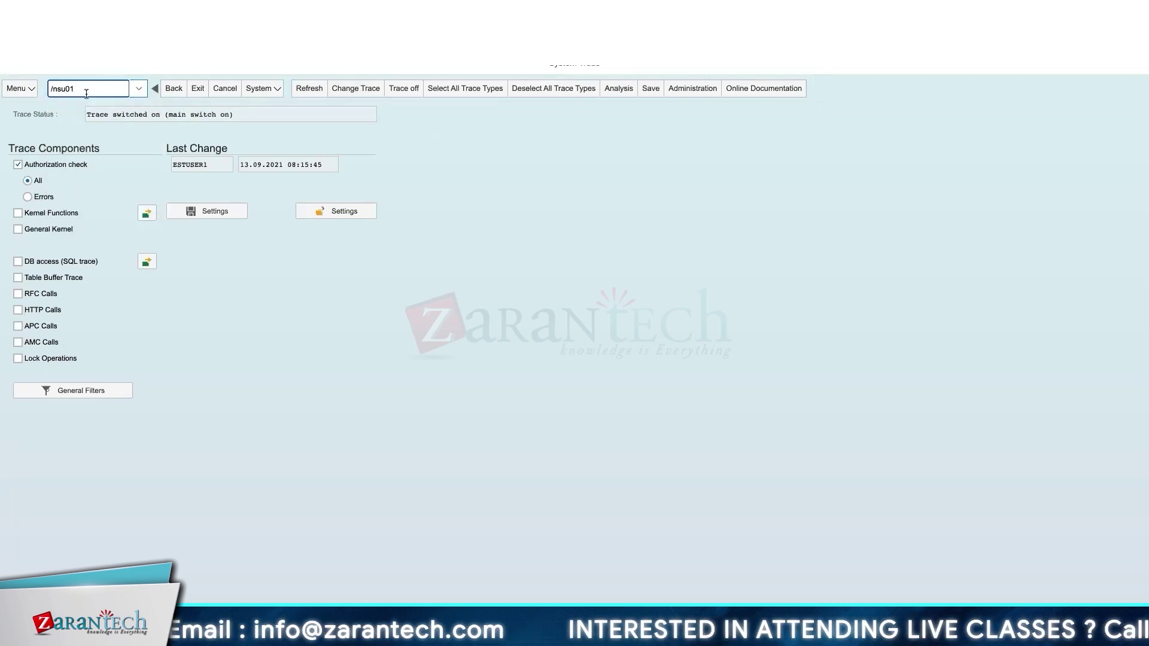
{"action": "type", "text": "est"}
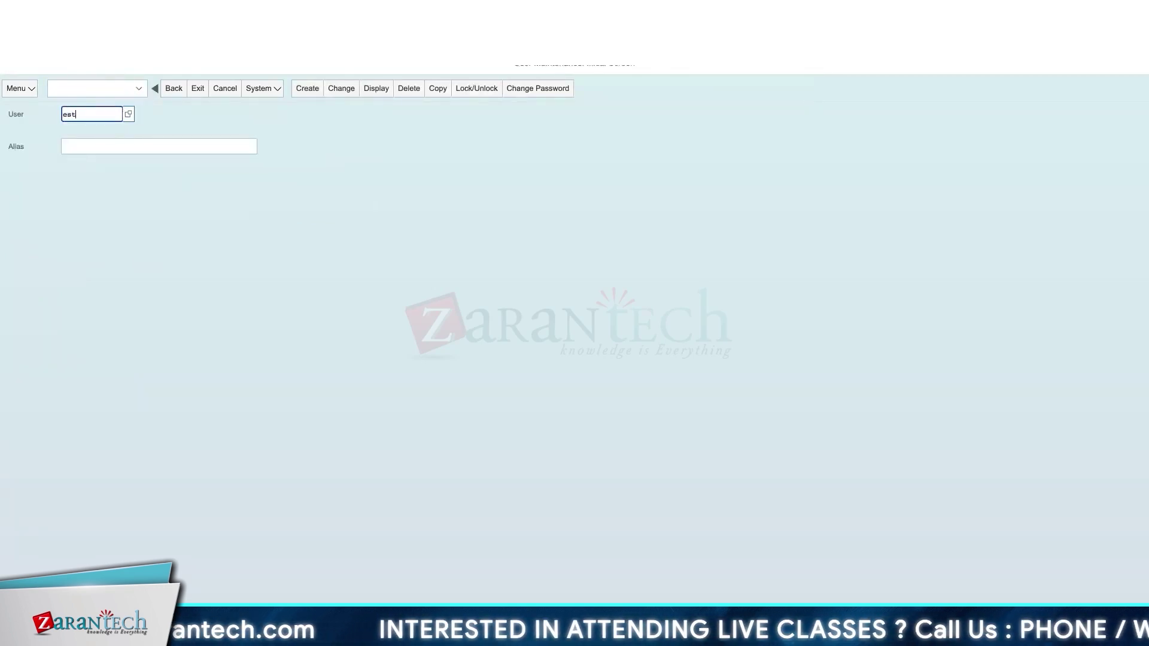
{"action": "type", "text": "01"}
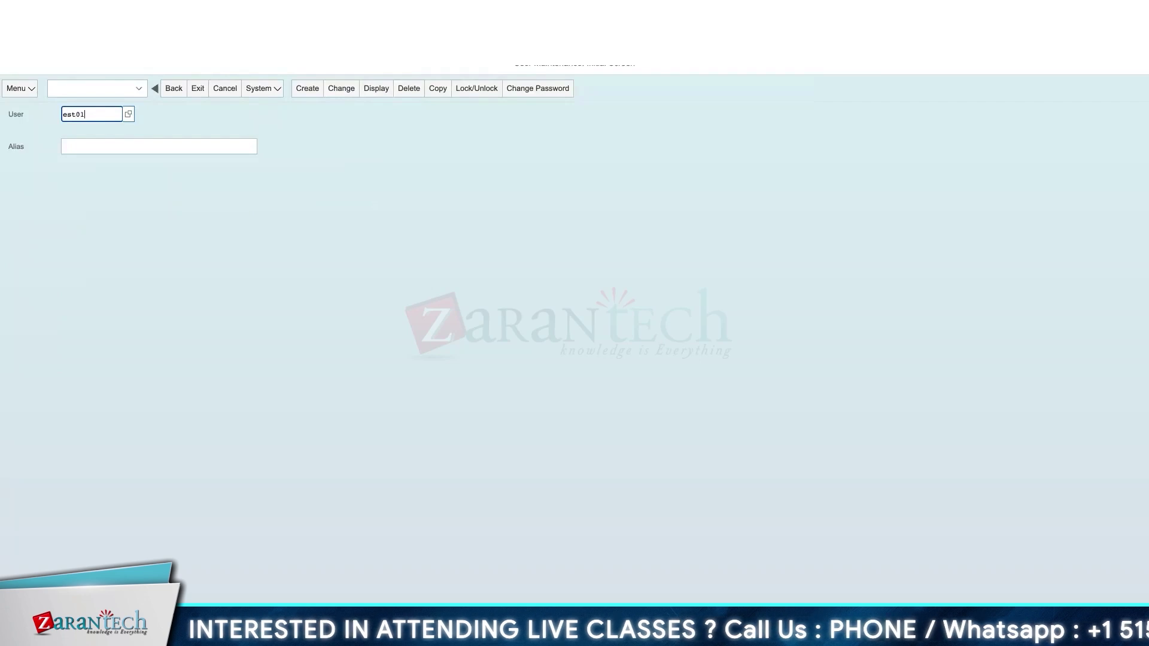
{"action": "key", "text": "ctrl+a"}
{"action": "key", "text": "BackSpace"}
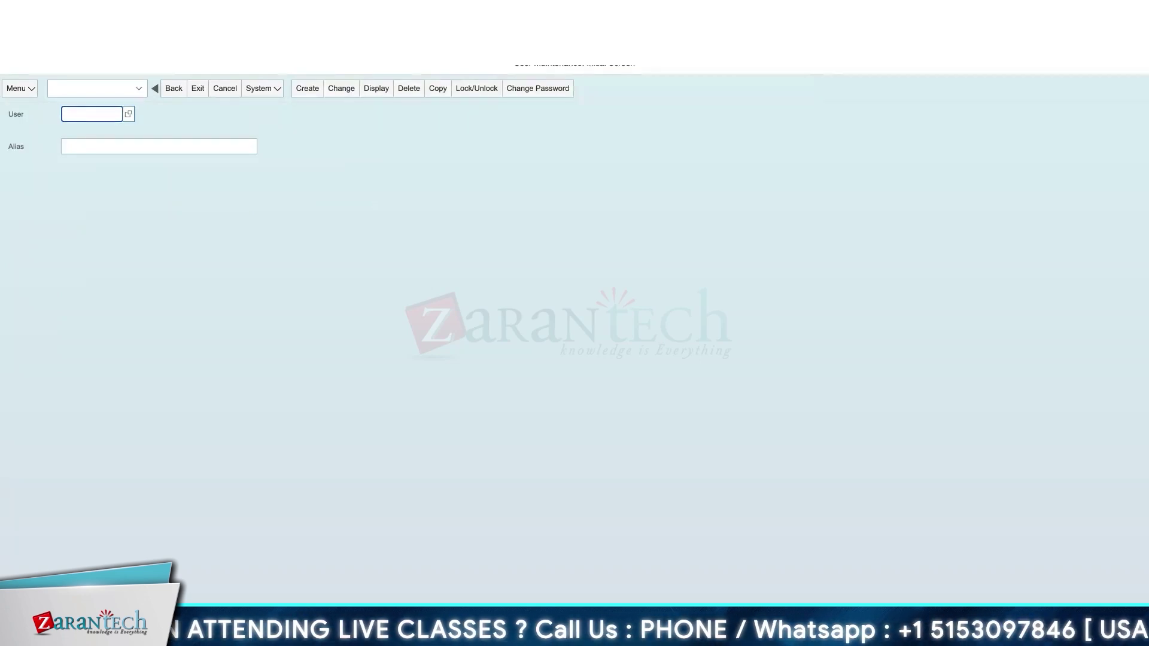
{"action": "type", "text": "EST"}
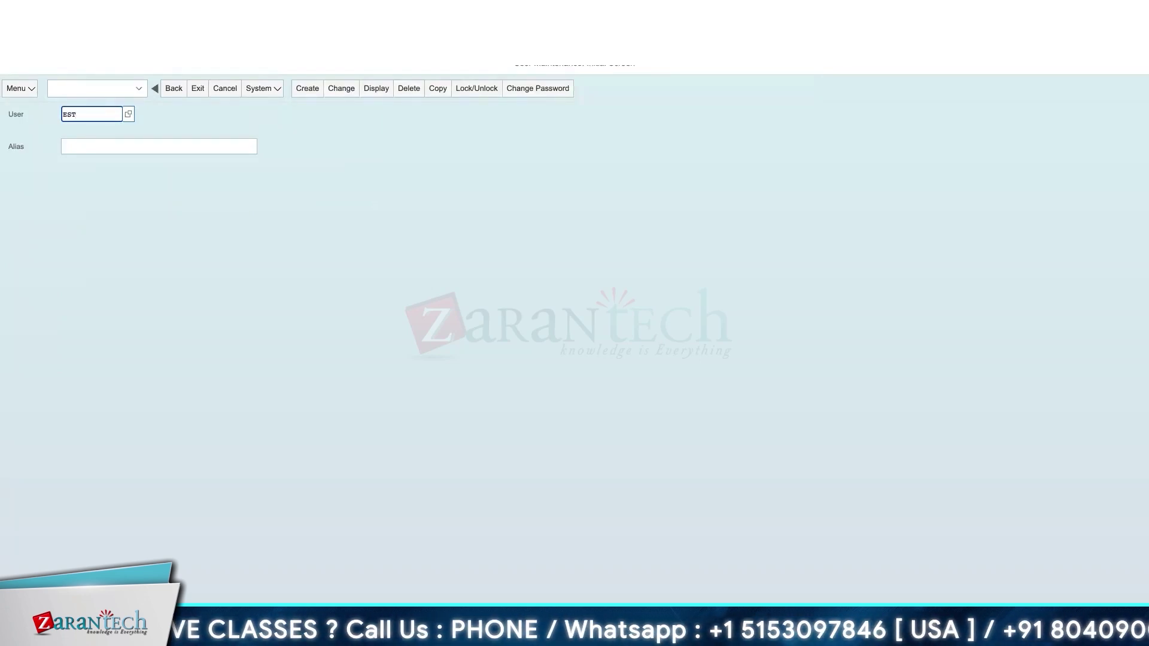
{"action": "type", "text": "user1"}
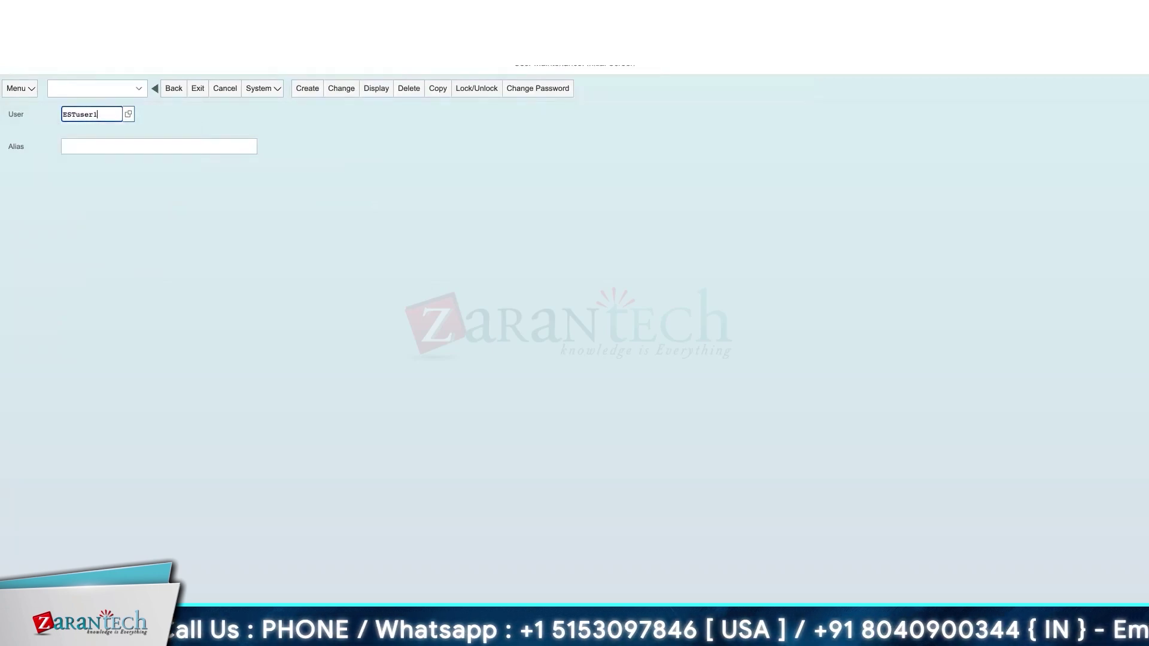
{"action": "left_click", "coordinate": [127, 118]}
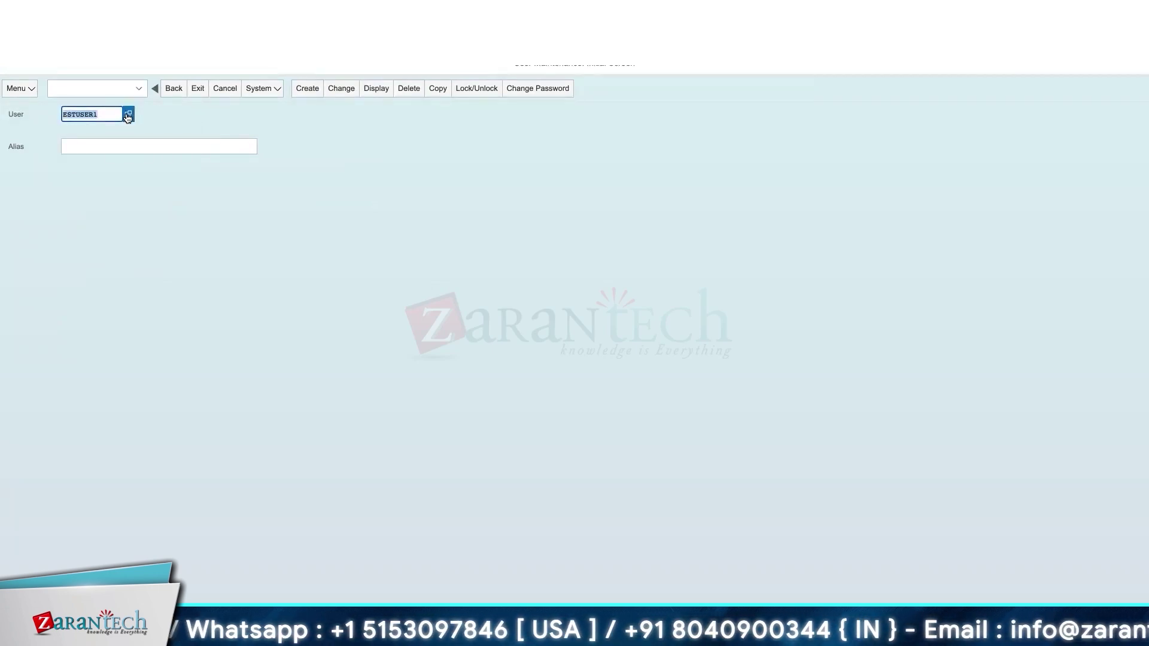
{"action": "left_click", "coordinate": [127, 118]}
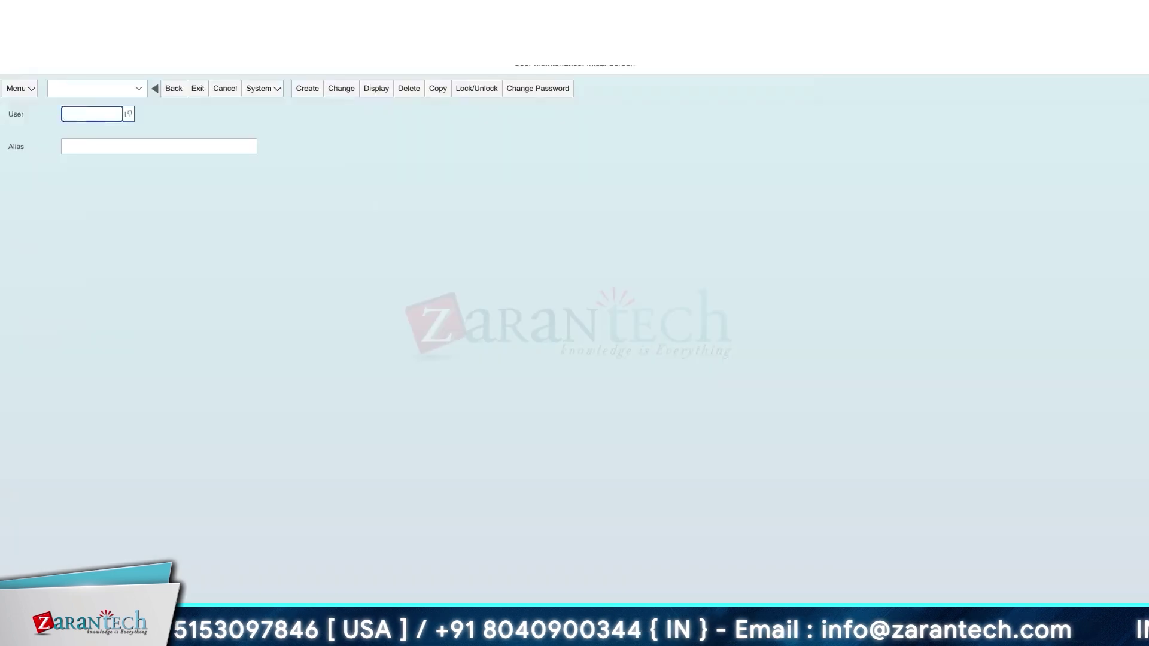
- Open user TCSUSER1 in change mode and go back to the initial user maintenance screen
{"action": "type", "text": "tcsuser"}
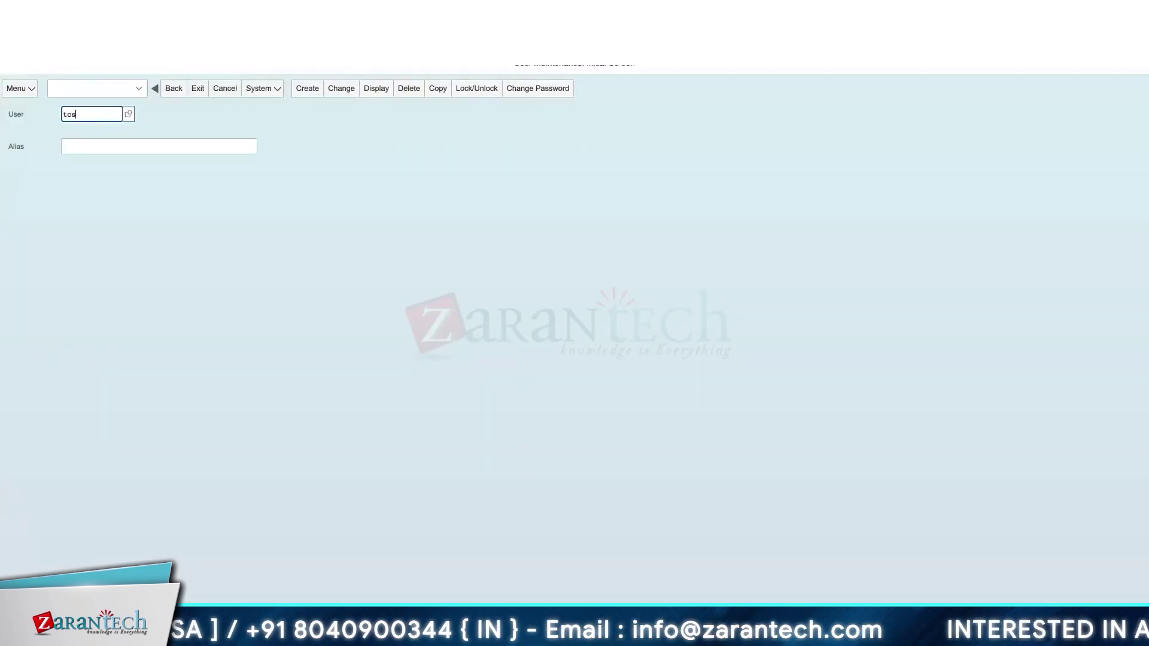
{"action": "type", "text": "1"}
{"action": "left_click", "coordinate": [350, 88]}
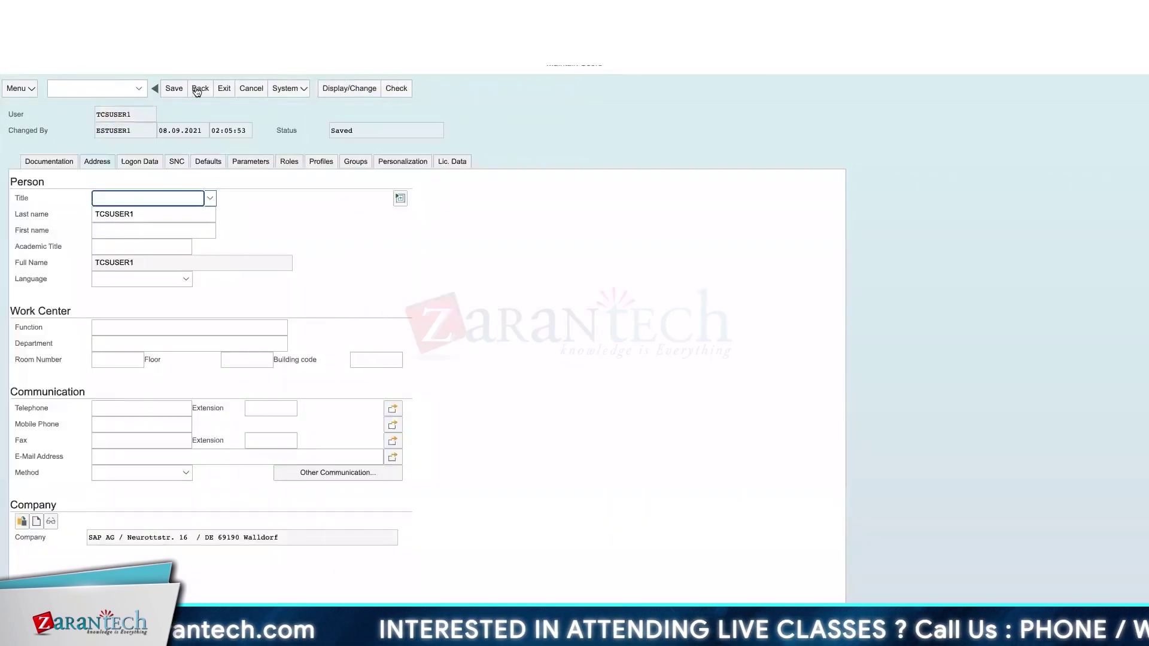
{"action": "left_click", "coordinate": [199, 89]}
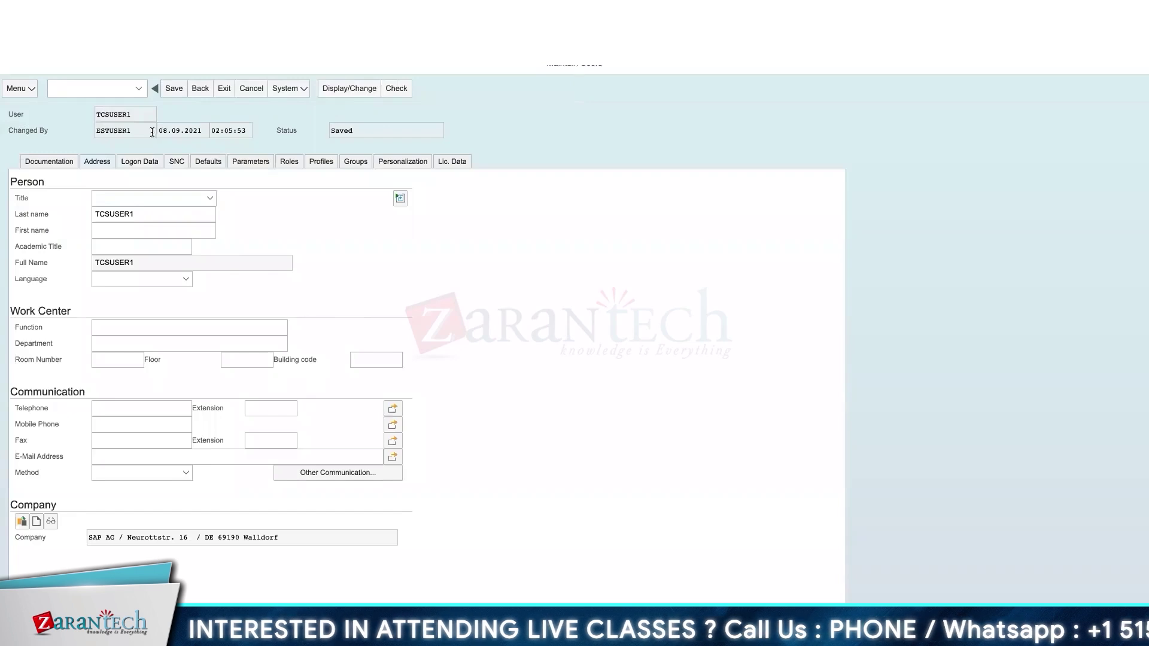
- Open user ESTUSER1 in change mode and set the title in the address data to 0002 Mr
{"action": "key", "text": "BackSpace"}
{"action": "type", "text": "estuser1"}
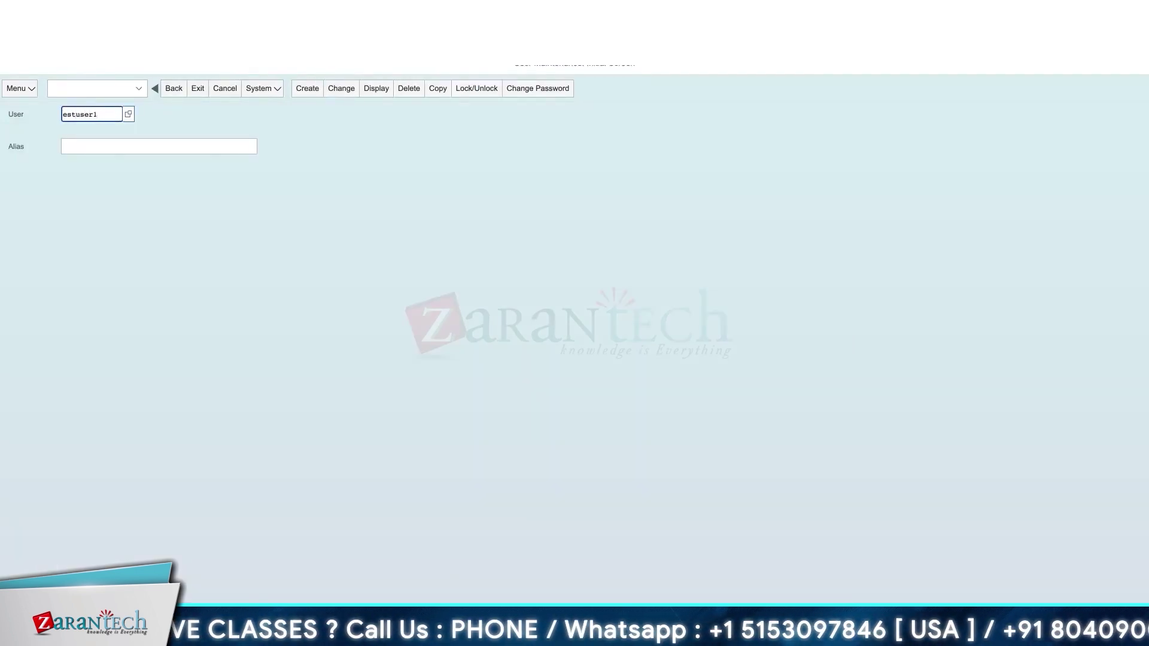
{"action": "left_click", "coordinate": [345, 90]}
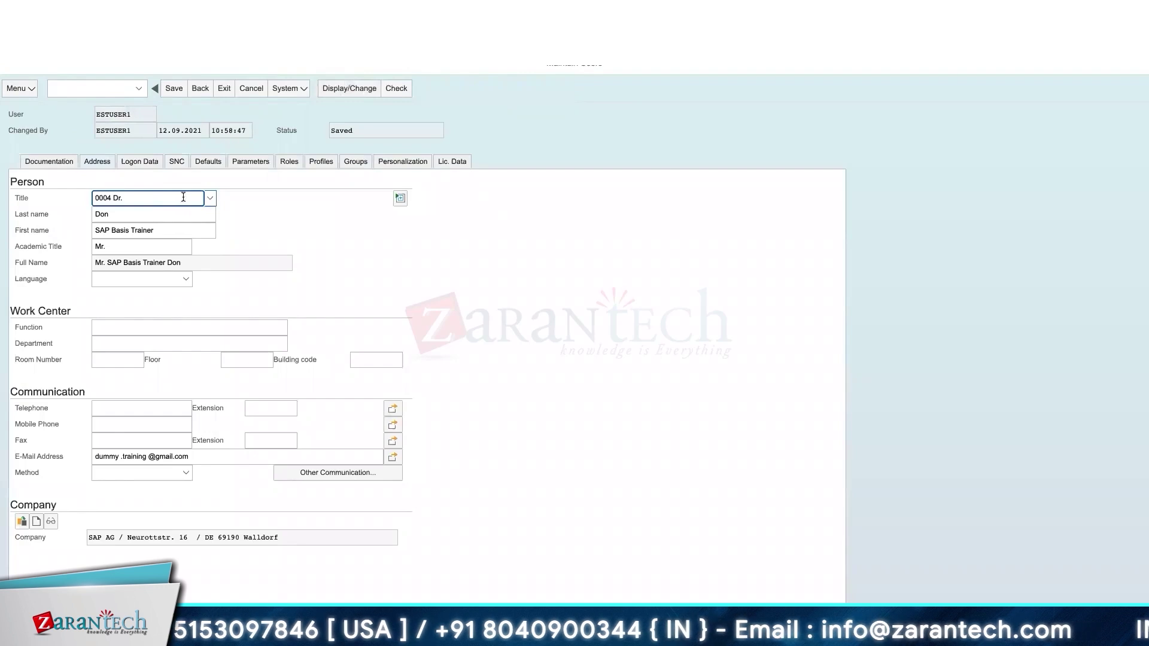
{"action": "left_click", "coordinate": [210, 198]}
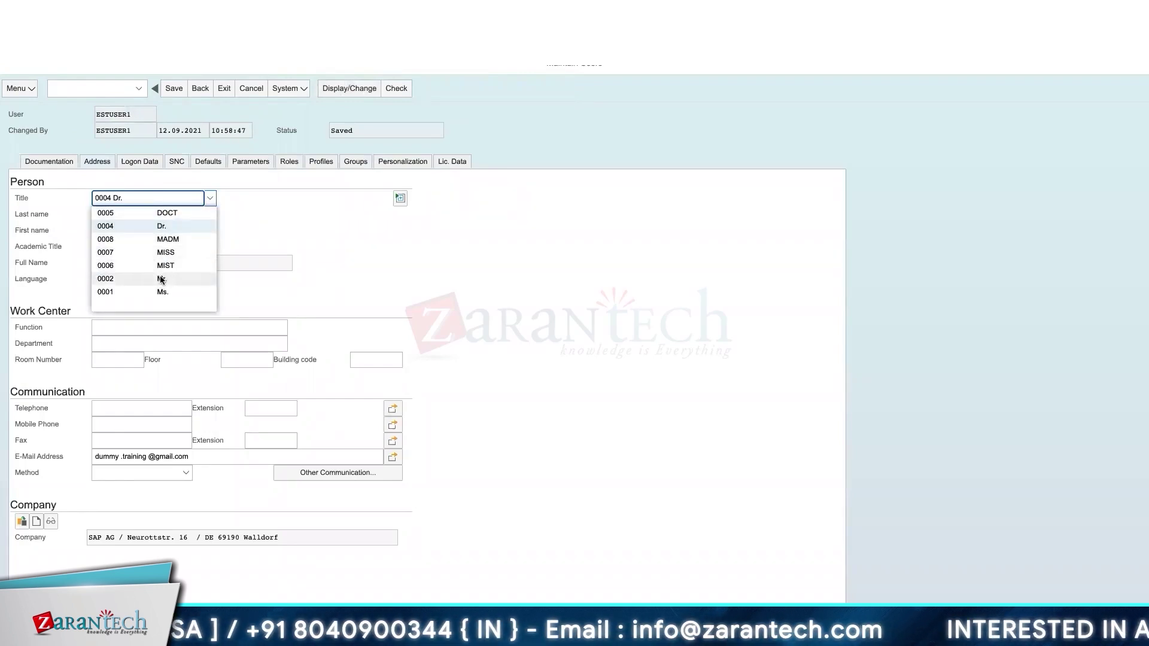
{"action": "left_click", "coordinate": [161, 280]}
{"action": "left_click", "coordinate": [184, 231]}
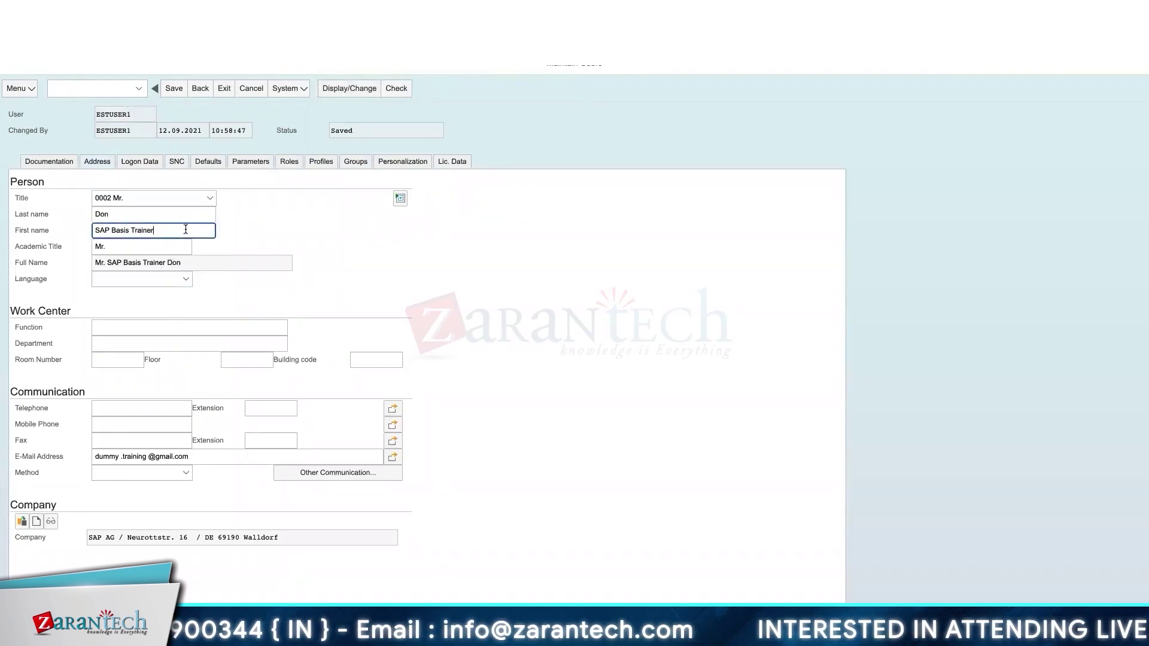
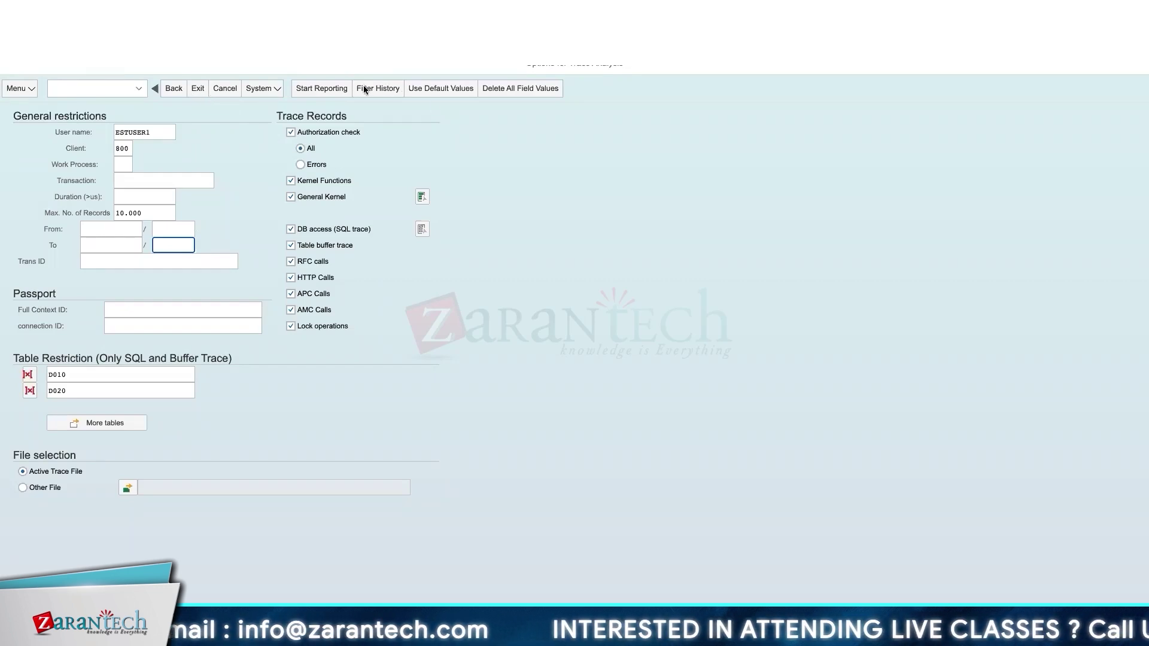
- Run the trace report for user ESTUSER1 in client 800 and highlight the trace records starting at 13.09.2021
{"action": "left_click", "coordinate": [328, 91]}
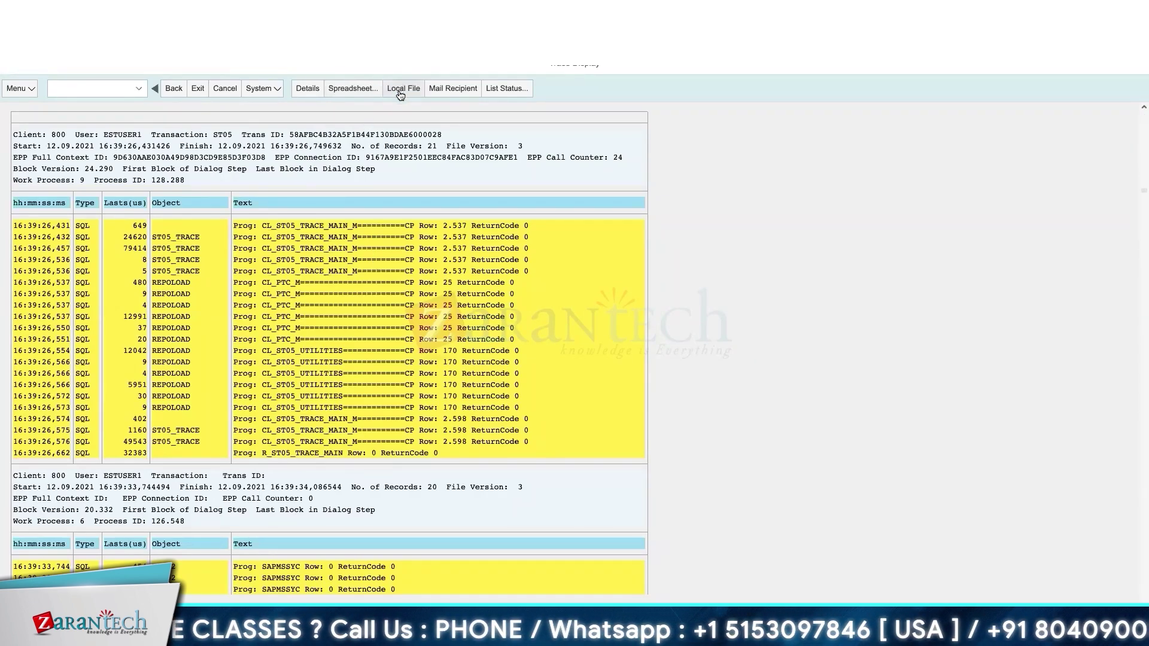
{"action": "scroll", "coordinate": [398, 98], "scroll_direction": "down", "scroll_amount": 10}
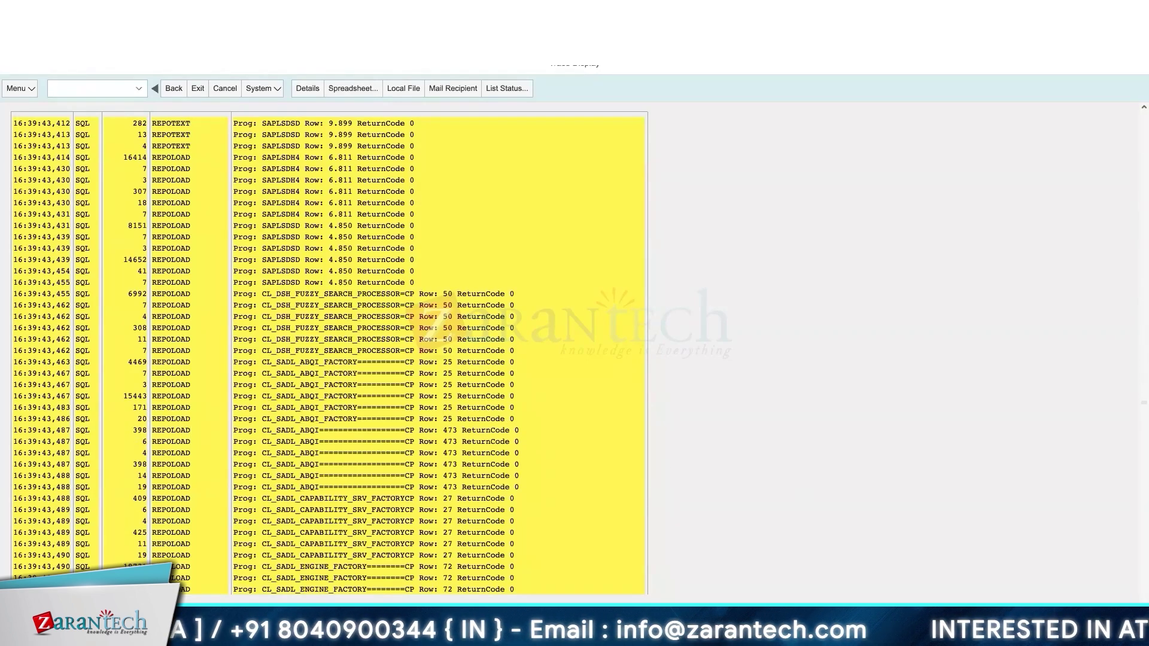
{"action": "left_click", "coordinate": [1139, 413]}
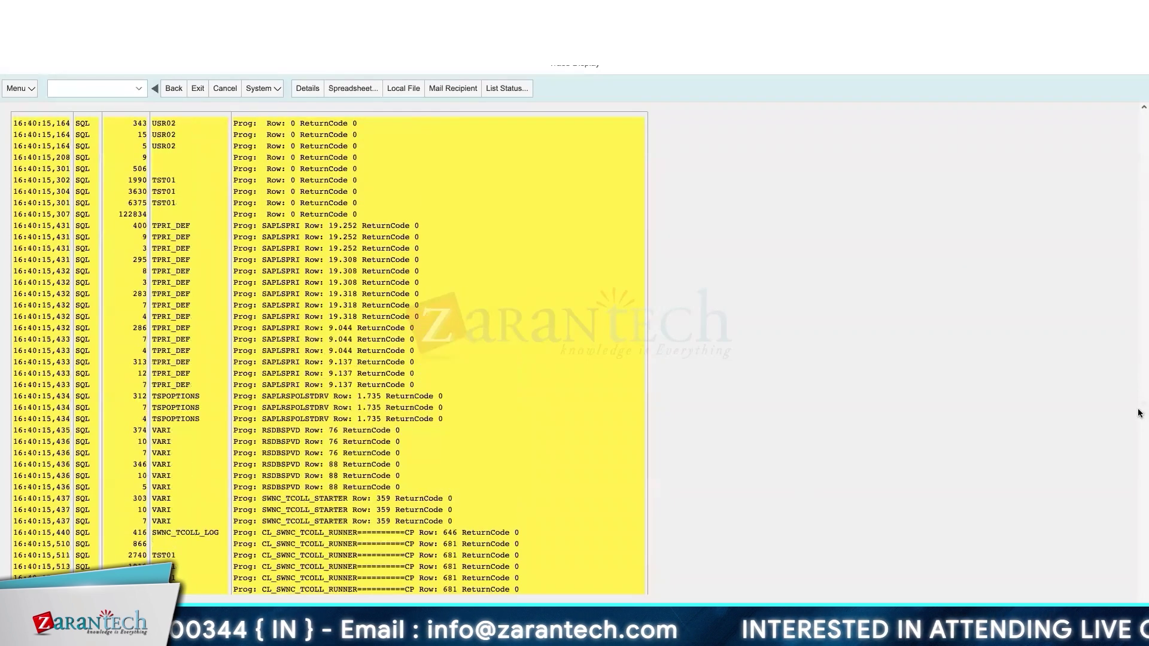
{"action": "scroll", "coordinate": [1141, 410], "scroll_direction": "down", "scroll_amount": 1}
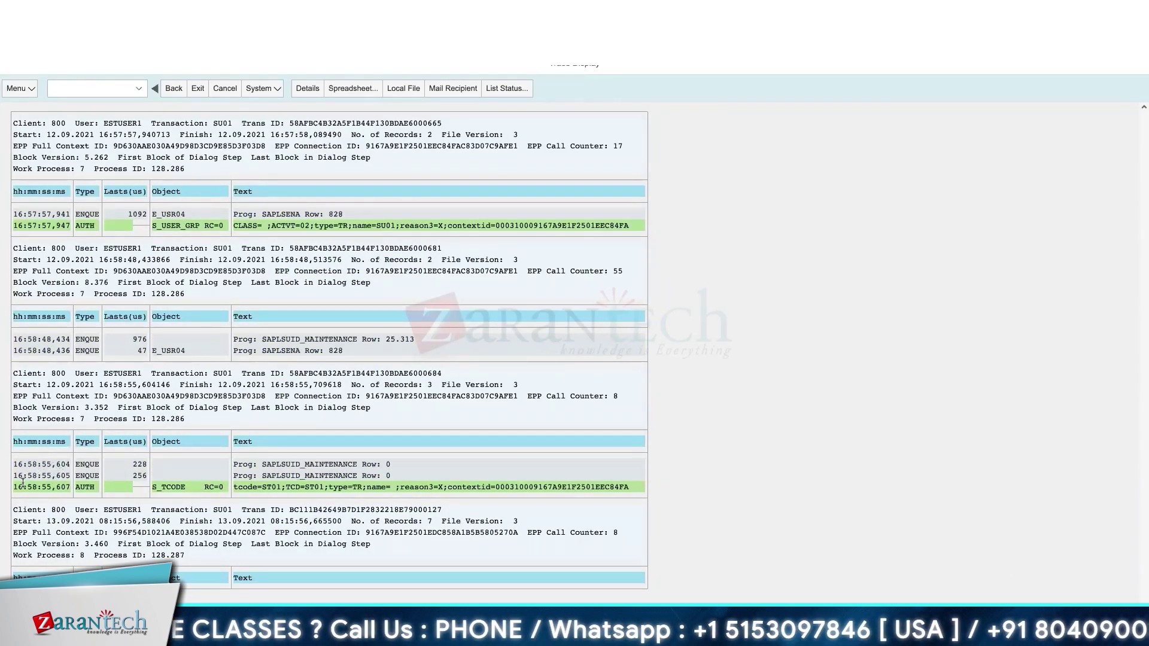
{"action": "left_click", "coordinate": [21, 485]}
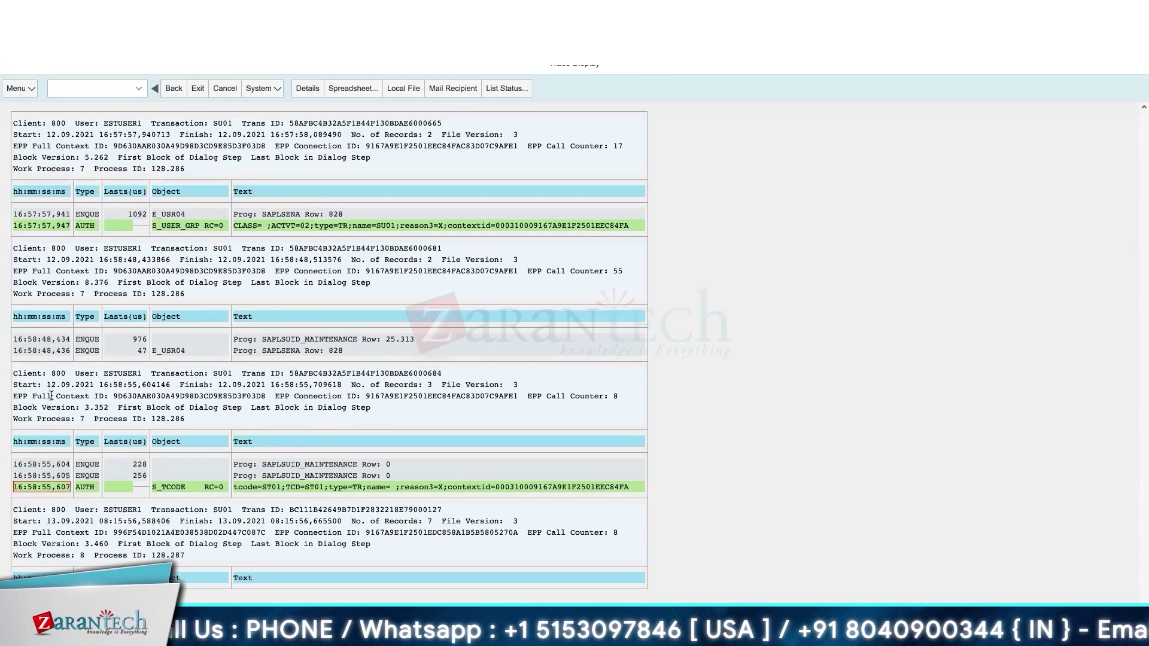
{"action": "left_click_drag", "start_coordinate": [51, 522], "coordinate": [185, 542]}
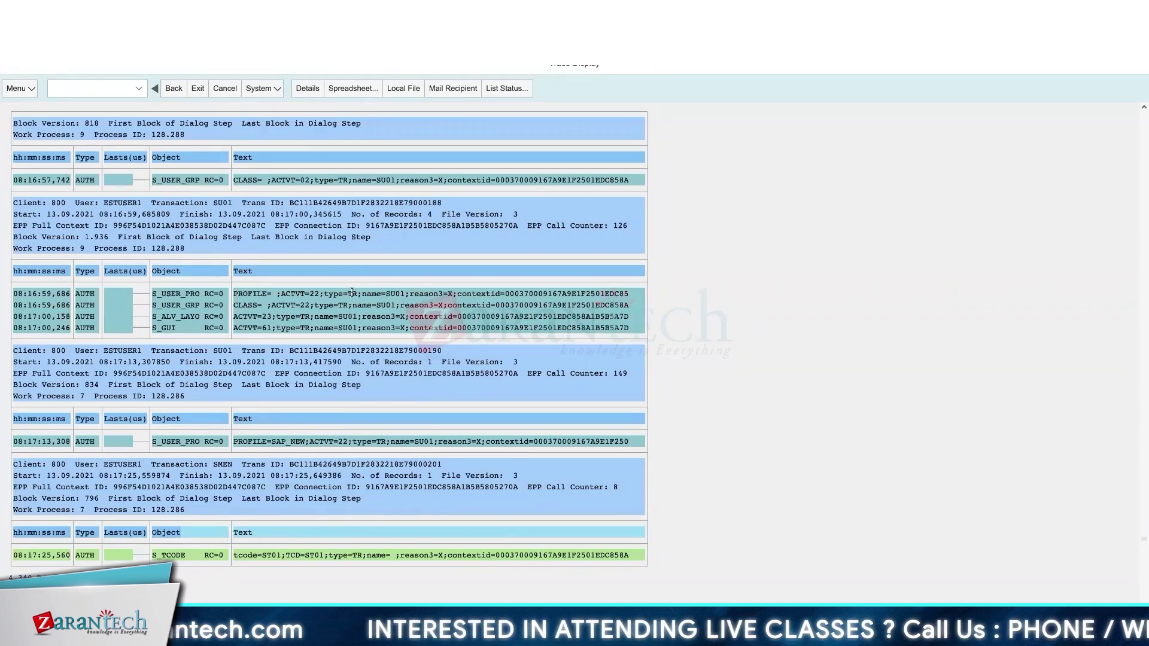
- Examine the P_RUNTIME authorization checks recorded for transaction SU01 on 12.09.2021 at 16:52:52
{"action": "scroll", "coordinate": [359, 293], "scroll_direction": "up", "scroll_amount": 15}
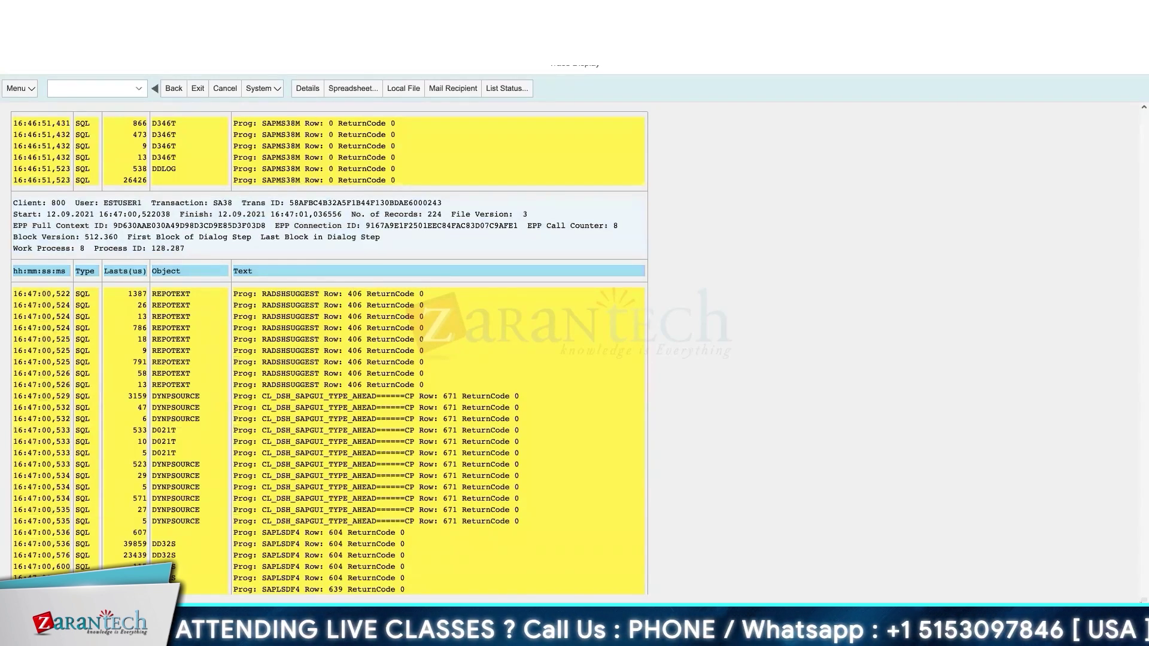
{"action": "scroll", "coordinate": [294, 279], "scroll_direction": "down", "scroll_amount": 10}
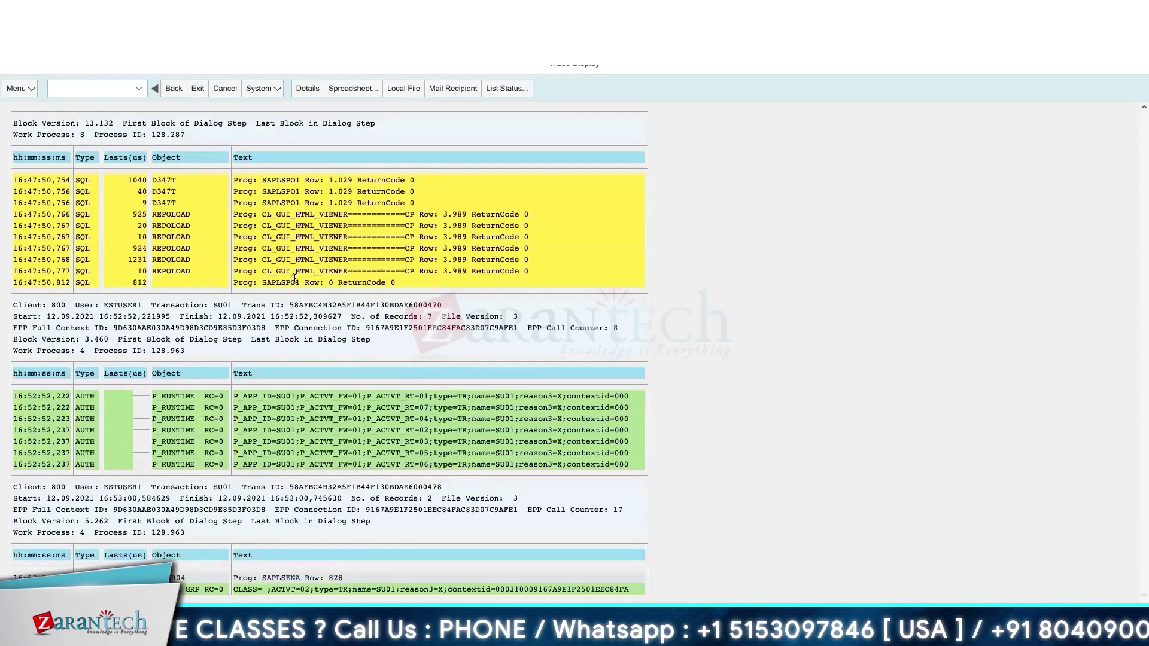
{"action": "left_click_drag", "start_coordinate": [486, 400], "coordinate": [552, 397]}
{"action": "left_click", "coordinate": [494, 406]}
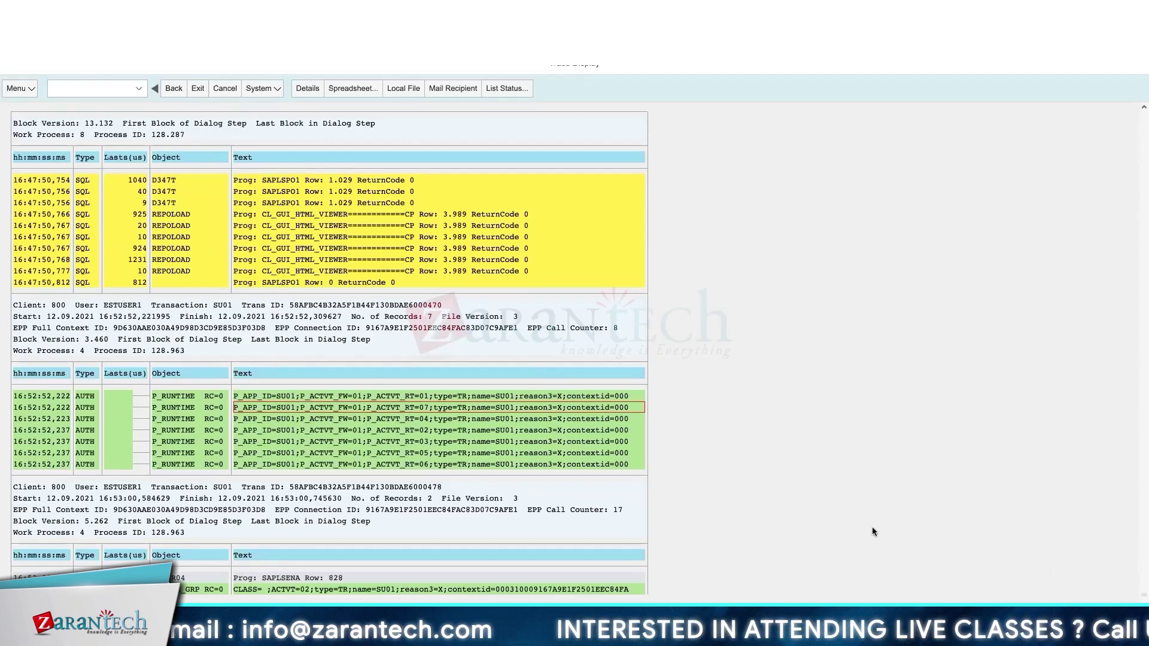
- Save the trace list unconverted to a local file named filetmp1.txt in directory /Z/
{"action": "left_click", "coordinate": [405, 90]}
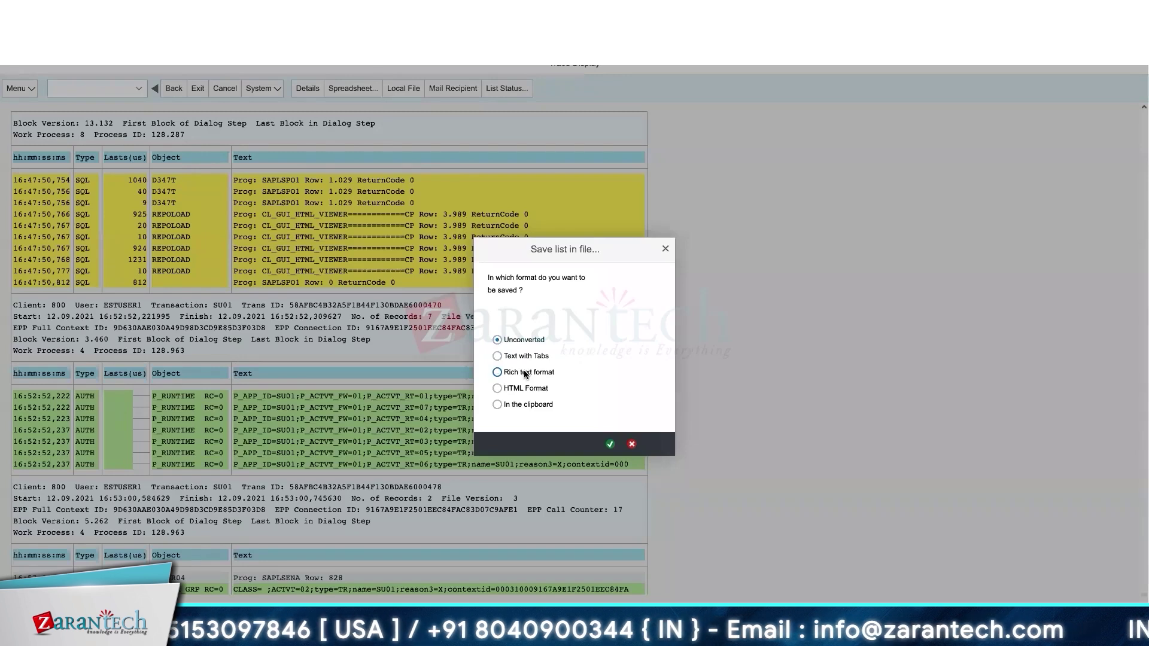
{"action": "left_click", "coordinate": [616, 442]}
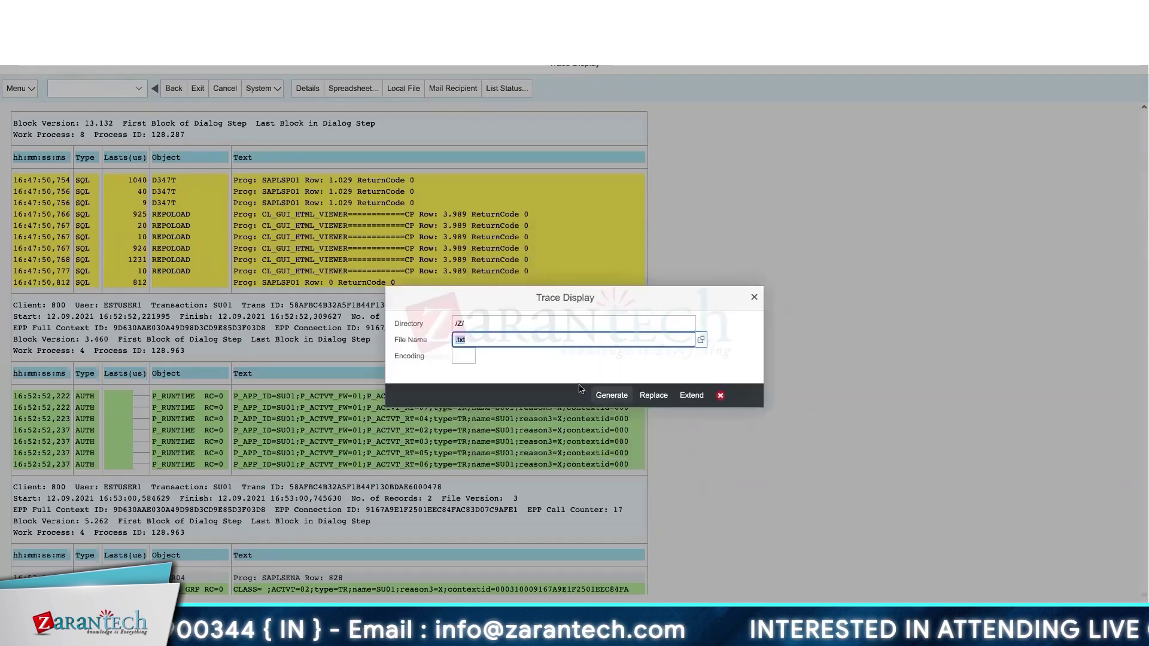
{"action": "left_click", "coordinate": [490, 326]}
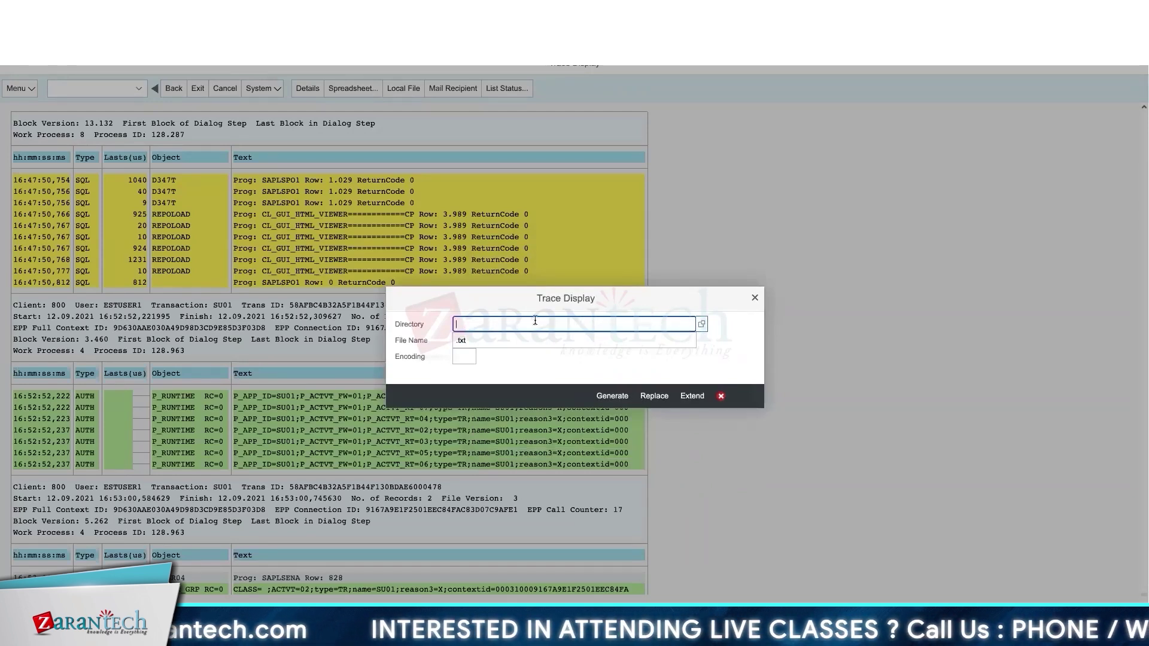
{"action": "left_click", "coordinate": [700, 328]}
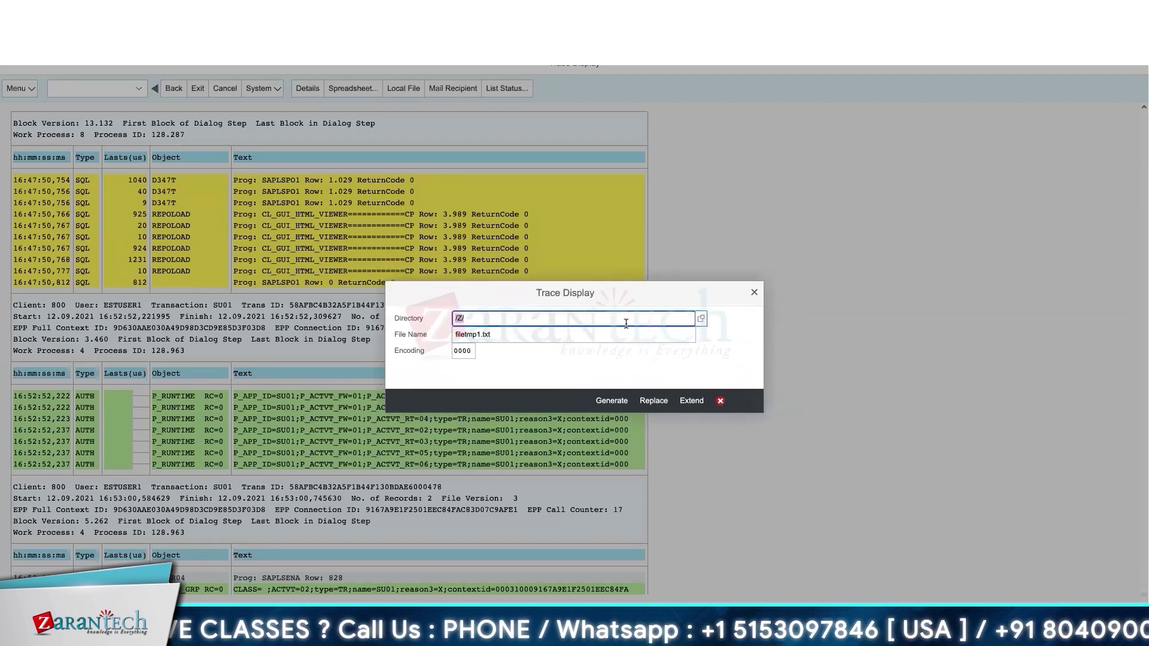
{"action": "left_click", "coordinate": [614, 401]}
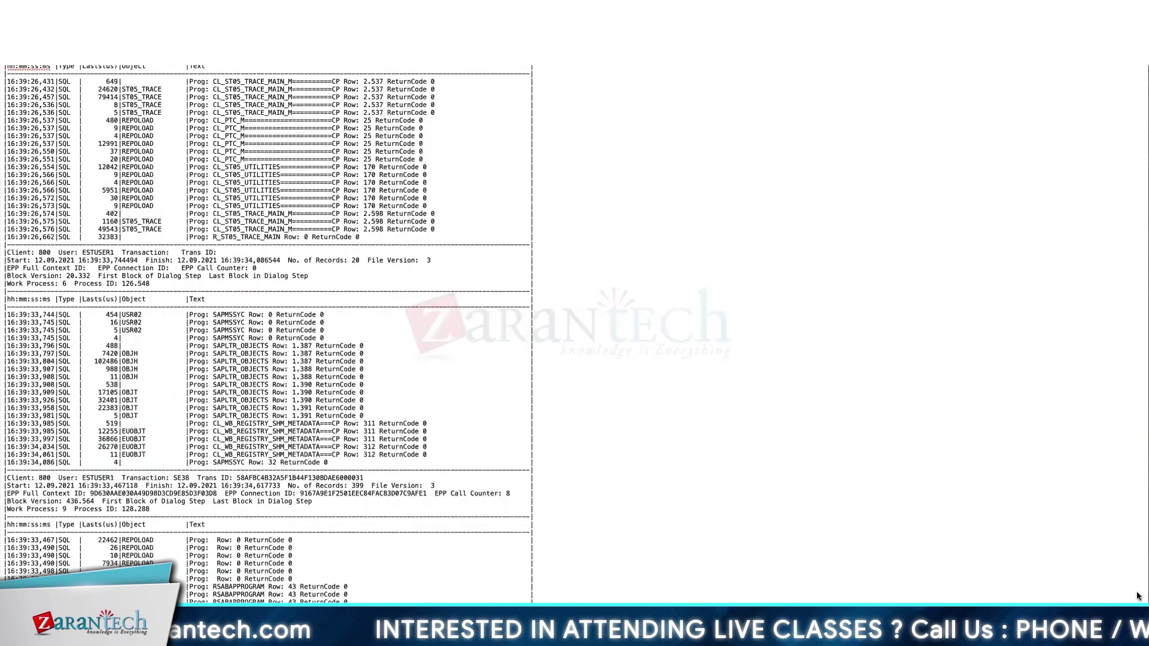
- Examine the exported trace text down to the 13.09.2021 records and highlight the start of the S_USER_PRO record for profile SAP_NEW
{"action": "scroll", "coordinate": [279, 461], "scroll_direction": "down", "scroll_amount": 15}
{"action": "scroll", "coordinate": [70, 510], "scroll_direction": "down", "scroll_amount": 20}
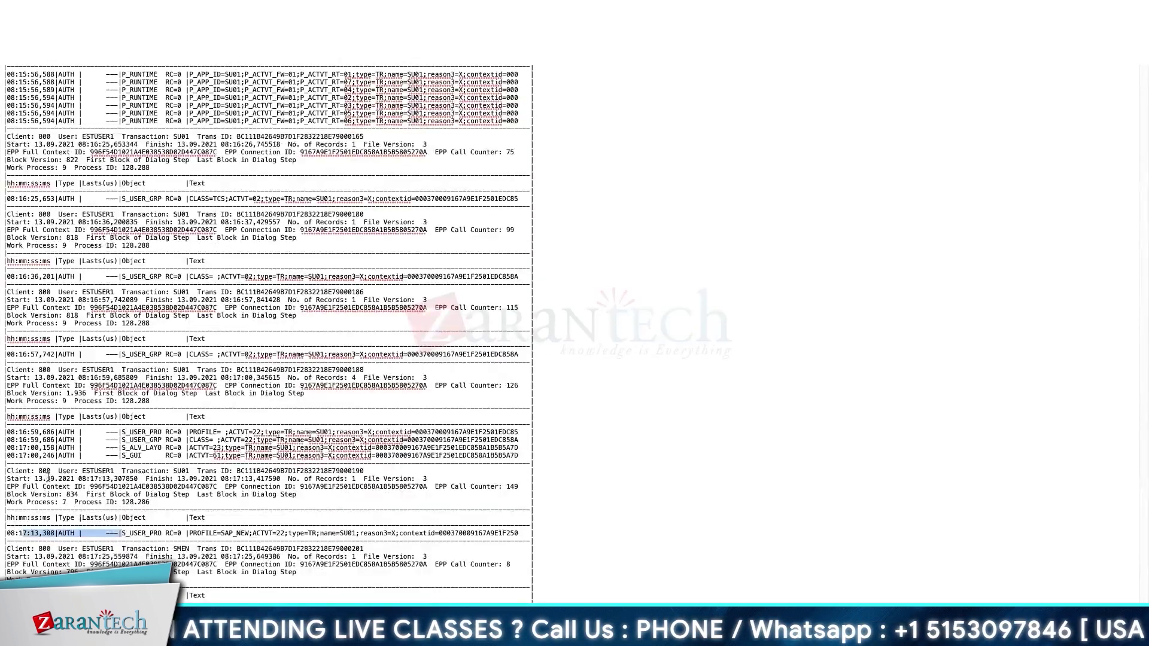
{"action": "key", "text": "shift+Right"}
{"action": "key", "text": "shift+Right"}
{"action": "key", "text": "shift+Right"}
{"action": "key", "text": "shift+Right"}
{"action": "key", "text": "shift+Right"}
{"action": "key", "text": "shift+Right"}
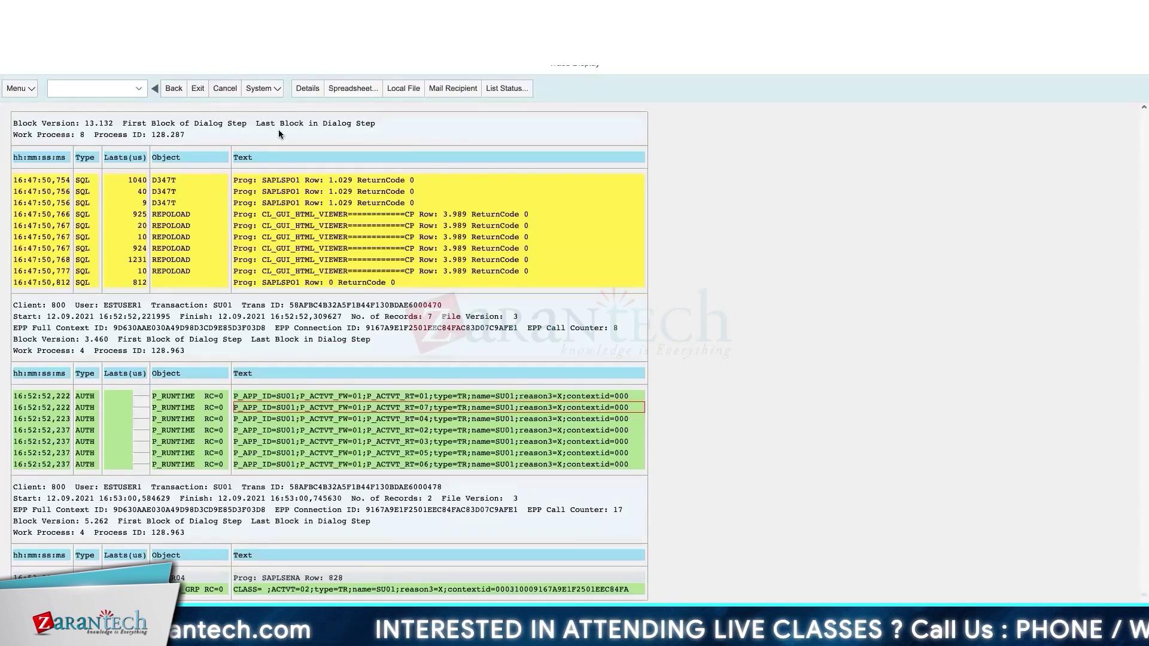
- Return to the initial system trace screen, and switch to the presentation to advance to slide 12
{"action": "left_click", "coordinate": [174, 89]}
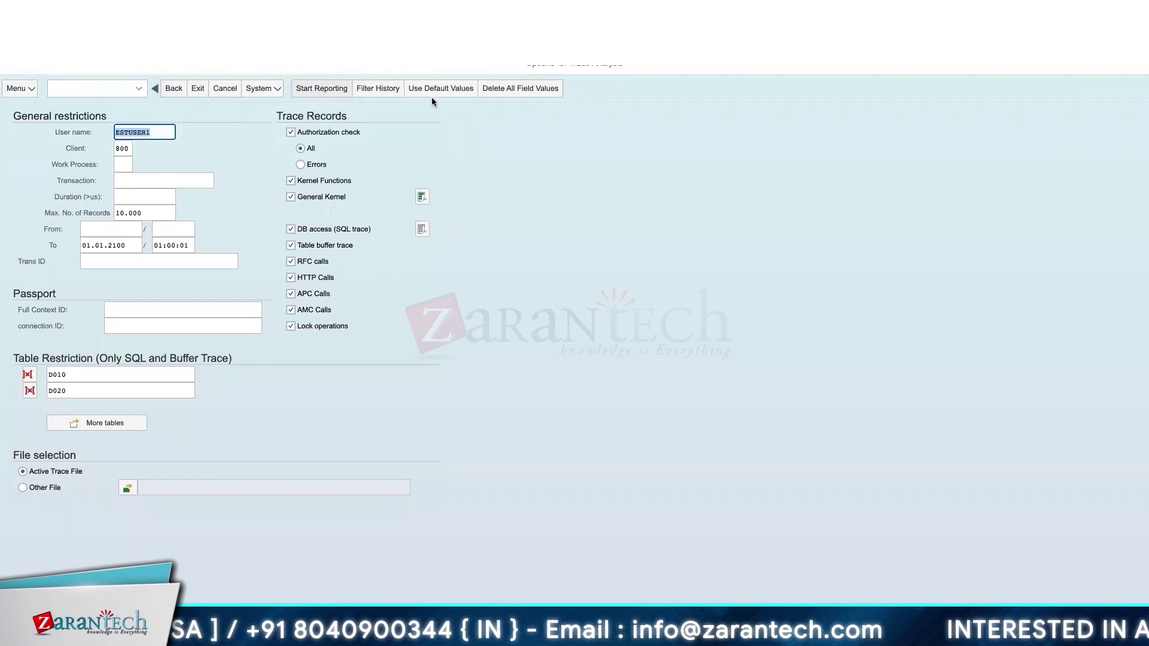
{"action": "left_click", "coordinate": [175, 91]}
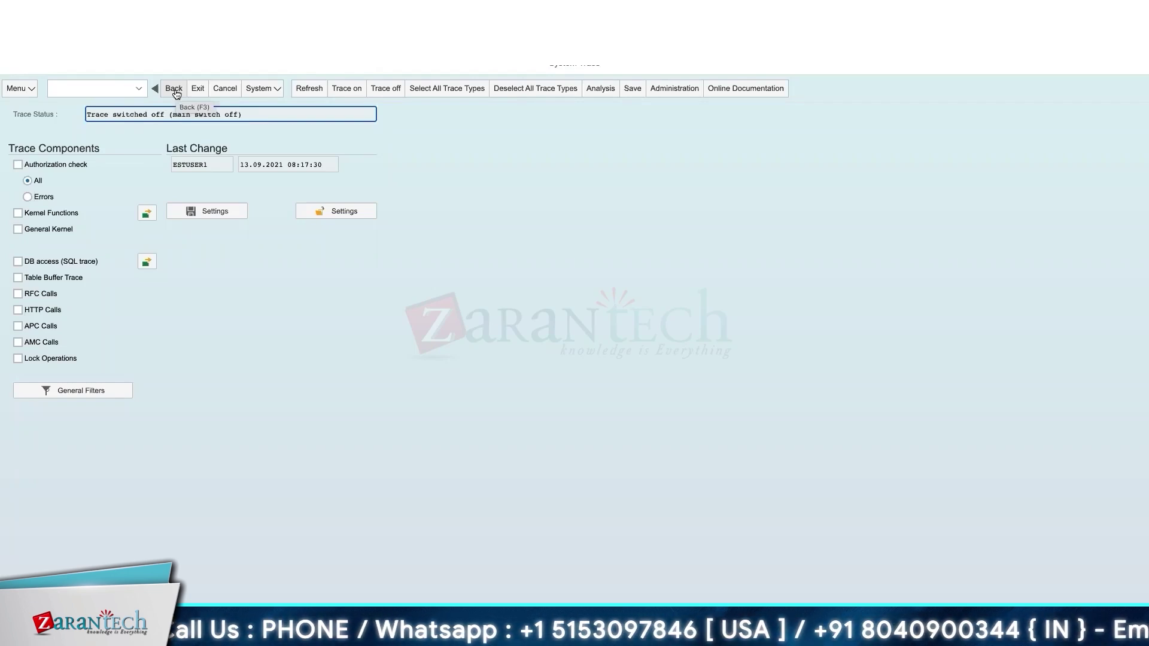
{"action": "key", "text": "ctrl+Tab"}
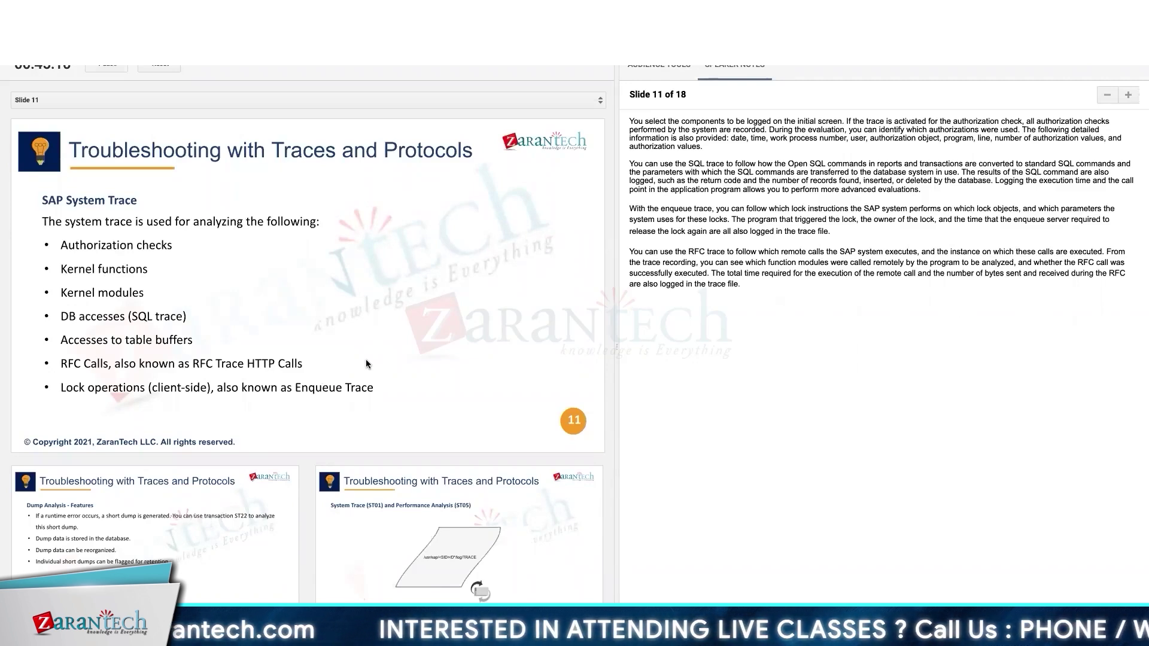
{"action": "key", "text": "Right"}
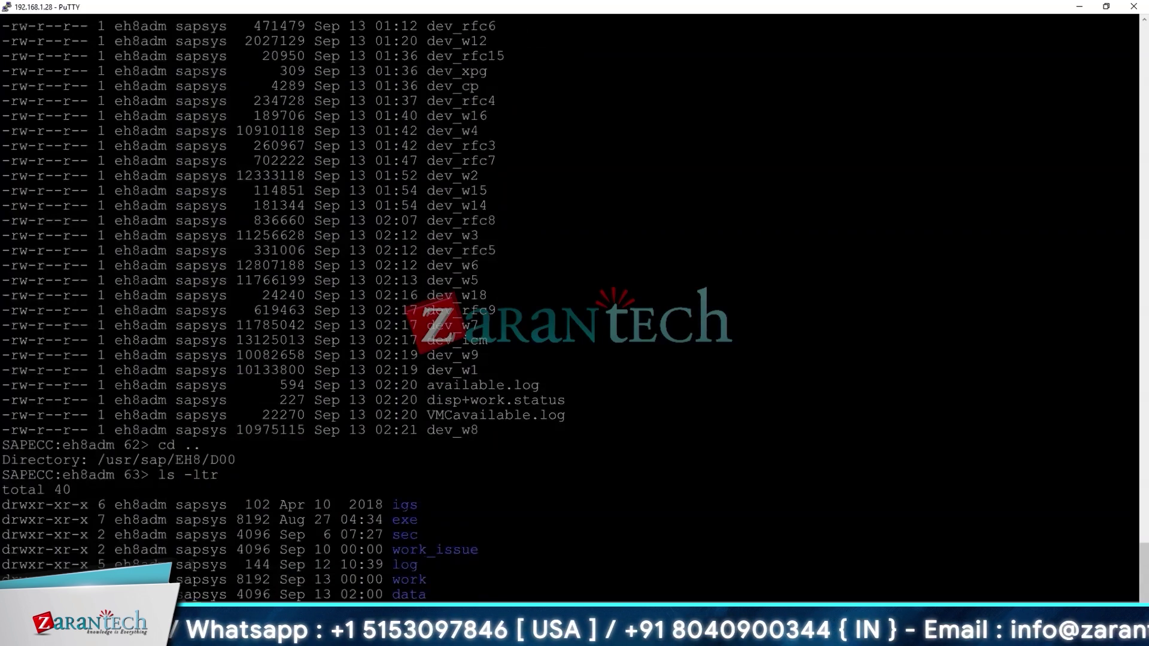
- In the PuTTY session, list the log directory under /usr/sap/EH8/D00 in reverse time order and display the system date
{"action": "key", "text": "Return"}
{"action": "type", "text": "ls -ltr"}
{"action": "key", "text": "Return"}
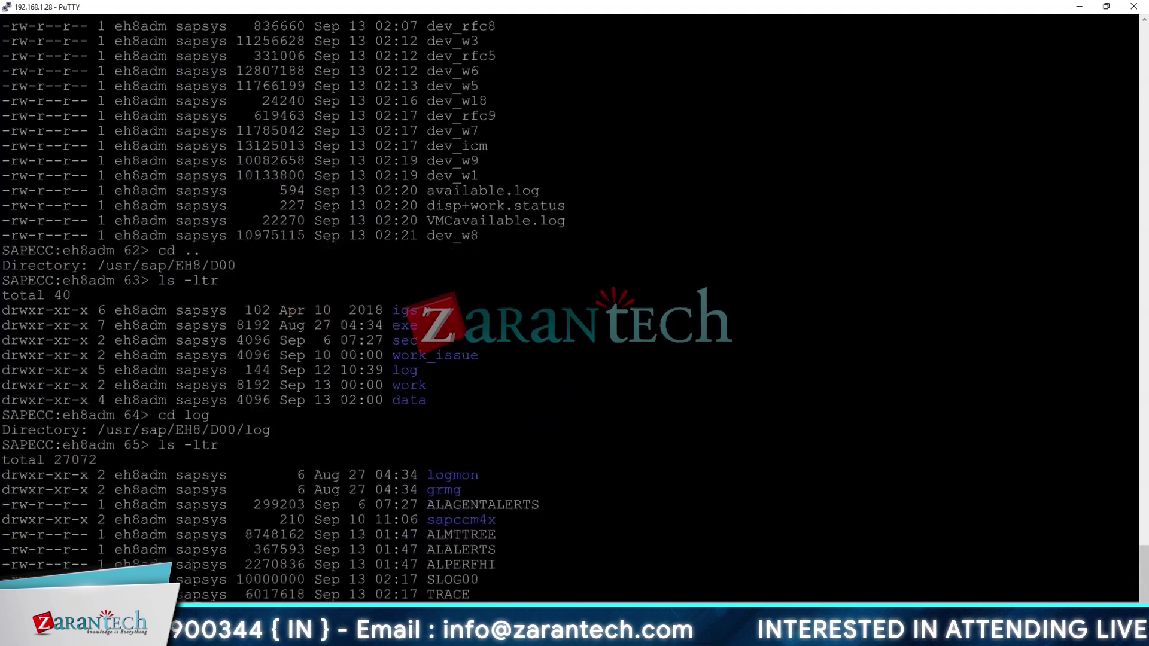
{"action": "type", "text": "date"}
{"action": "key", "text": "Return"}
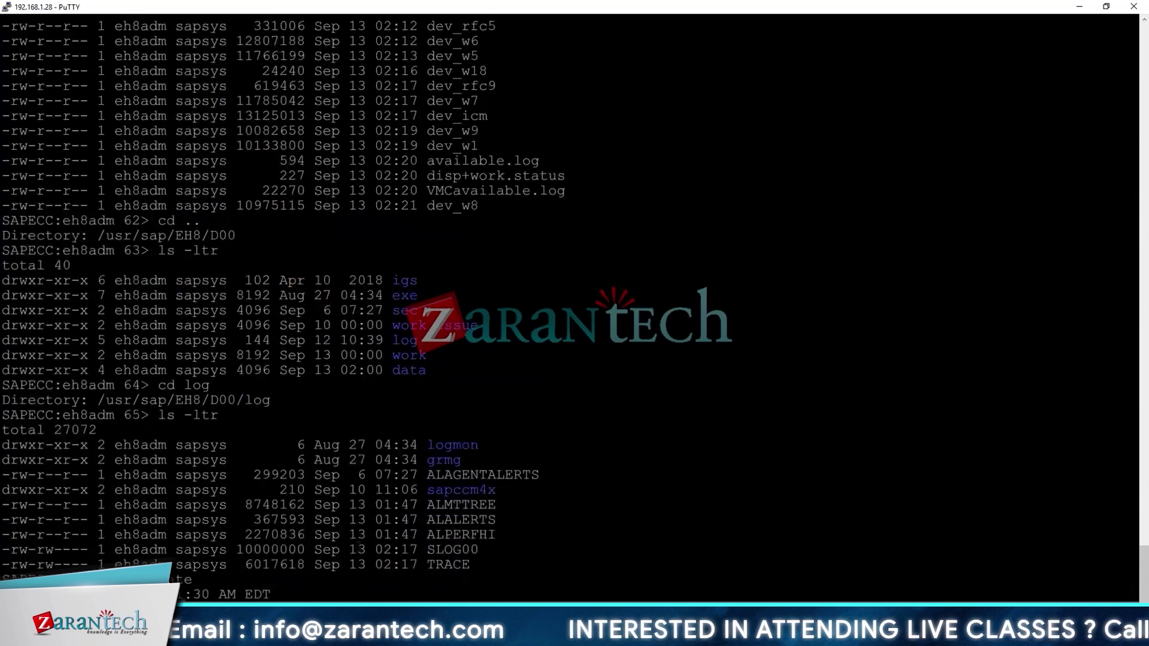
- Highlight the TRACE file entry and its modification time in the log directory listing
{"action": "left_click_drag", "start_coordinate": [366, 564], "coordinate": [463, 564]}
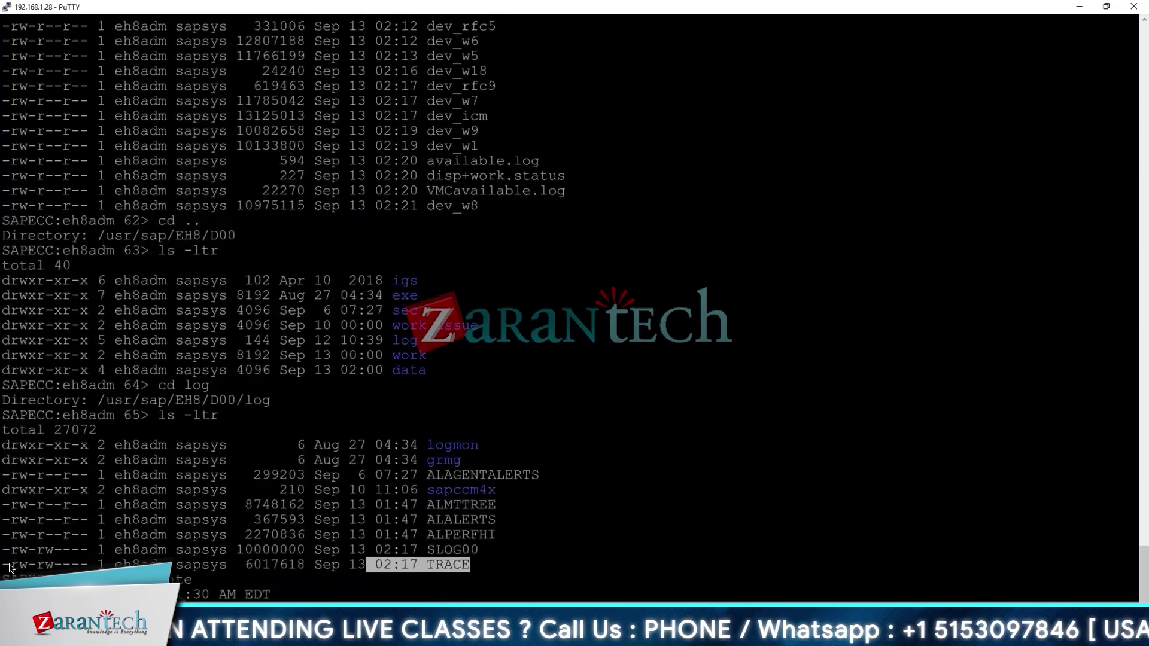
{"action": "left_click_drag", "start_coordinate": [11, 564], "coordinate": [471, 566]}
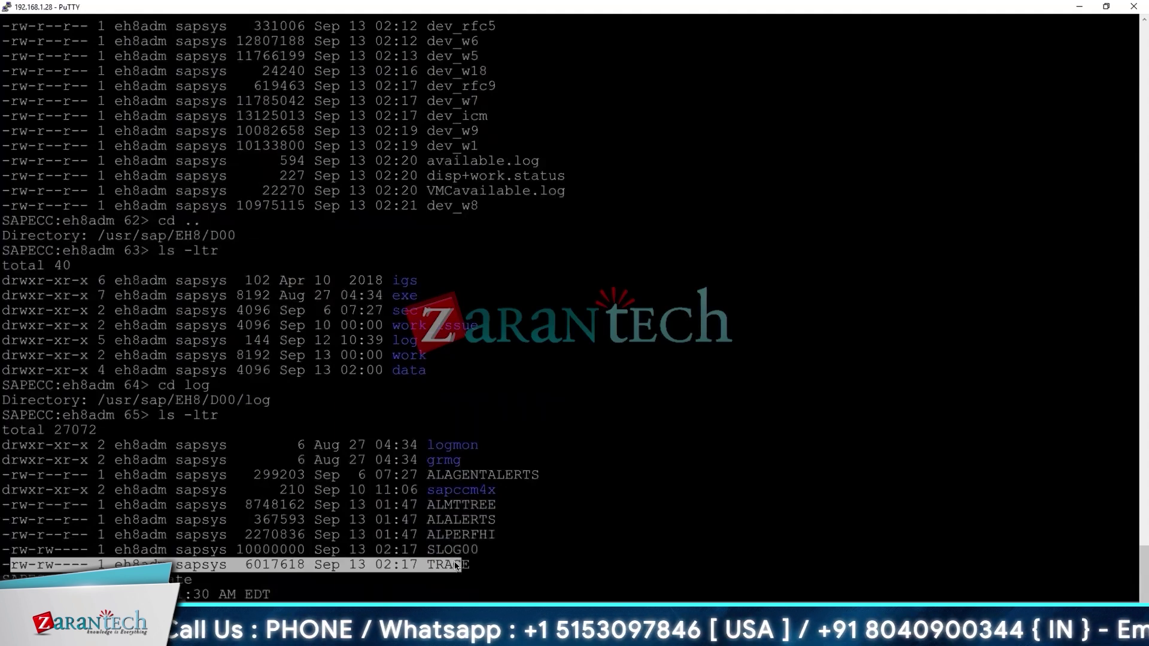
{"action": "left_click_drag", "start_coordinate": [5, 564], "coordinate": [471, 569]}
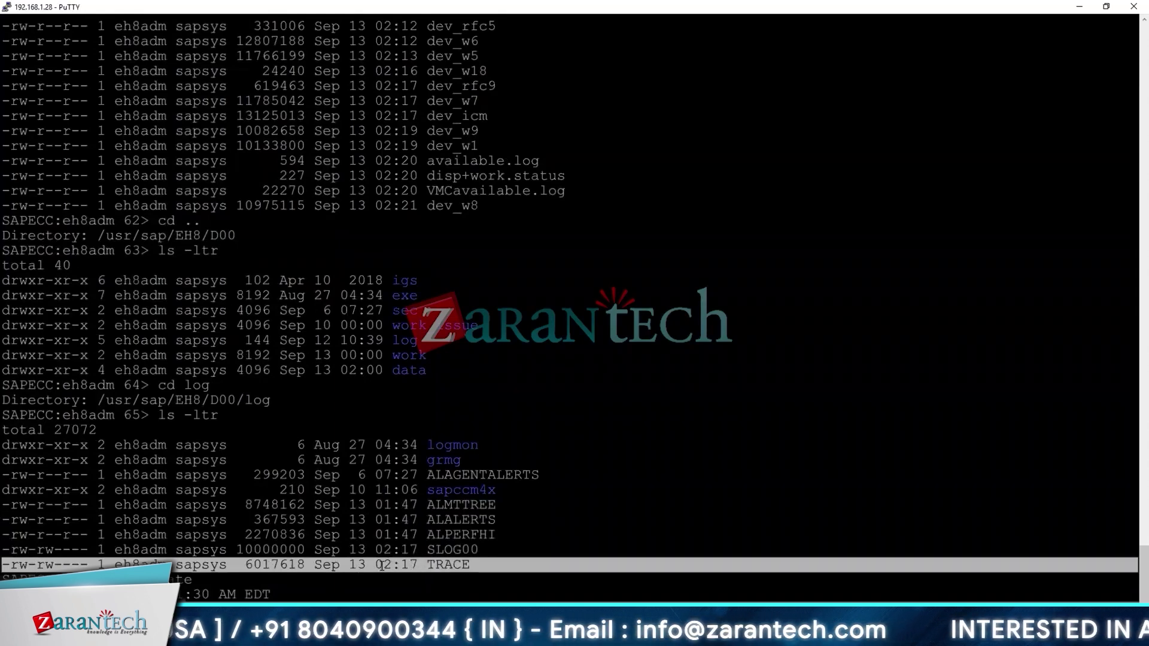
{"action": "left_click_drag", "start_coordinate": [375, 565], "coordinate": [413, 565]}
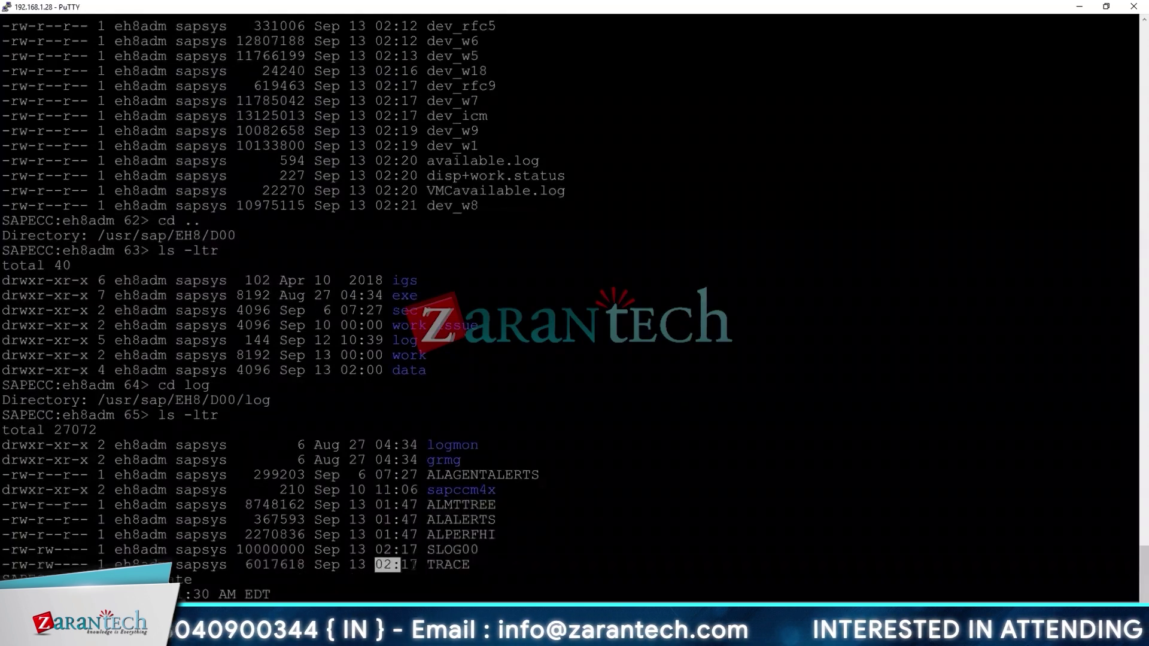
{"action": "left_click", "coordinate": [308, 597]}
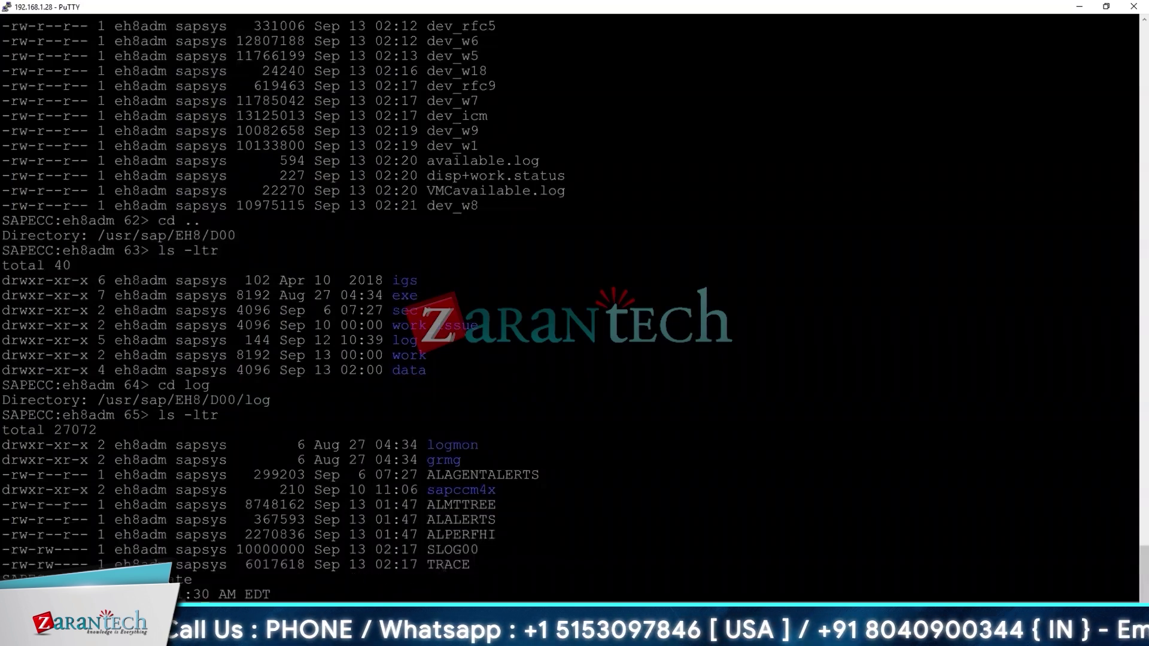
{"action": "double_click", "coordinate": [446, 565]}
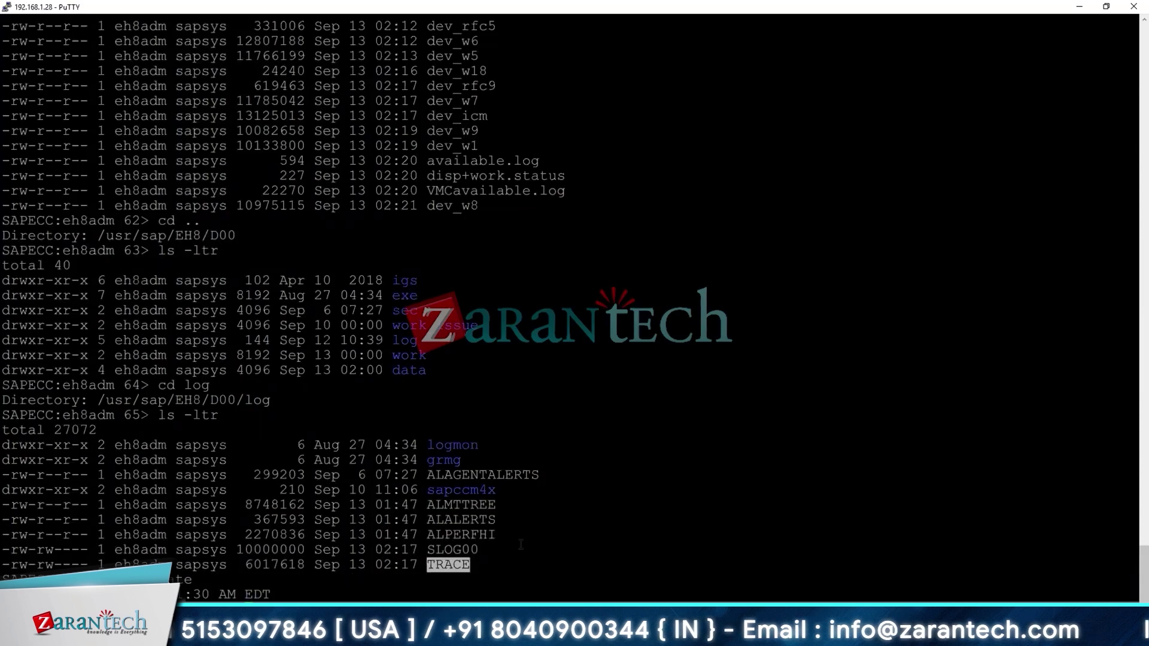
- Page through the raw contents of the TRACE file and review its recorded SQL statements
{"action": "key", "text": "Return"}
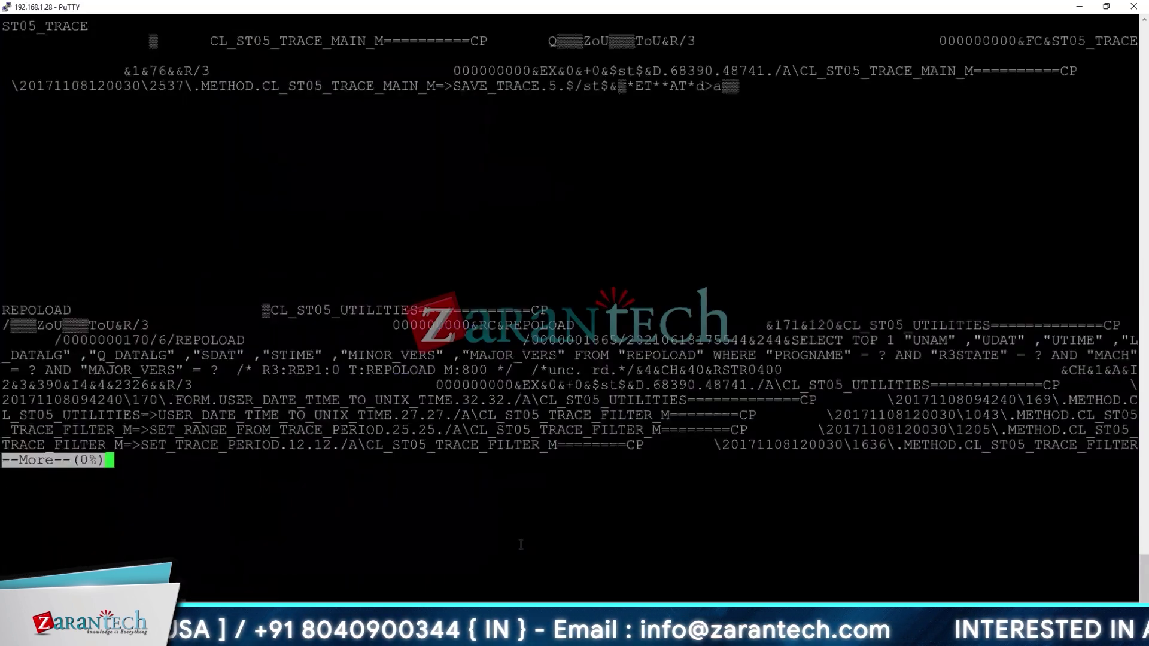
{"action": "key", "text": "space"}
{"action": "key", "text": "space"}
{"action": "key", "text": "space"}
{"action": "key", "text": "space"}
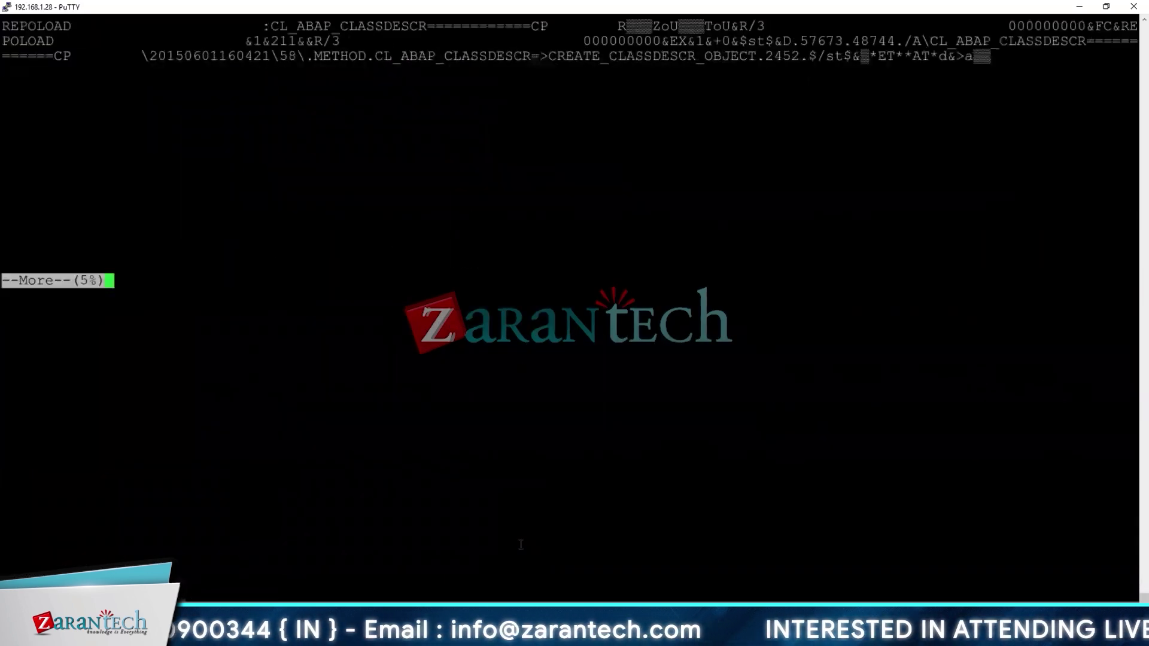
{"action": "key", "text": "space"}
{"action": "scroll", "coordinate": [492, 519], "scroll_direction": "up", "scroll_amount": 1}
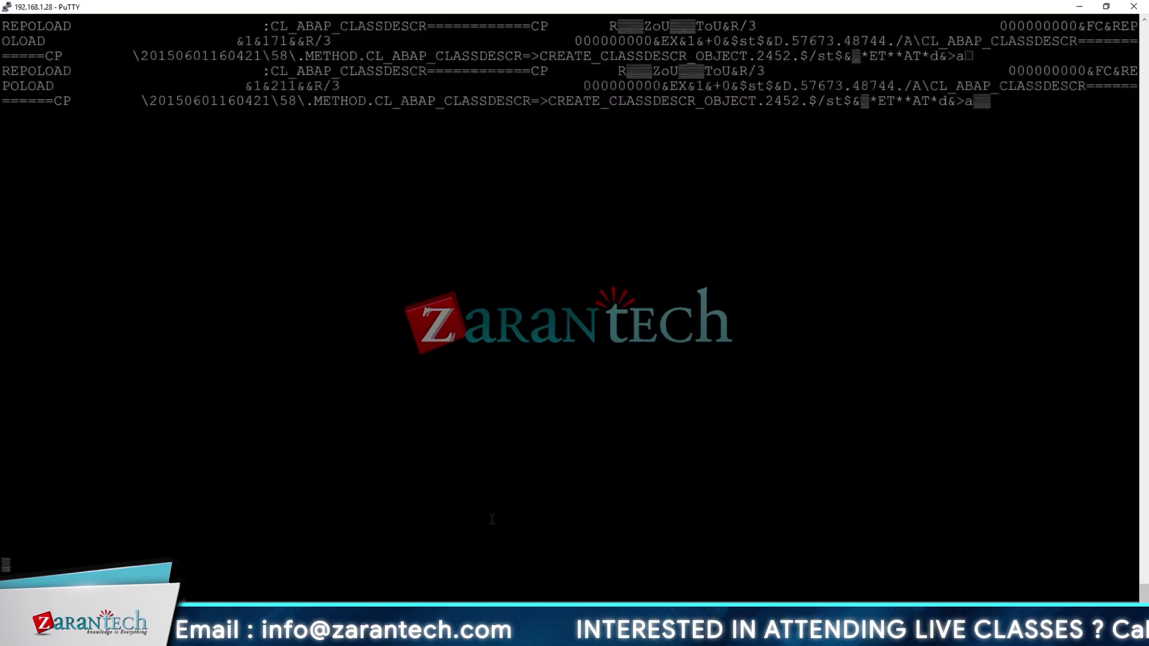
{"action": "scroll", "coordinate": [492, 520], "scroll_direction": "up", "scroll_amount": 5}
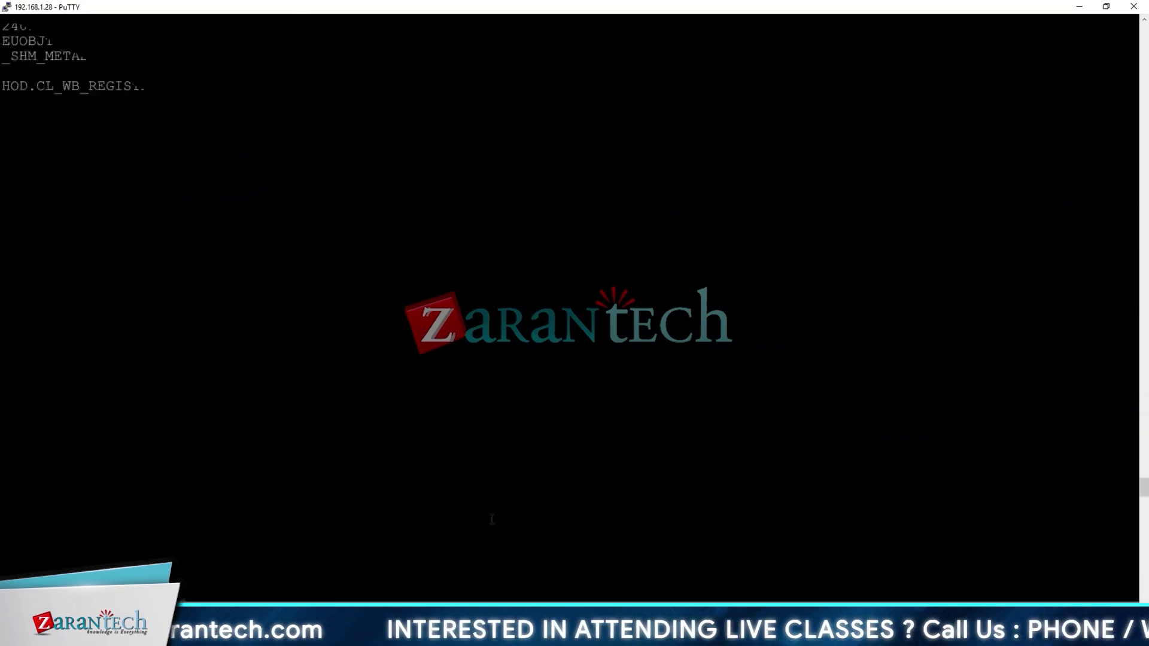
{"action": "scroll", "coordinate": [492, 519], "scroll_direction": "up", "scroll_amount": 5}
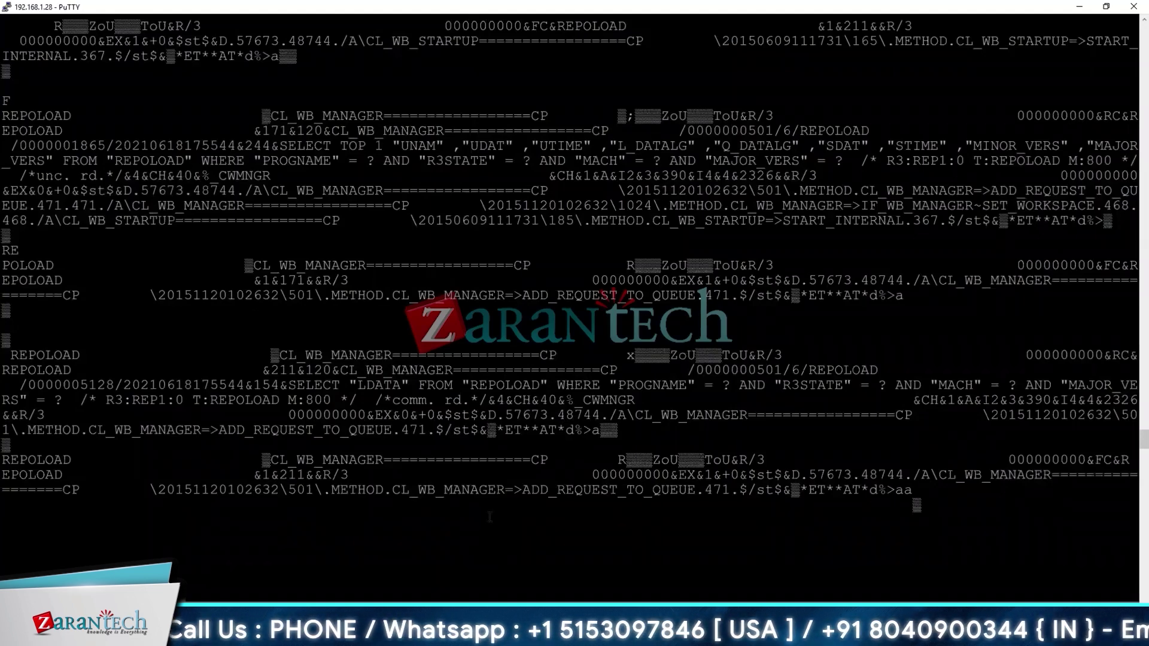
{"action": "scroll", "coordinate": [489, 517], "scroll_direction": "up", "scroll_amount": 7}
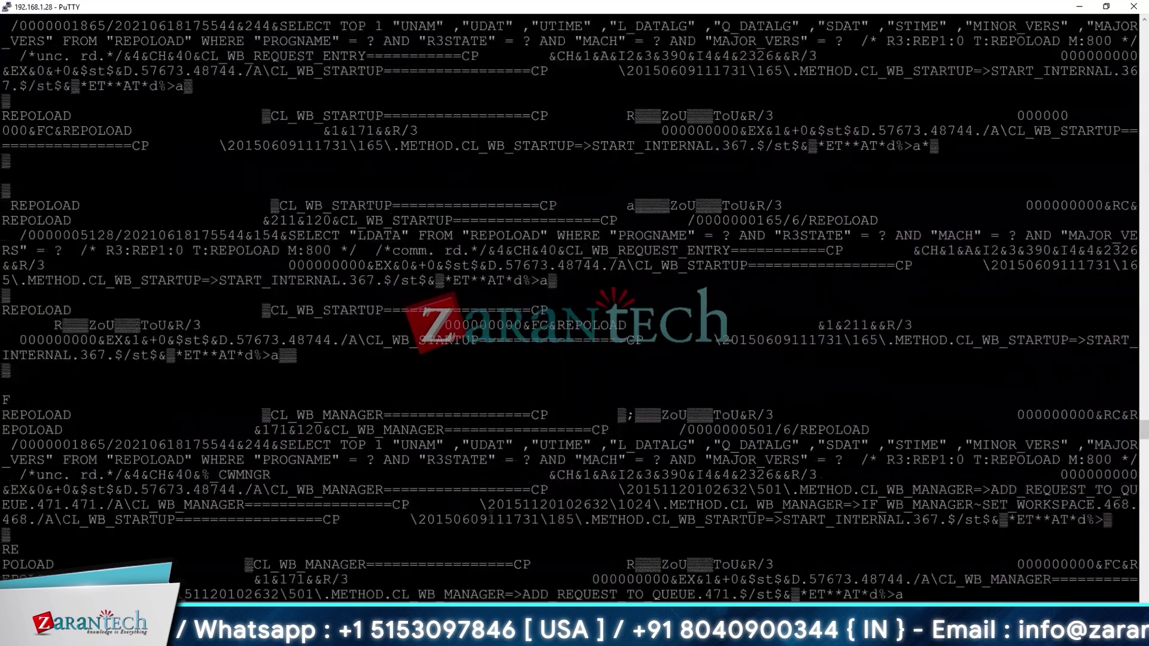
{"action": "scroll", "coordinate": [490, 517], "scroll_direction": "up", "scroll_amount": 7}
{"action": "scroll", "coordinate": [490, 515], "scroll_direction": "up", "scroll_amount": 12}
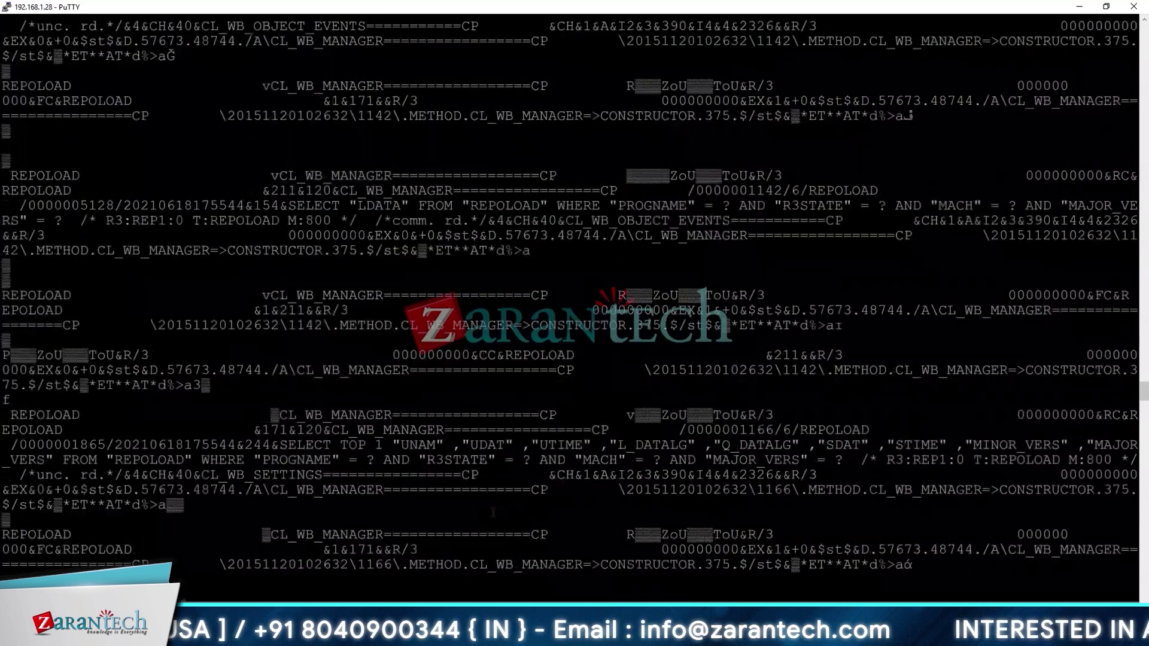
{"action": "scroll", "coordinate": [493, 512], "scroll_direction": "up", "scroll_amount": 6}
{"action": "scroll", "coordinate": [493, 513], "scroll_direction": "down", "scroll_amount": 6}
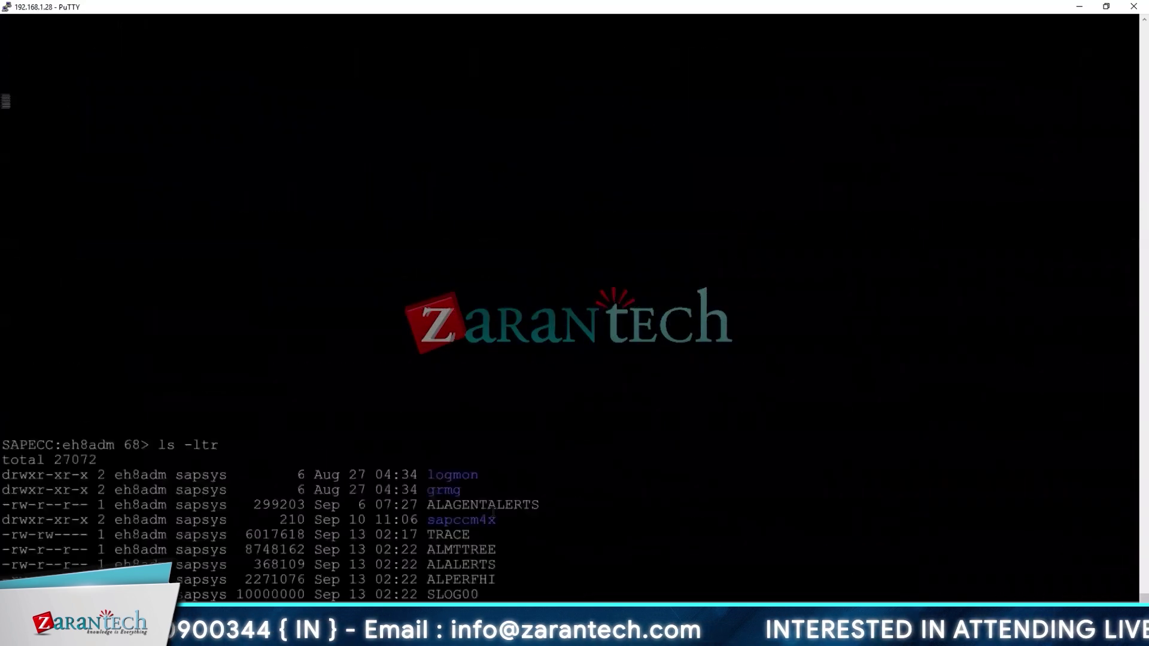
- Highlight the TRACE file in the new directory listing, and return to the presentation to advance to the Performance Trace slide
{"action": "scroll", "coordinate": [493, 511], "scroll_direction": "down", "scroll_amount": 1}
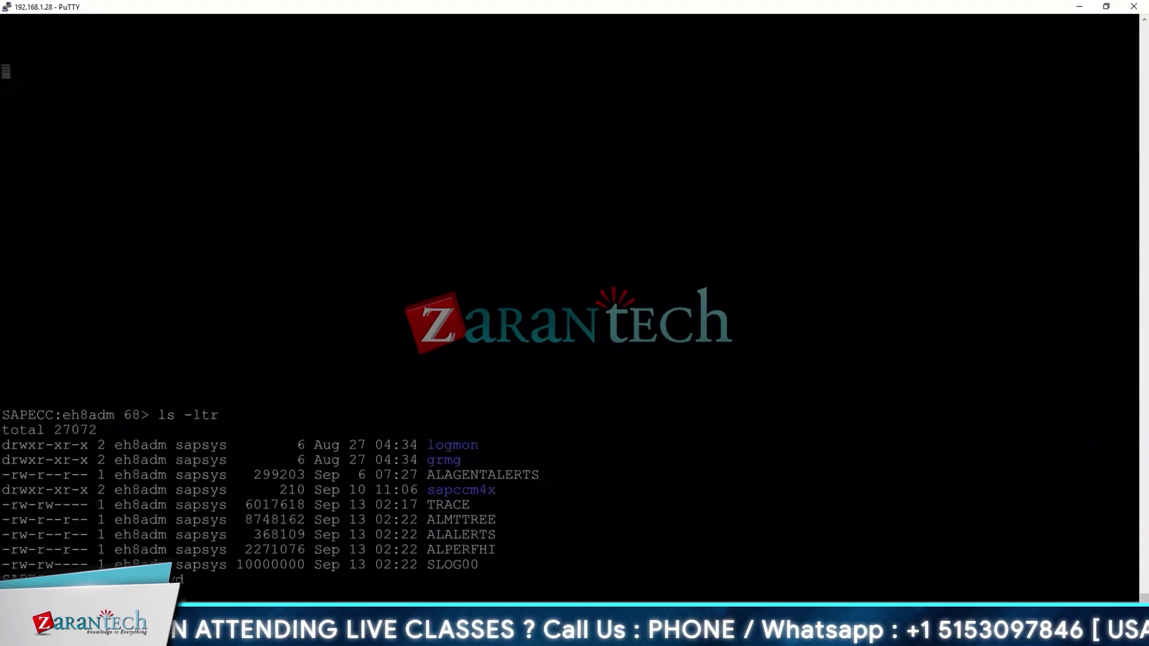
{"action": "double_click", "coordinate": [455, 505]}
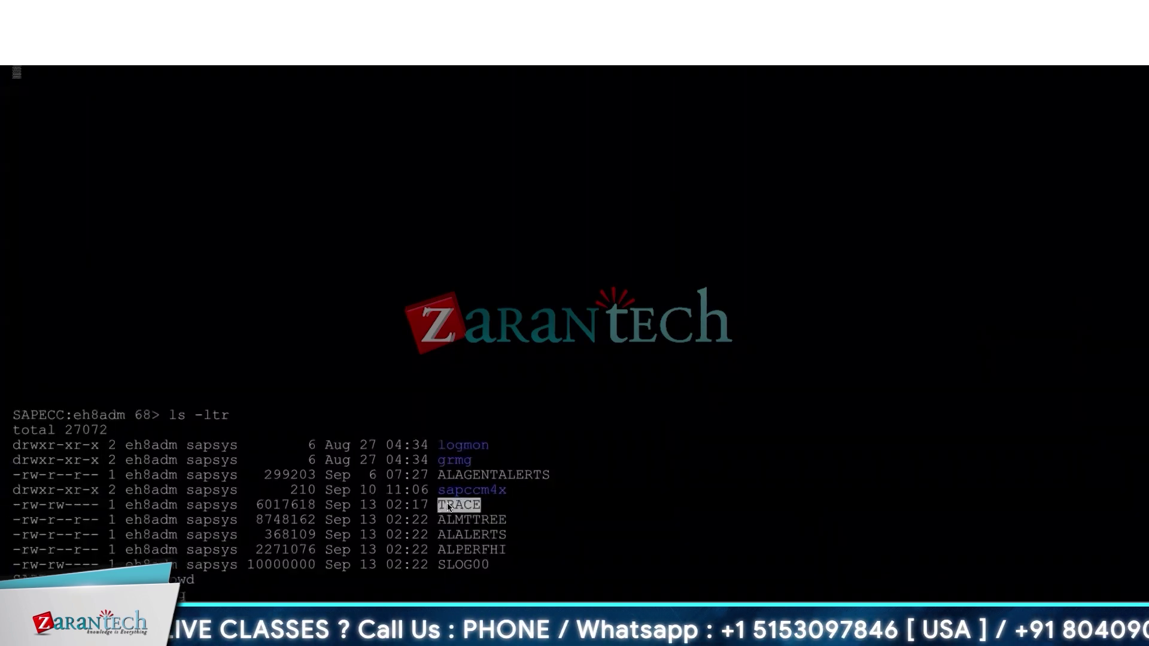
{"action": "key", "text": "ctrl+Left"}
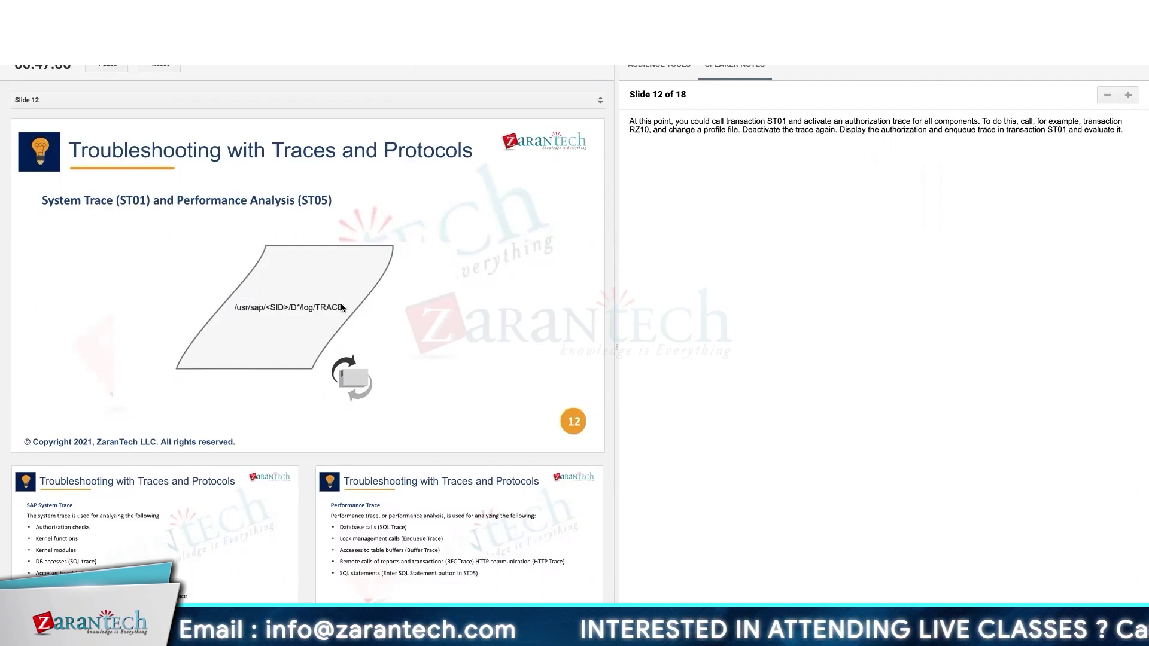
{"action": "key", "text": "Right"}
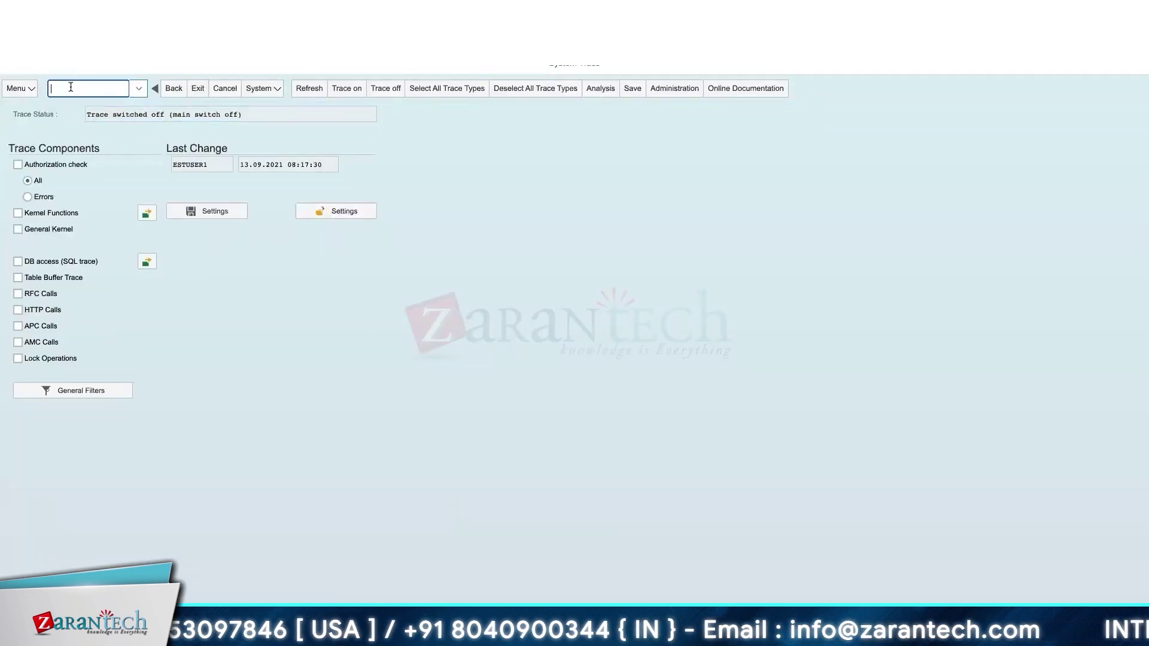
- Open the performance trace transaction ST05 in SAP and switch Progress Display on
{"action": "type", "text": "/nst04"}
{"action": "key", "text": "Return"}
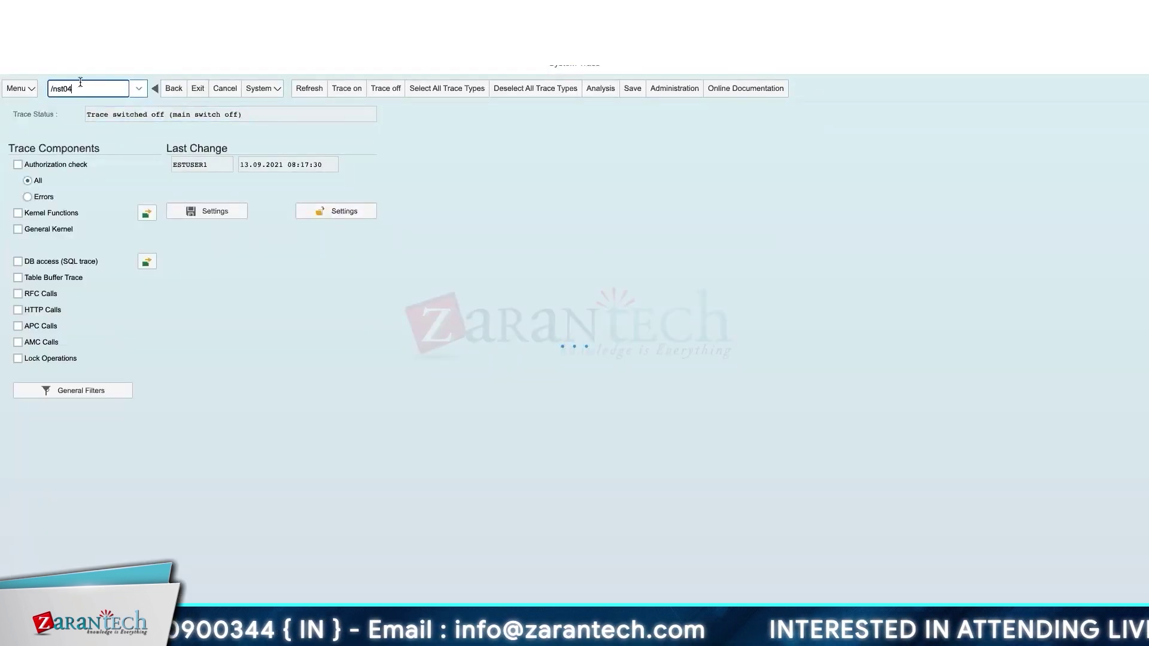
{"action": "type", "text": "/nst05"}
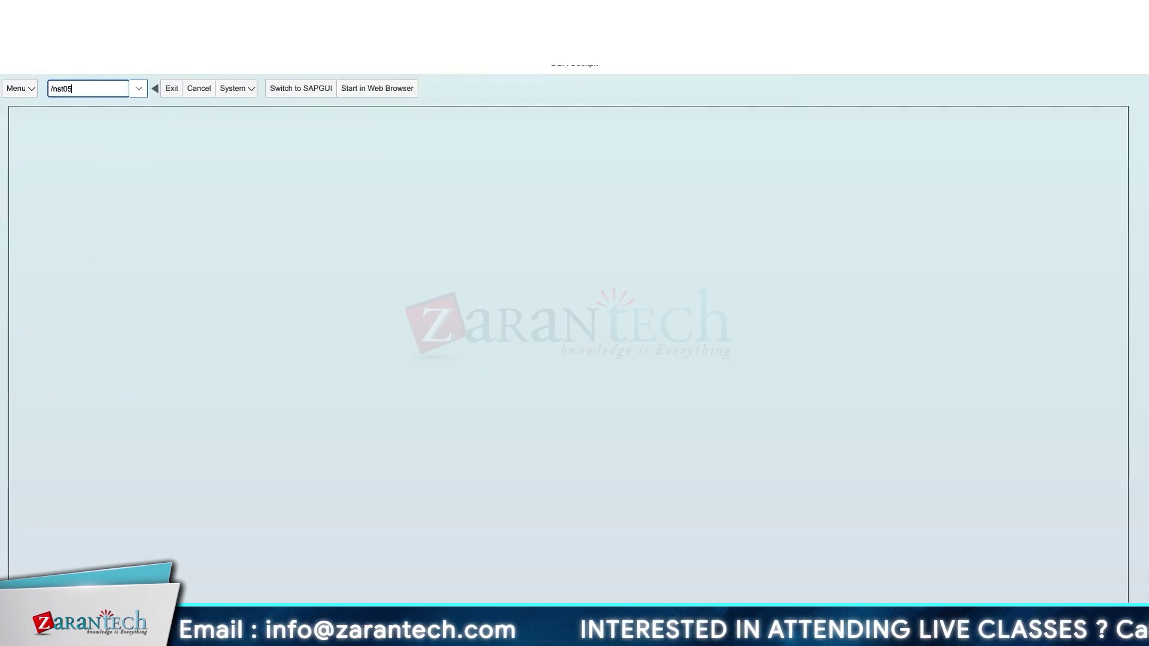
{"action": "key", "text": "Return"}
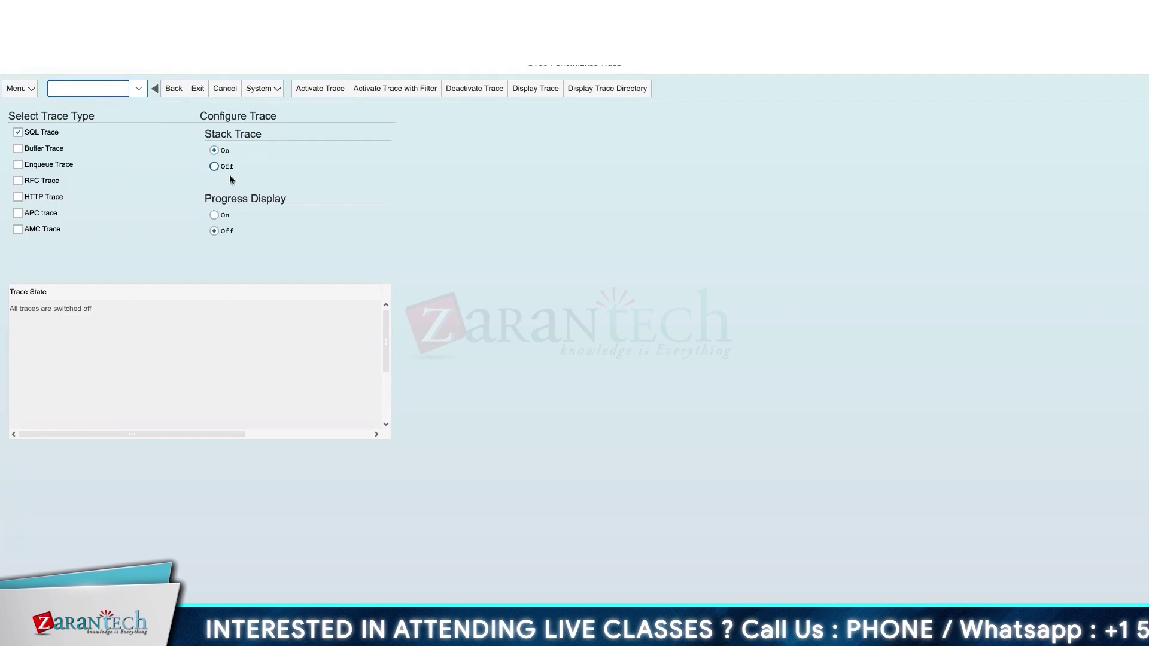
{"action": "left_click", "coordinate": [214, 216]}
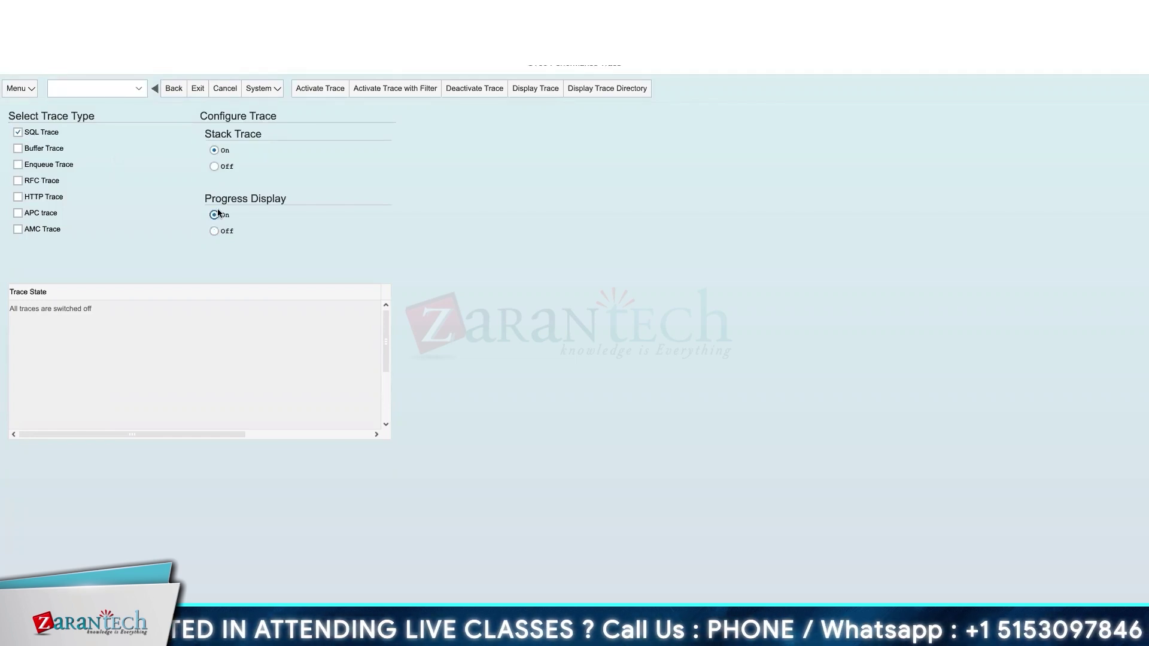
- Activate the SQL trace, request the trace display and dismiss the Trace Display prompt
{"action": "left_click", "coordinate": [308, 89]}
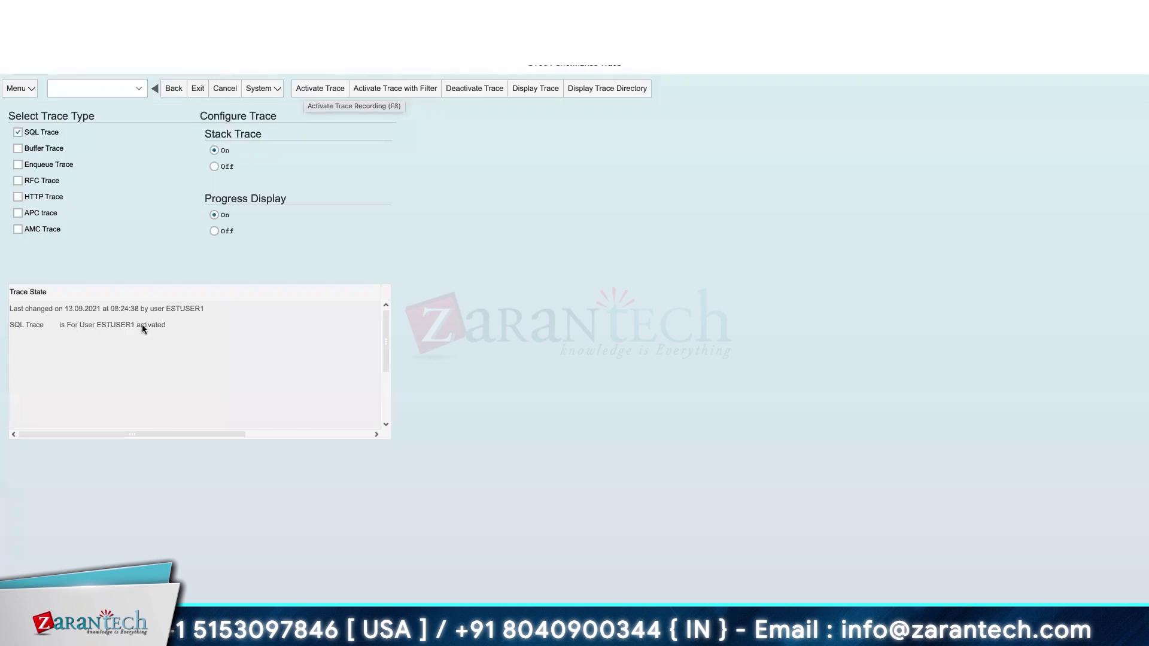
{"action": "left_click", "coordinate": [541, 88]}
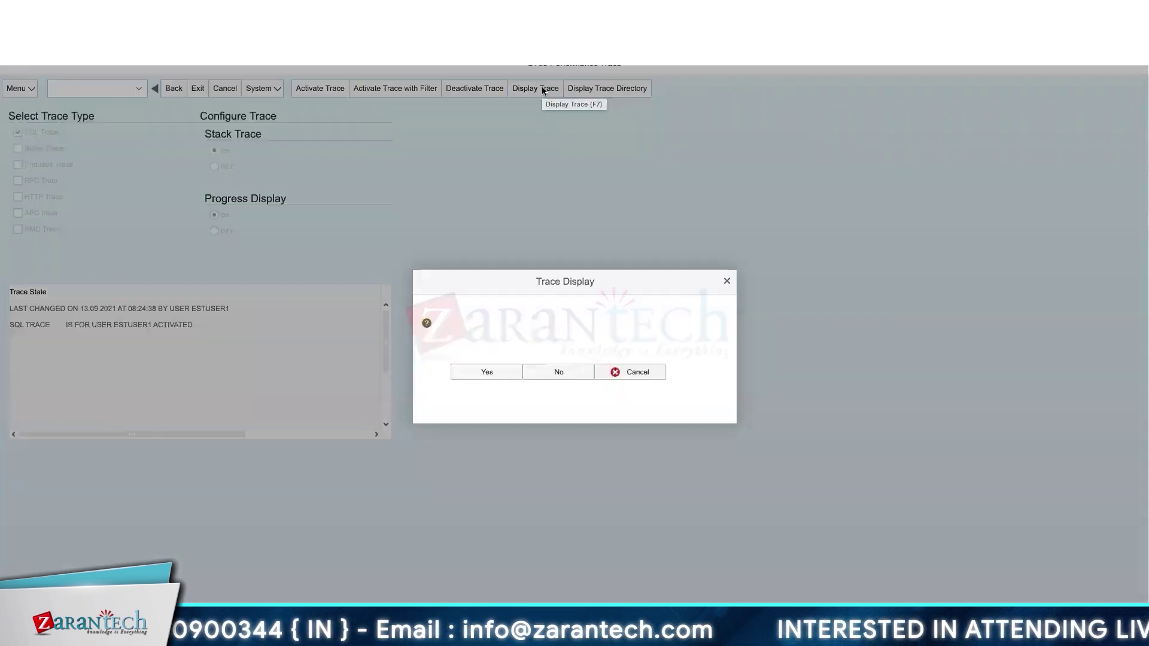
{"action": "left_click", "coordinate": [726, 281]}
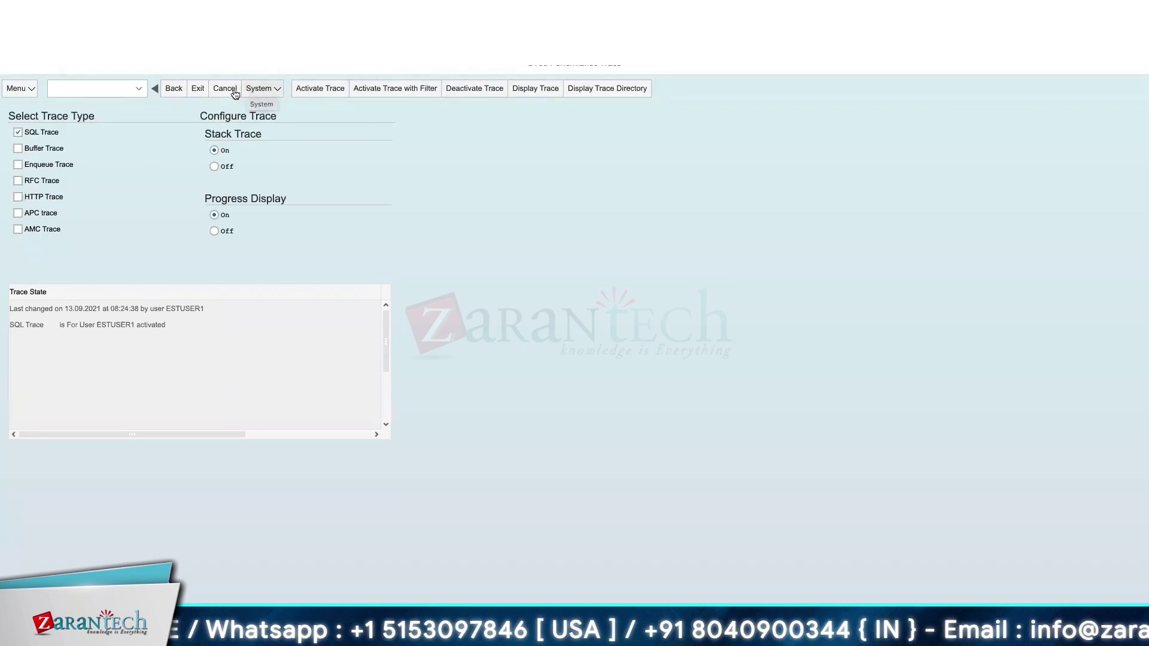
- Open transaction SE38 and execute the program rstptest while the SQL trace is recording
{"action": "left_click", "coordinate": [79, 87]}
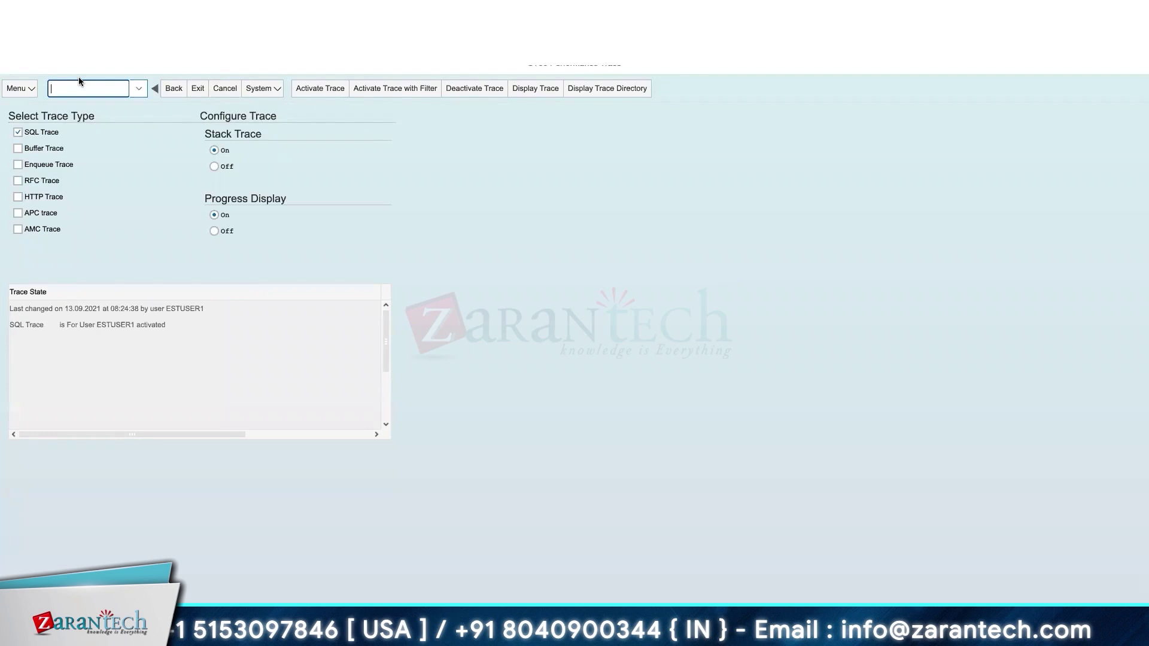
{"action": "type", "text": "/nse"}
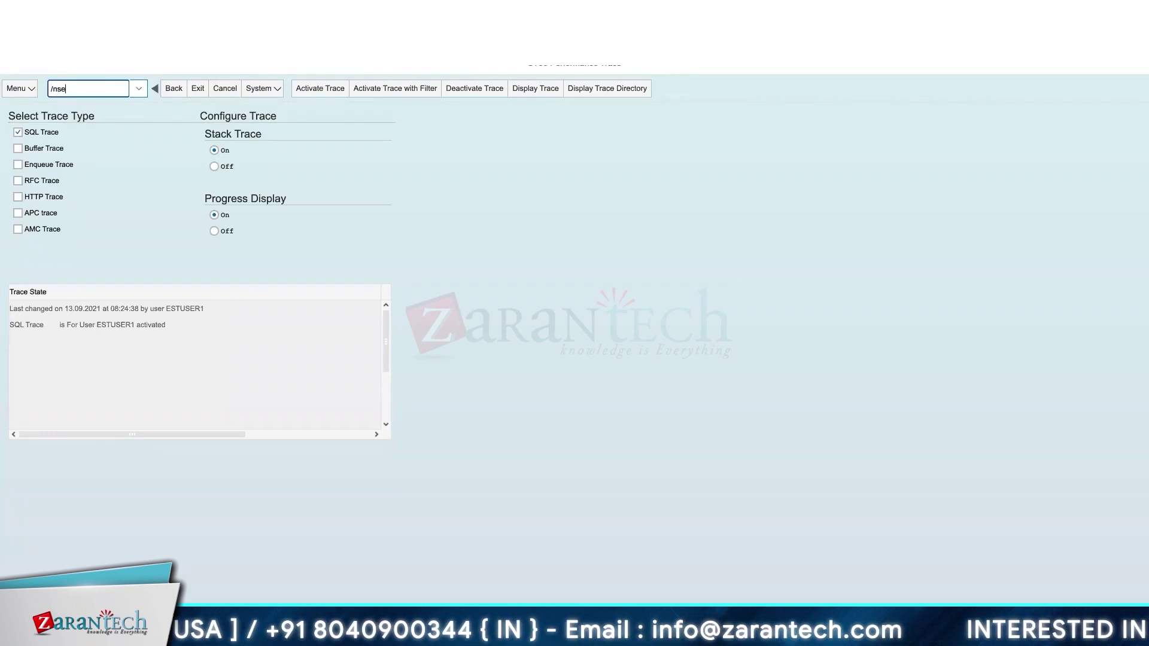
{"action": "type", "text": "38"}
{"action": "key", "text": "Return"}
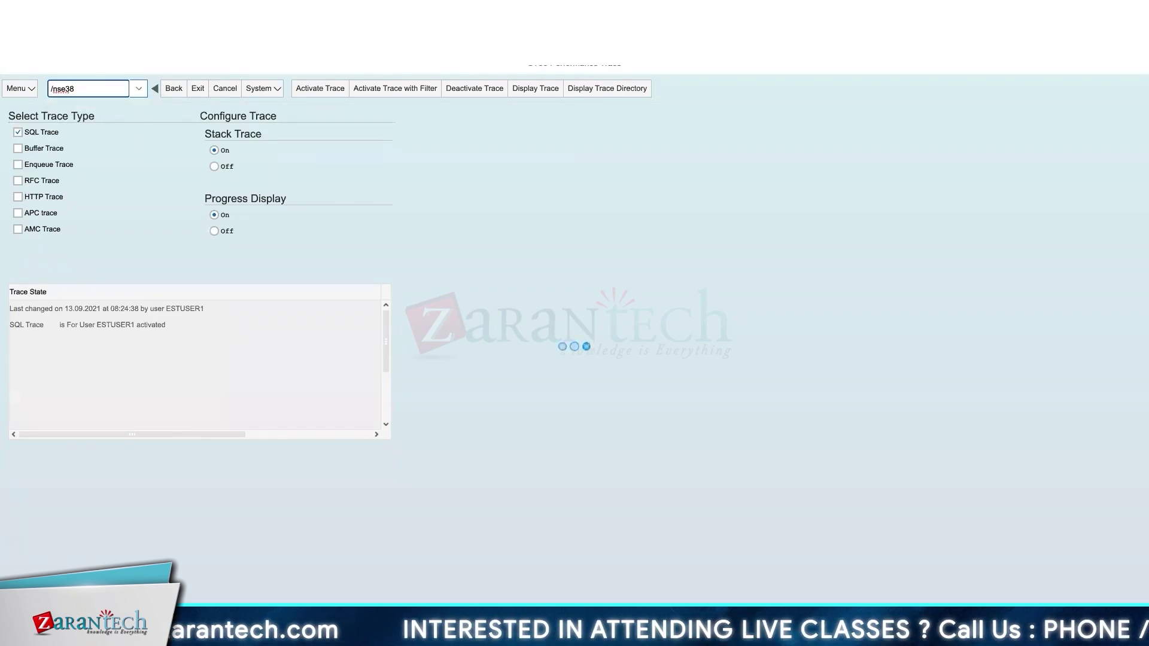
{"action": "type", "text": "rstptest"}
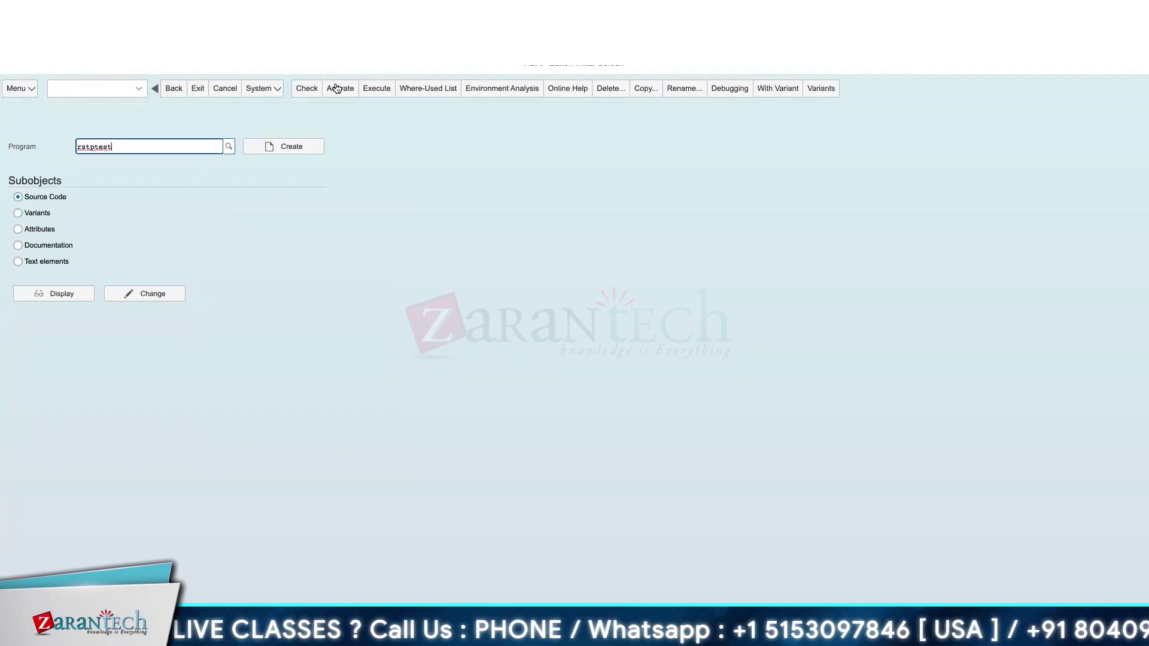
{"action": "left_click", "coordinate": [377, 90]}
{"action": "left_click", "coordinate": [715, 510]}
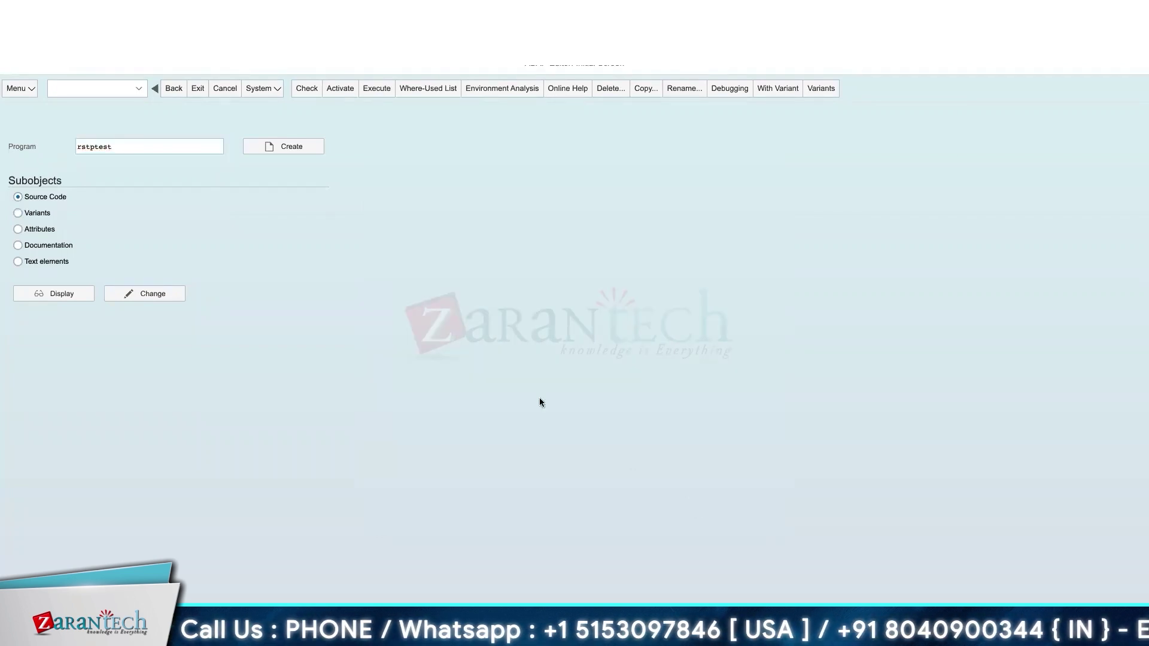
- Leave the runtime error page by reopening the ABAP Editor with transaction SE38
{"action": "left_click", "coordinate": [105, 89]}
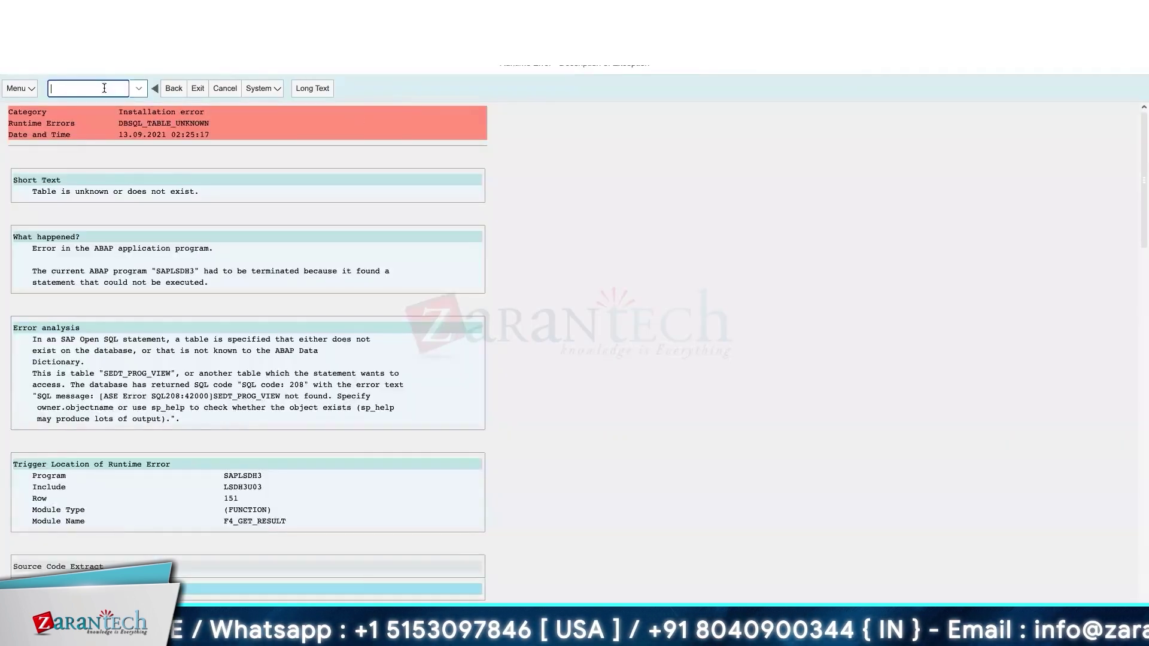
{"action": "type", "text": "/b"}
{"action": "type", "text": "nse"}
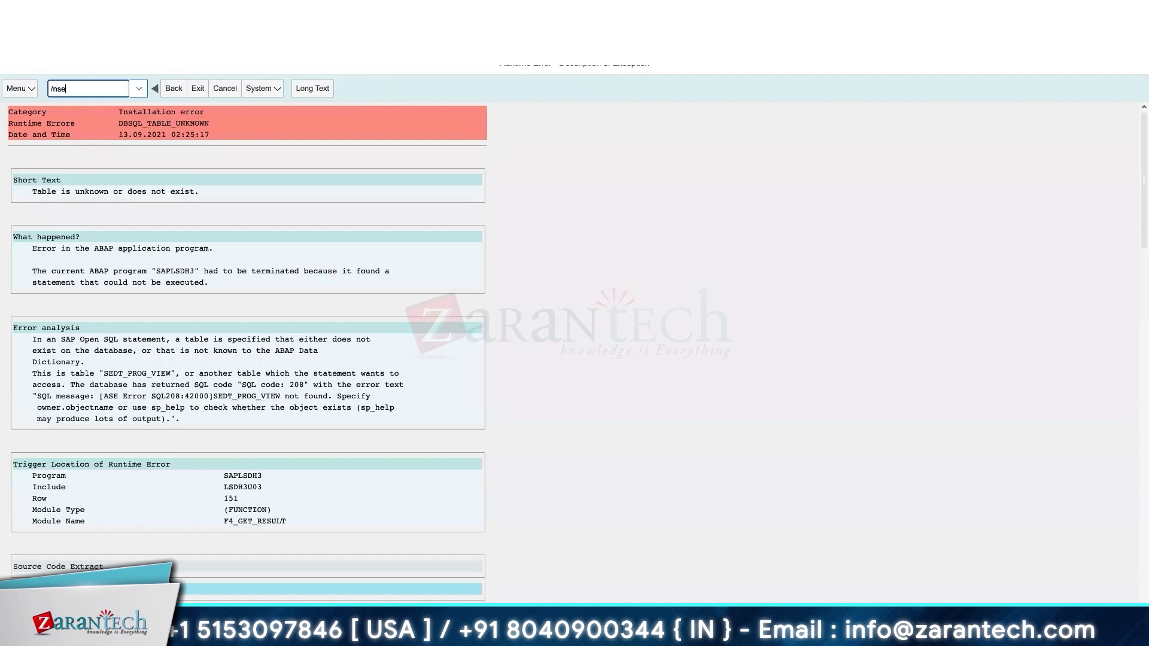
{"action": "type", "text": "38"}
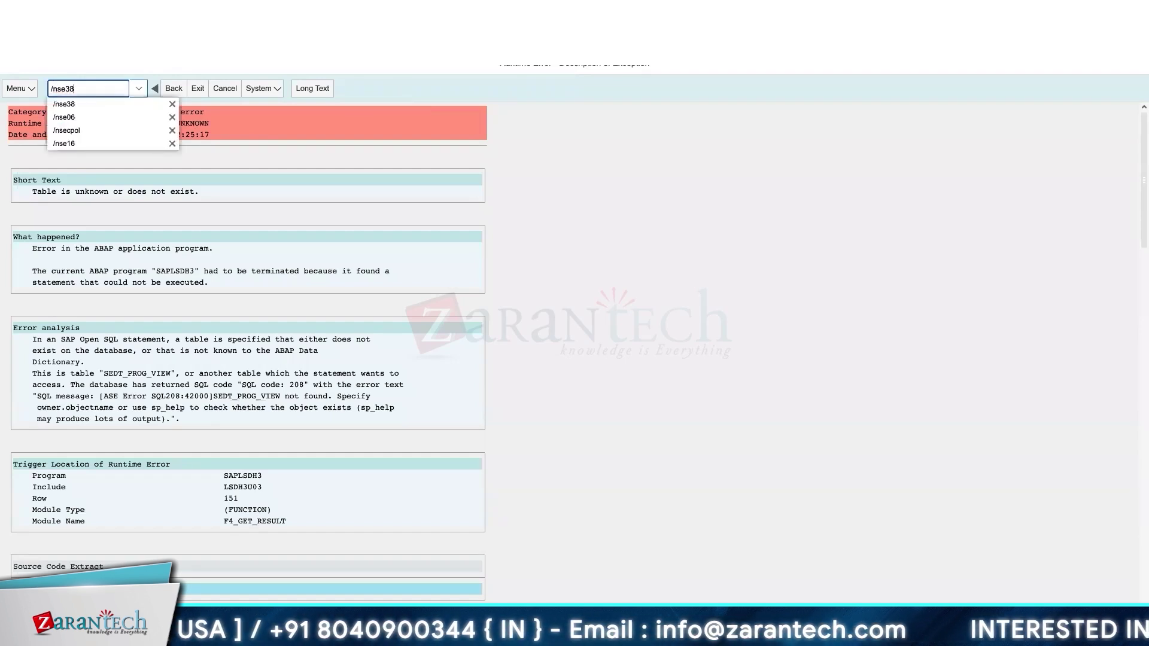
{"action": "key", "text": "Return"}
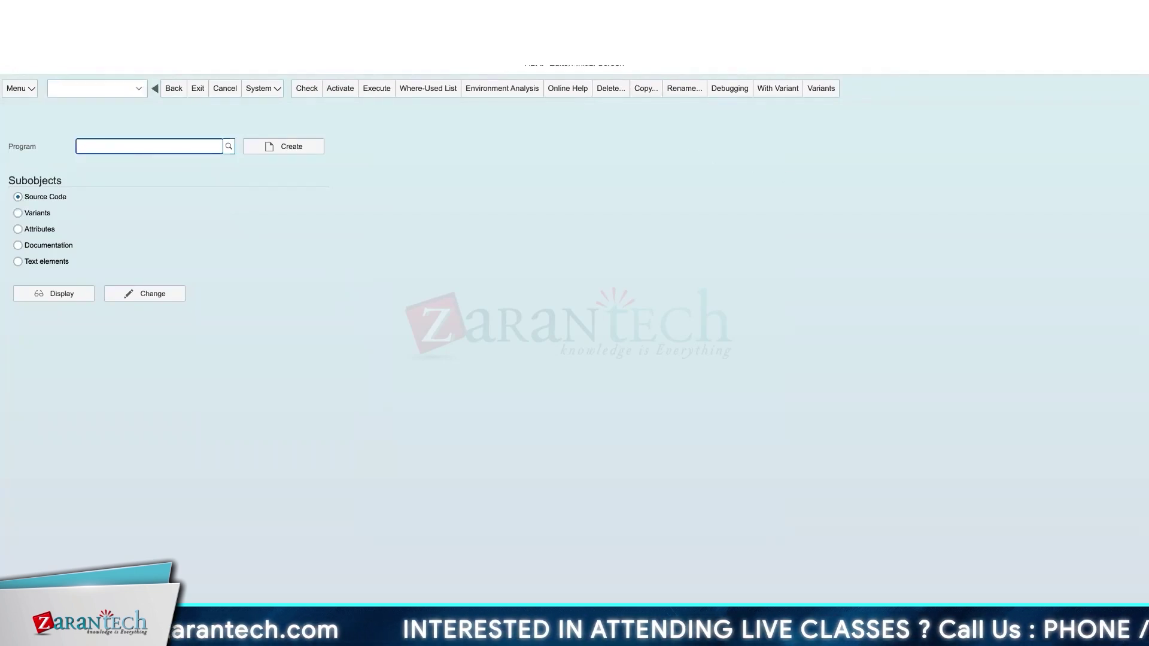
- Return to transaction ST05 and deactivate the running SQL trace
{"action": "left_click", "coordinate": [94, 90]}
{"action": "type", "text": "/nst0"}
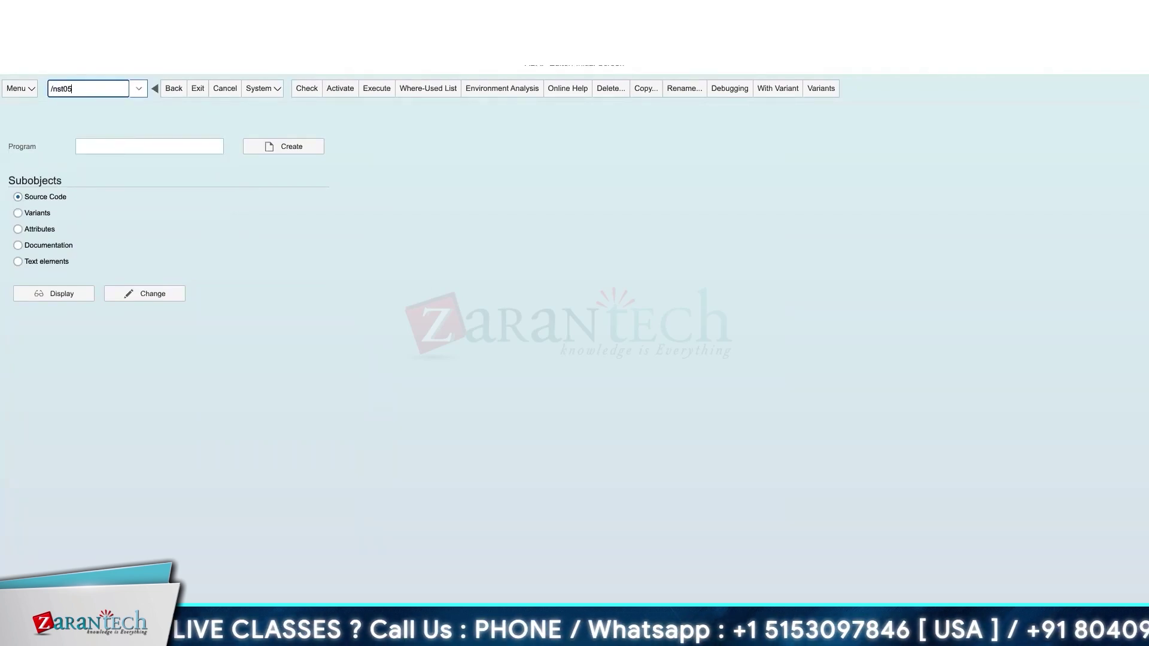
{"action": "type", "text": "5"}
{"action": "key", "text": "Return"}
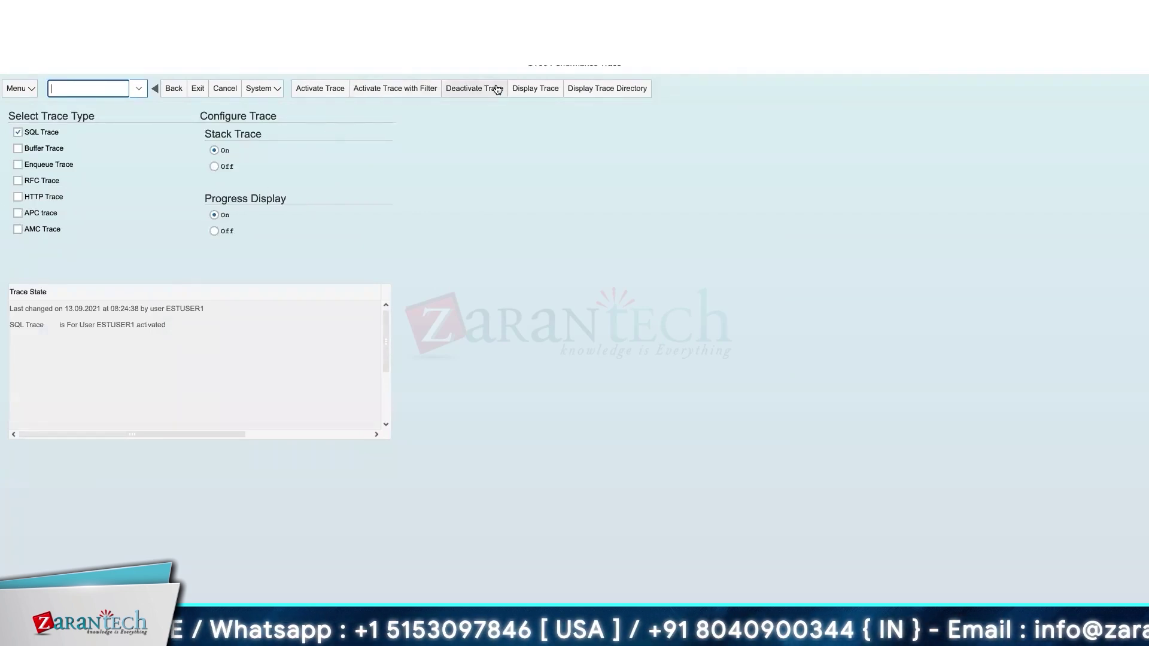
{"action": "left_click", "coordinate": [445, 90]}
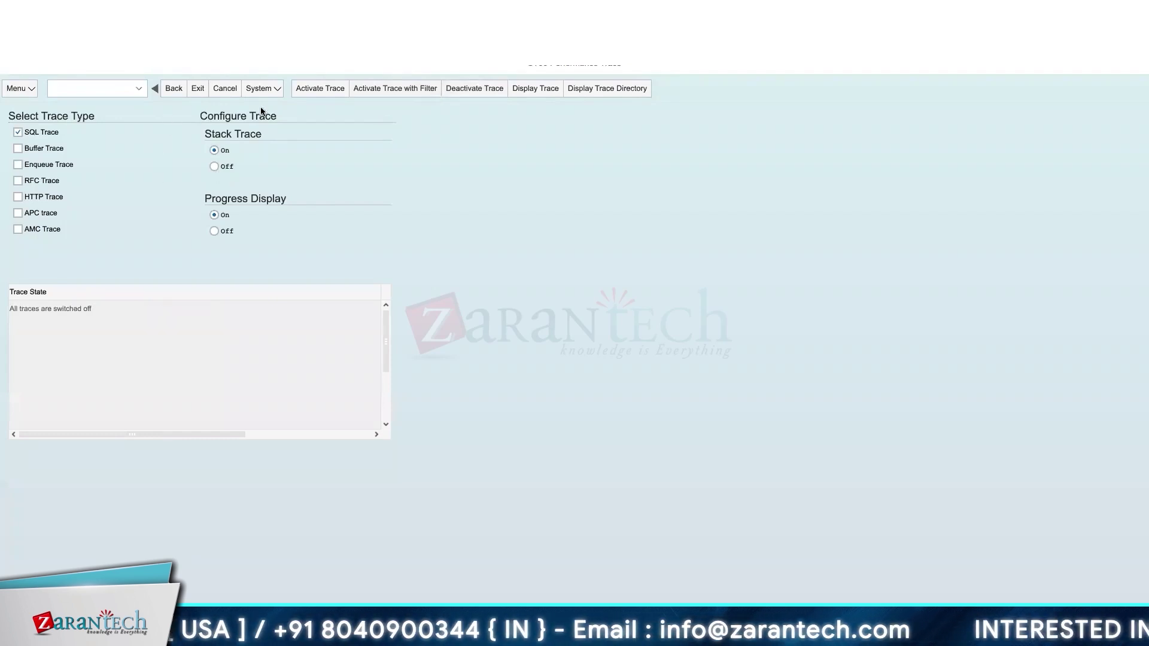
- Display the trace overview for the recorded SQL trace and review its database access statistics
{"action": "left_click", "coordinate": [525, 89]}
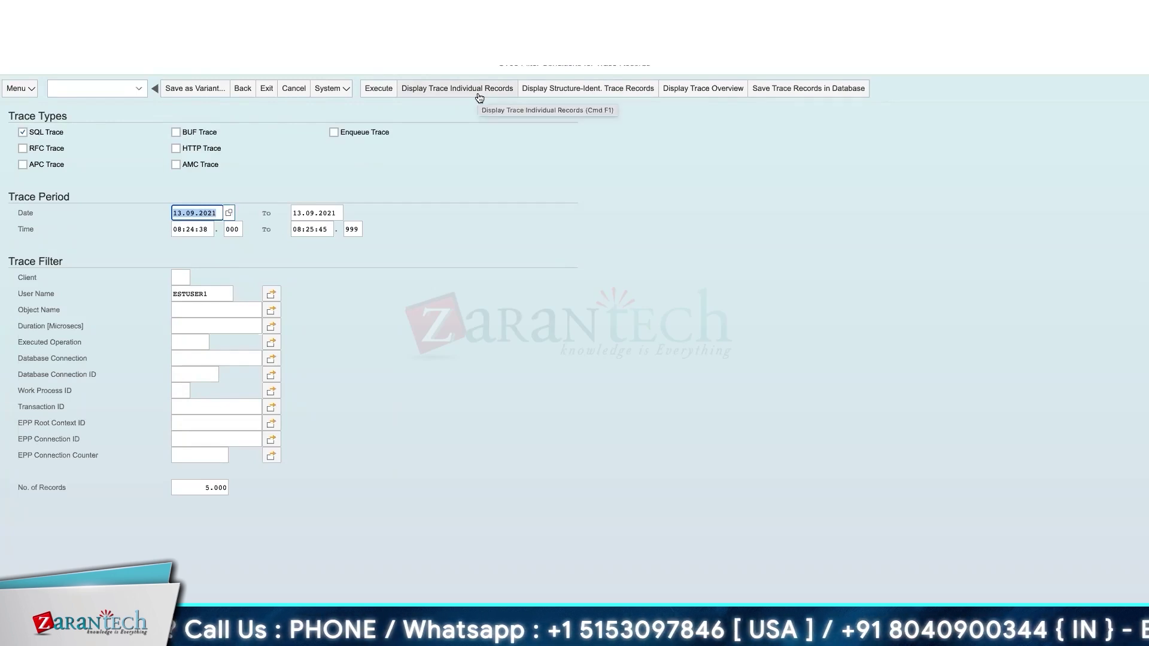
{"action": "left_click", "coordinate": [699, 93]}
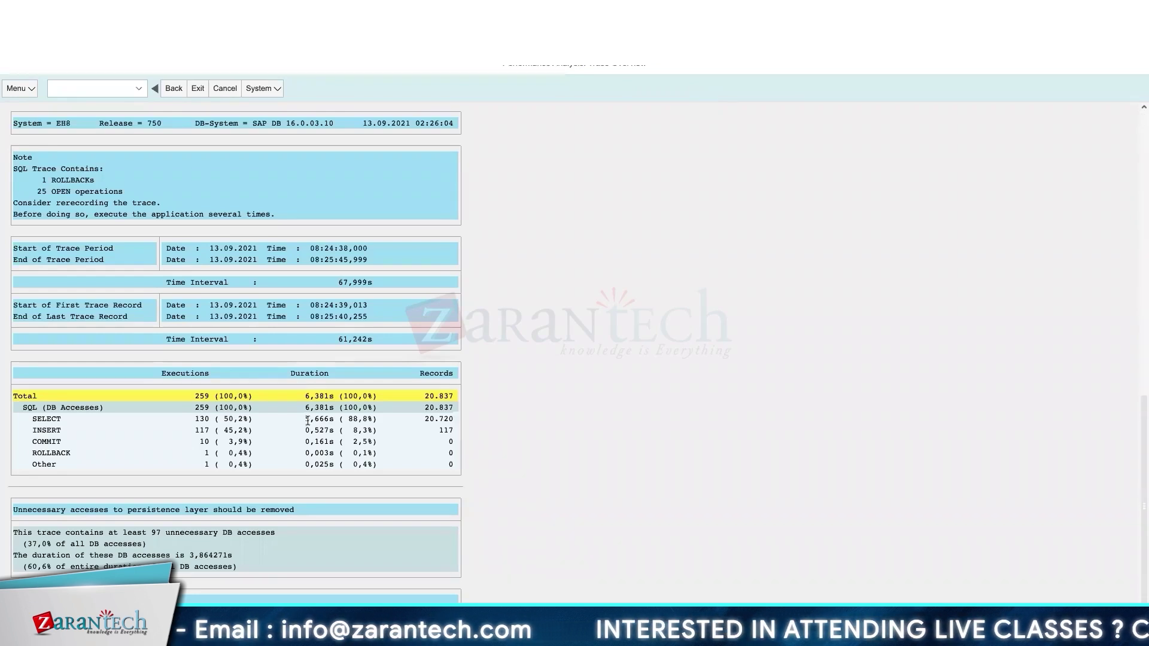
{"action": "scroll", "coordinate": [196, 471], "scroll_direction": "down", "scroll_amount": 10}
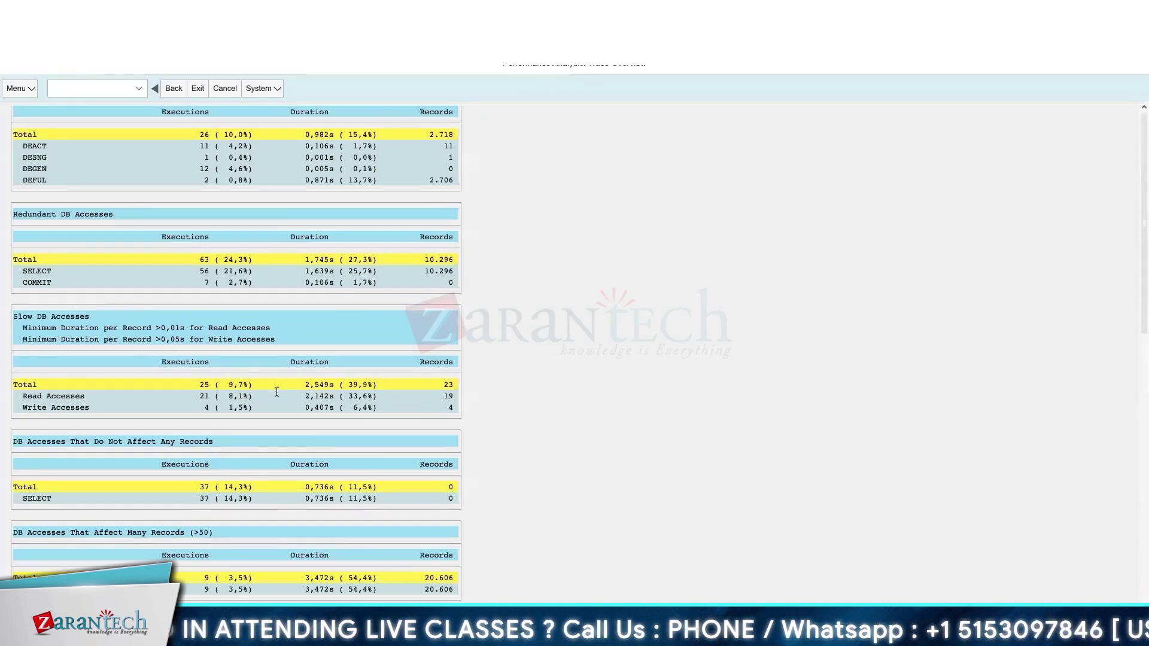
{"action": "scroll", "coordinate": [246, 430], "scroll_direction": "up", "scroll_amount": 10}
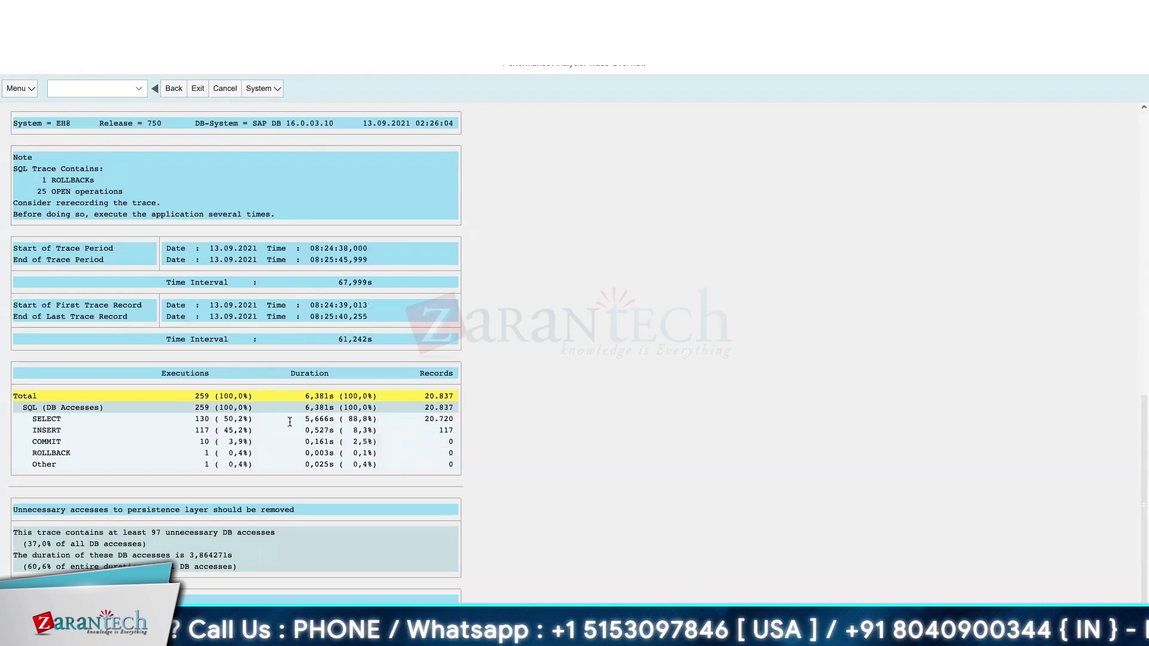
{"action": "scroll", "coordinate": [299, 430], "scroll_direction": "down", "scroll_amount": 10}
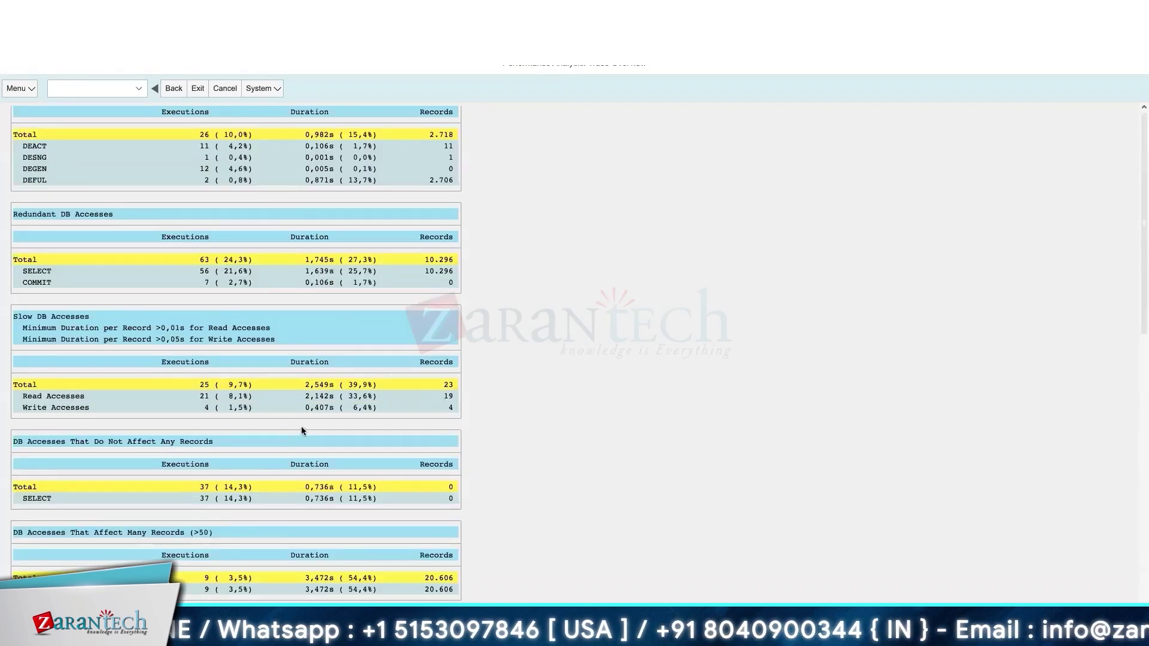
{"action": "scroll", "coordinate": [302, 430], "scroll_direction": "up", "scroll_amount": 10}
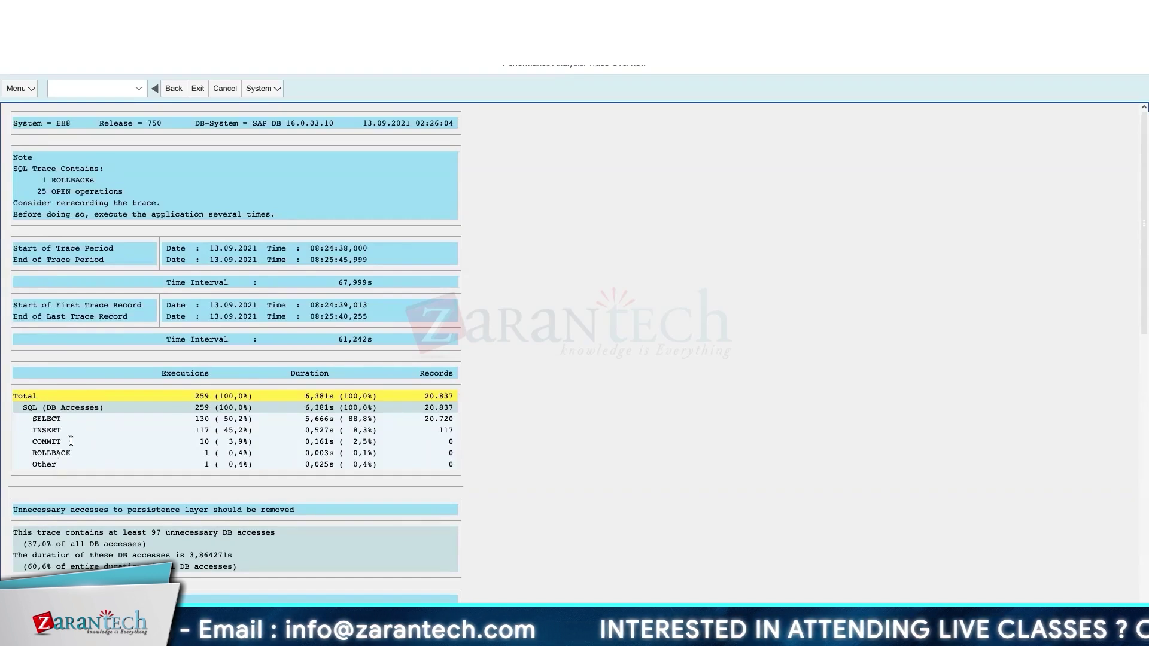
- Highlight the ROLLBACKs and OPEN operations entries in the overview's note, and examine the redundant and slow database access sections
{"action": "left_click", "coordinate": [108, 180]}
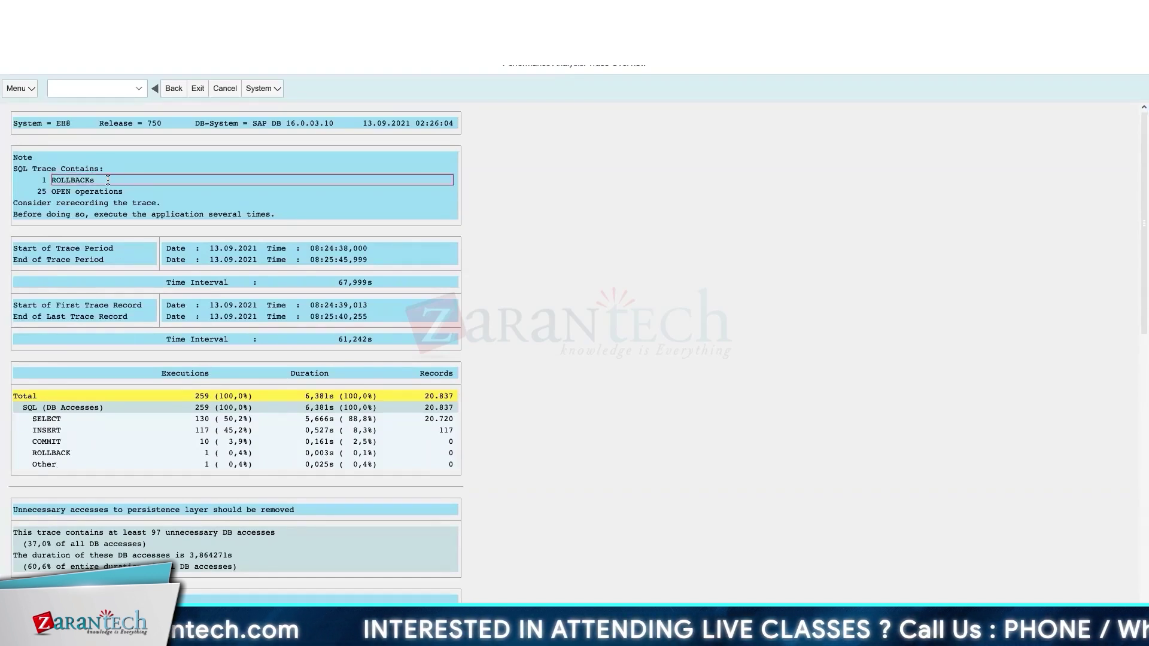
{"action": "left_click", "coordinate": [36, 191]}
{"action": "left_click_drag", "start_coordinate": [118, 191], "coordinate": [121, 190]}
{"action": "scroll", "coordinate": [246, 251], "scroll_direction": "down", "scroll_amount": 10}
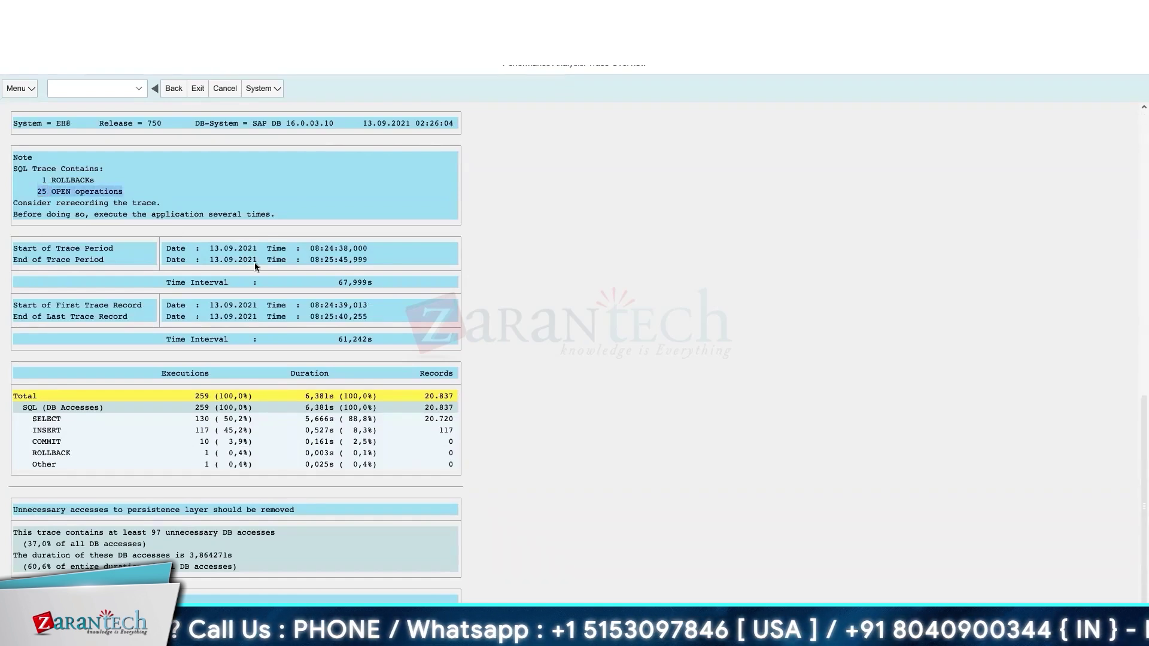
{"action": "scroll", "coordinate": [264, 380], "scroll_direction": "down", "scroll_amount": 10}
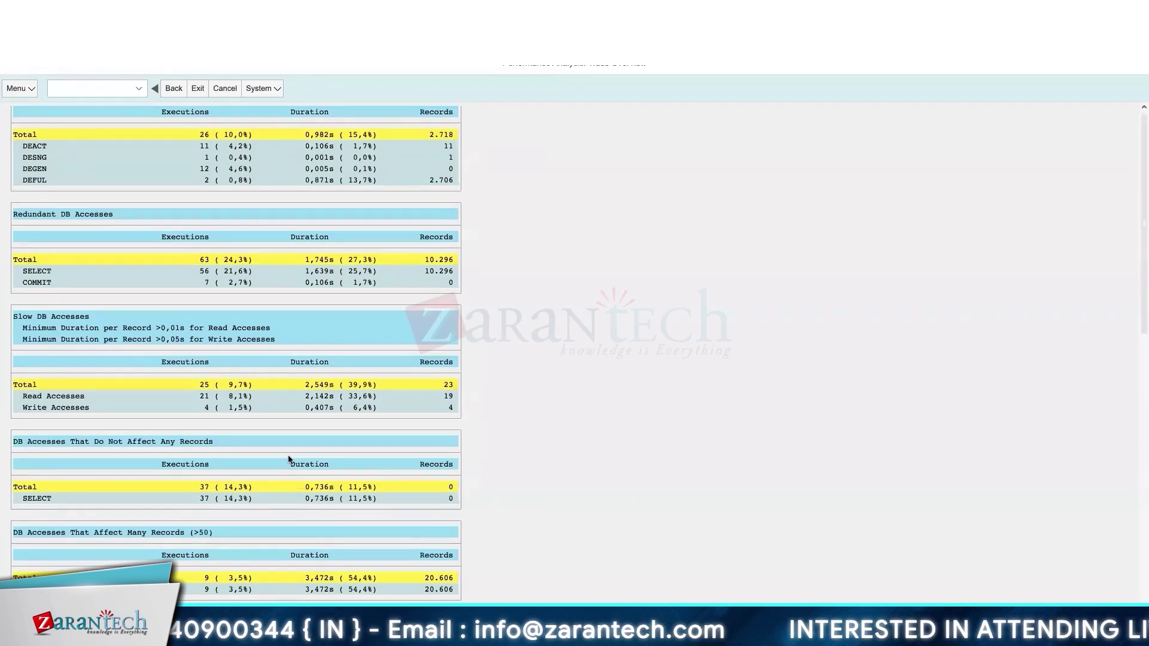
{"action": "scroll", "coordinate": [289, 460], "scroll_direction": "up", "scroll_amount": 10}
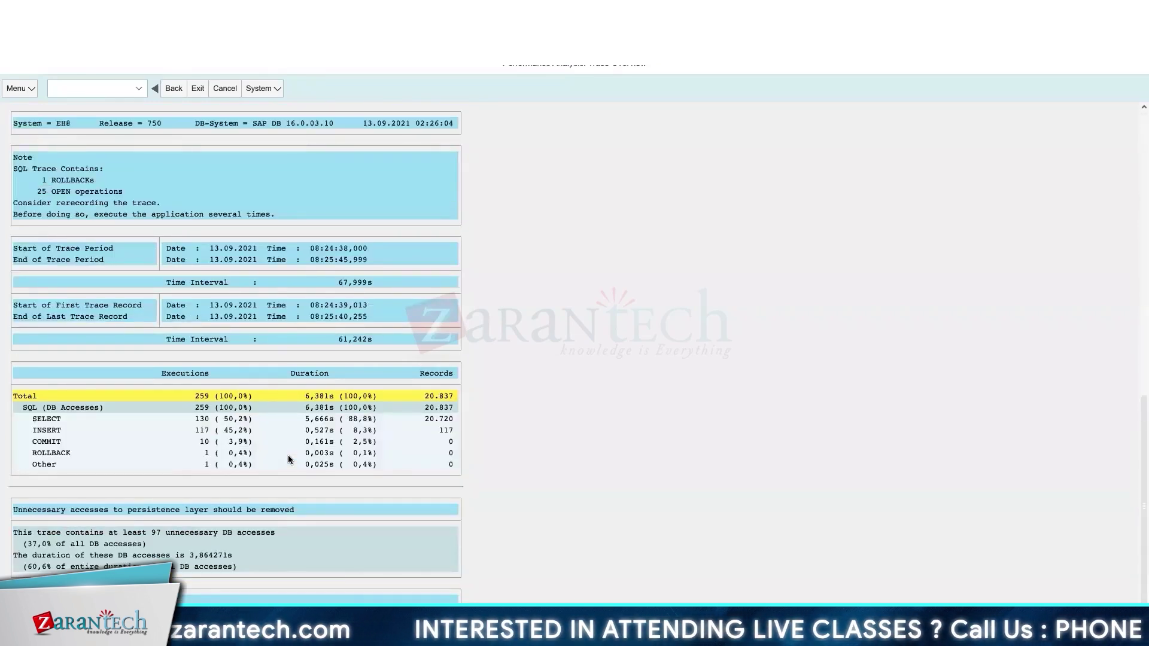
{"action": "scroll", "coordinate": [289, 459], "scroll_direction": "down", "scroll_amount": 10}
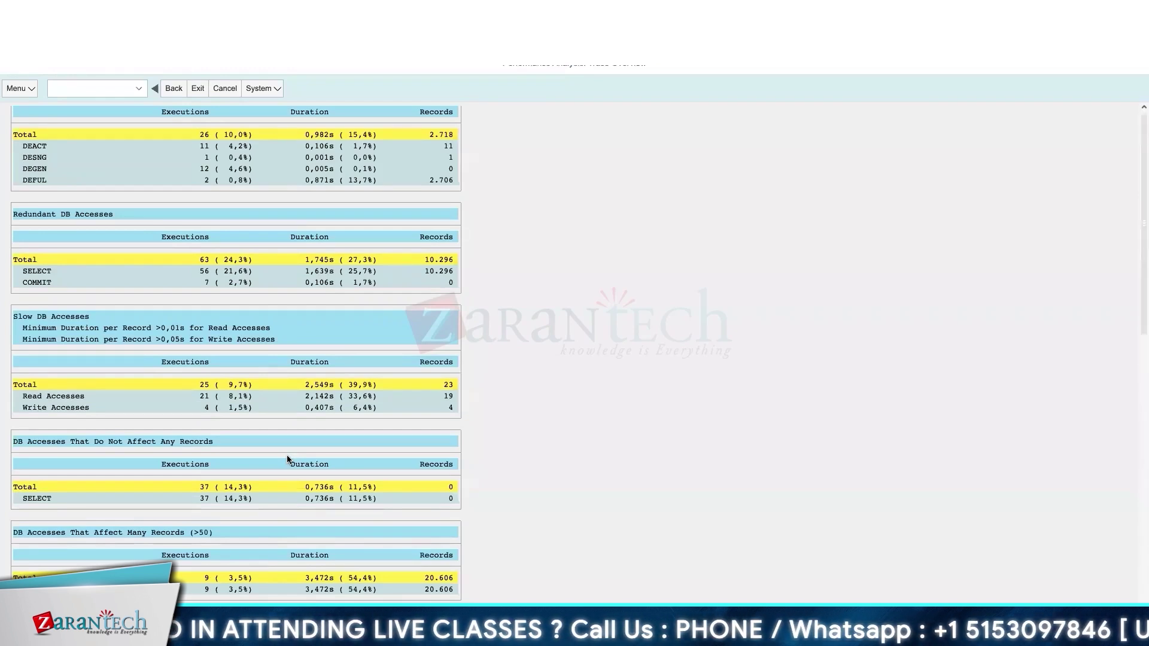
{"action": "left_click", "coordinate": [175, 89]}
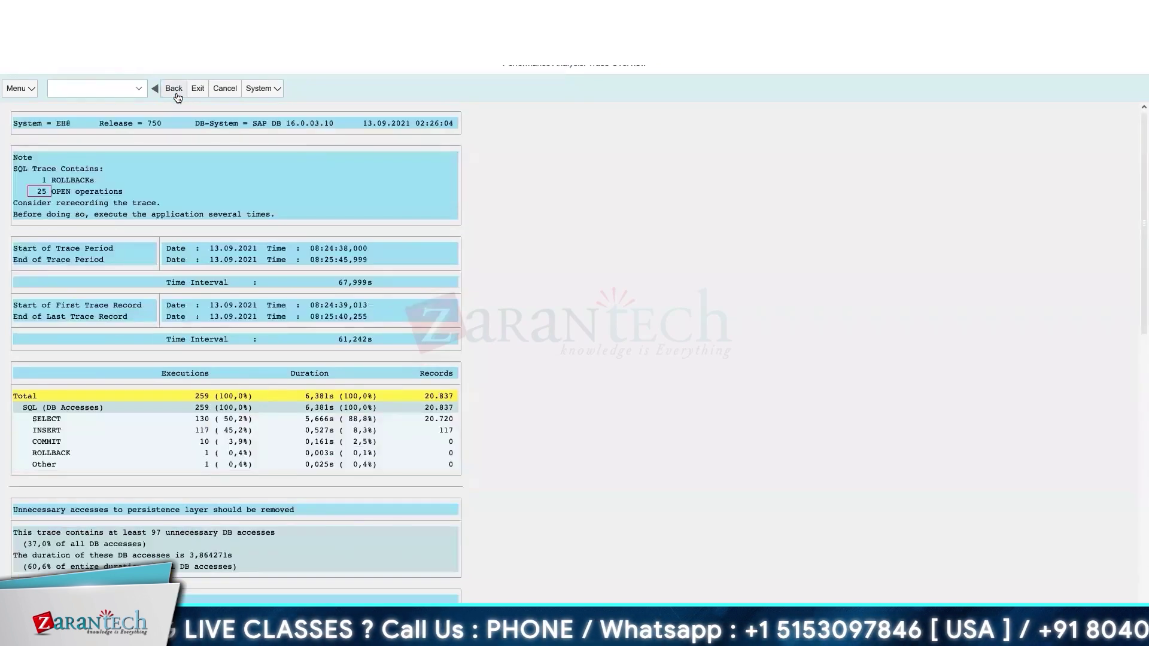
- Switch to the presentation, advance to the Developer Trace slide and glance at the terminal's log directory listing
{"action": "key", "text": "ctrl+Right"}
{"action": "key", "text": "ctrl+Left"}
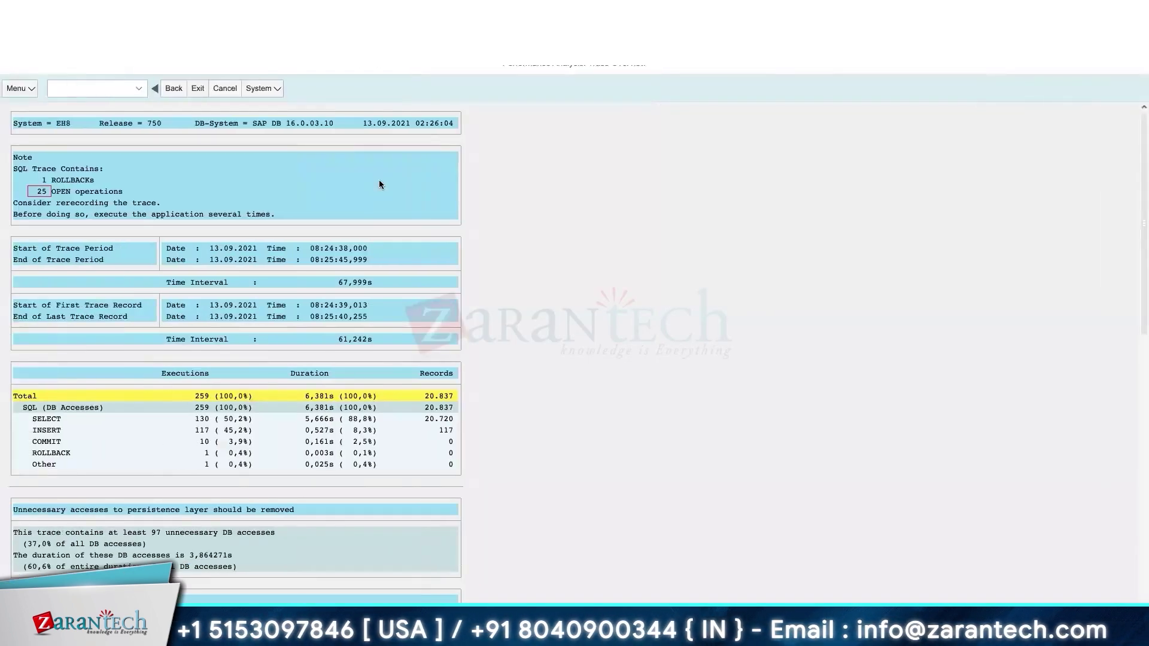
{"action": "key", "text": "super+Tab"}
{"action": "key", "text": "Right"}
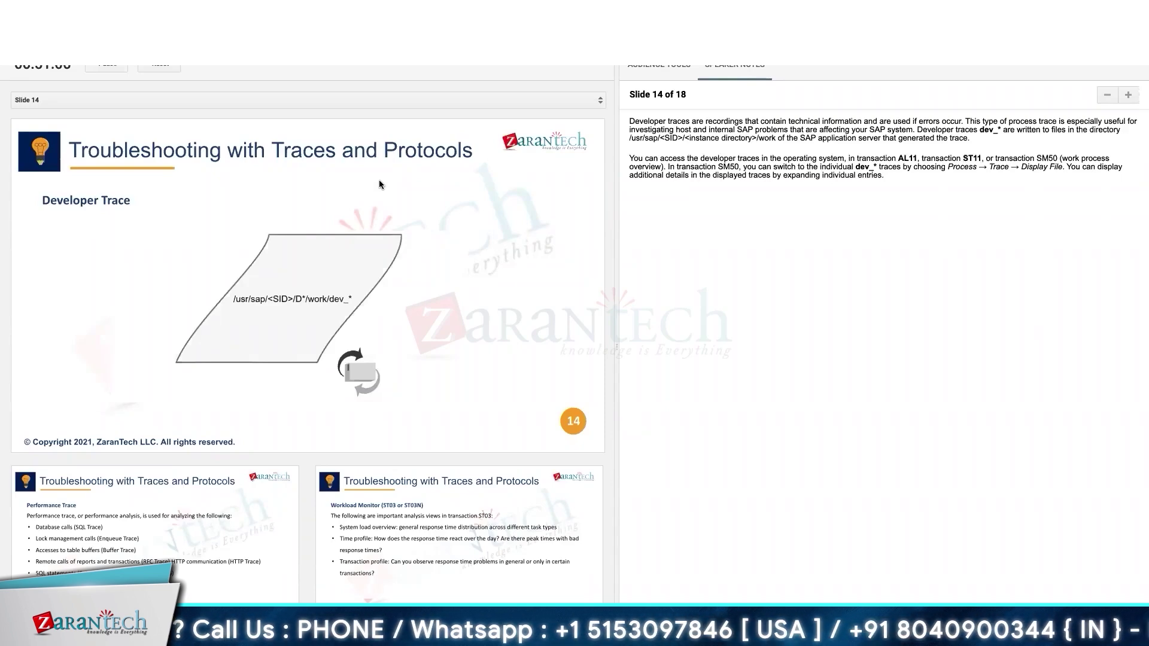
{"action": "key", "text": "ctrl+Right"}
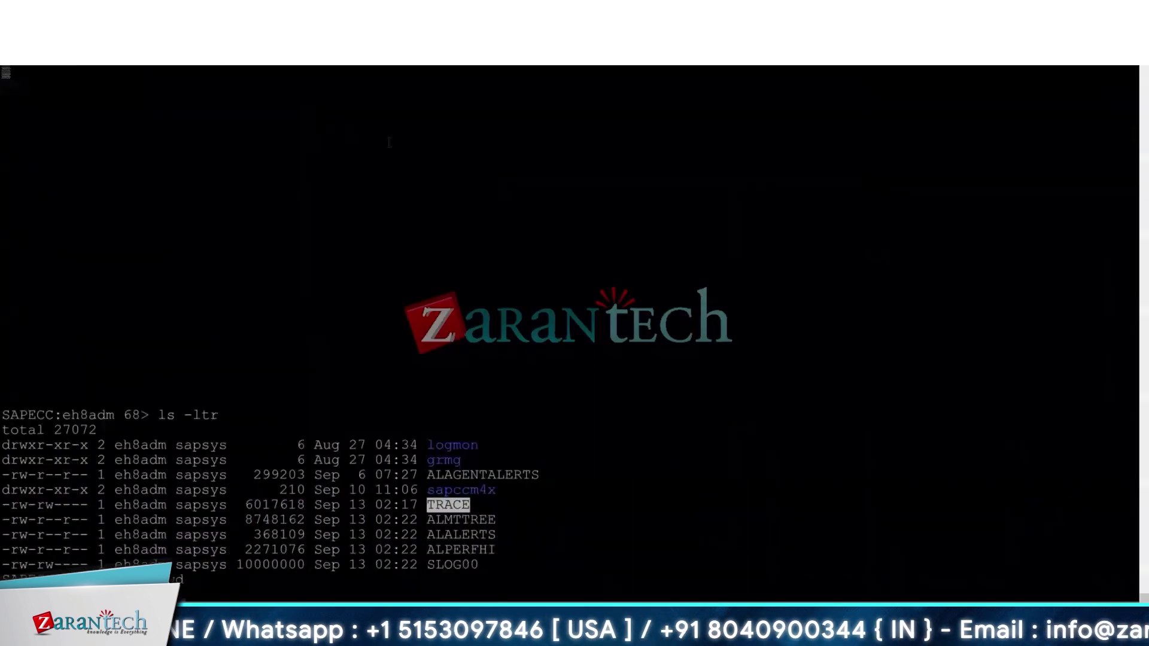
{"action": "key", "text": "ctrl+Left"}
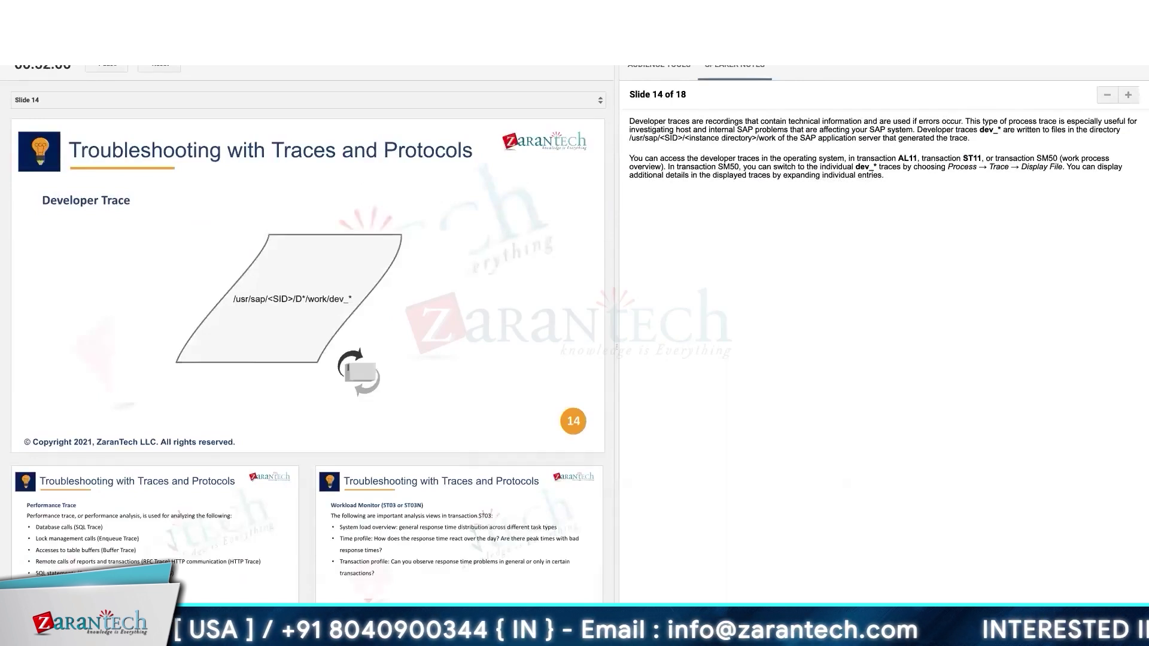
- Switch back to SAP and open the SAP directories list with transaction AL11
{"action": "key", "text": "alt+Tab"}
{"action": "left_click", "coordinate": [92, 88]}
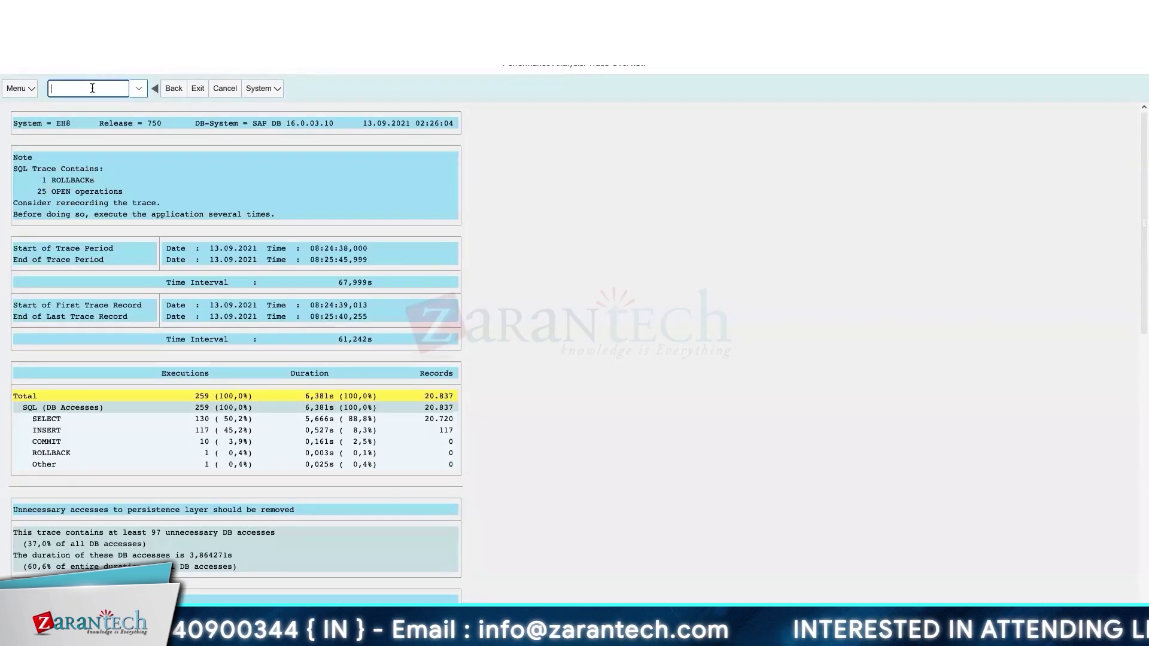
{"action": "type", "text": "/nall11"}
{"action": "key", "text": "Return"}
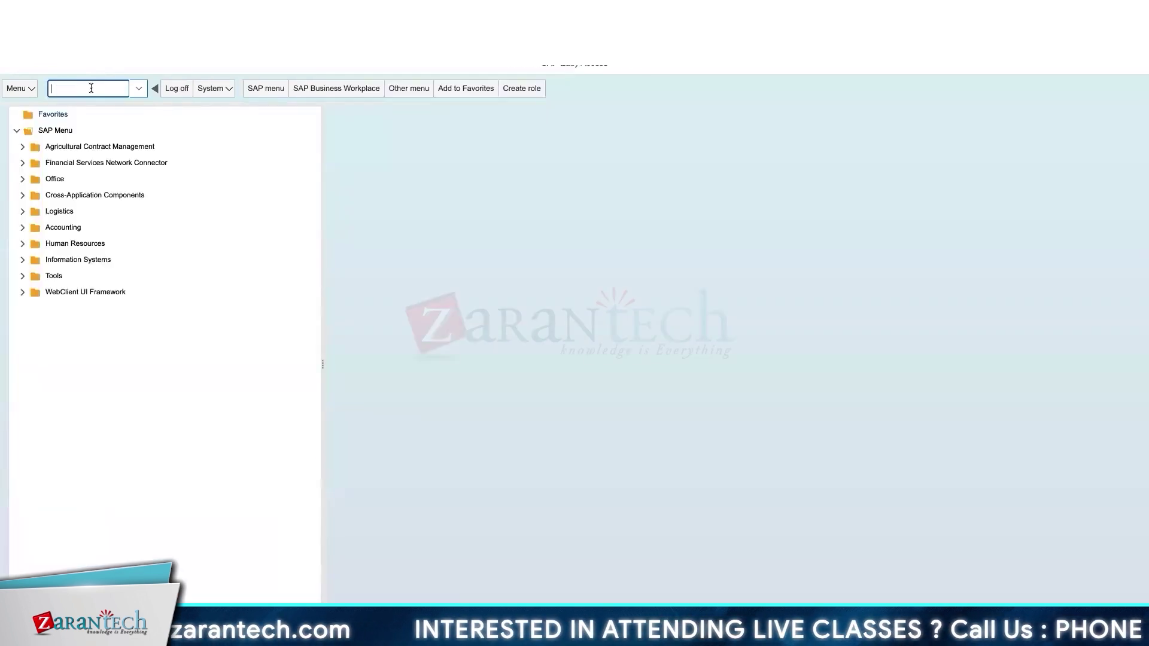
{"action": "type", "text": "/nal11"}
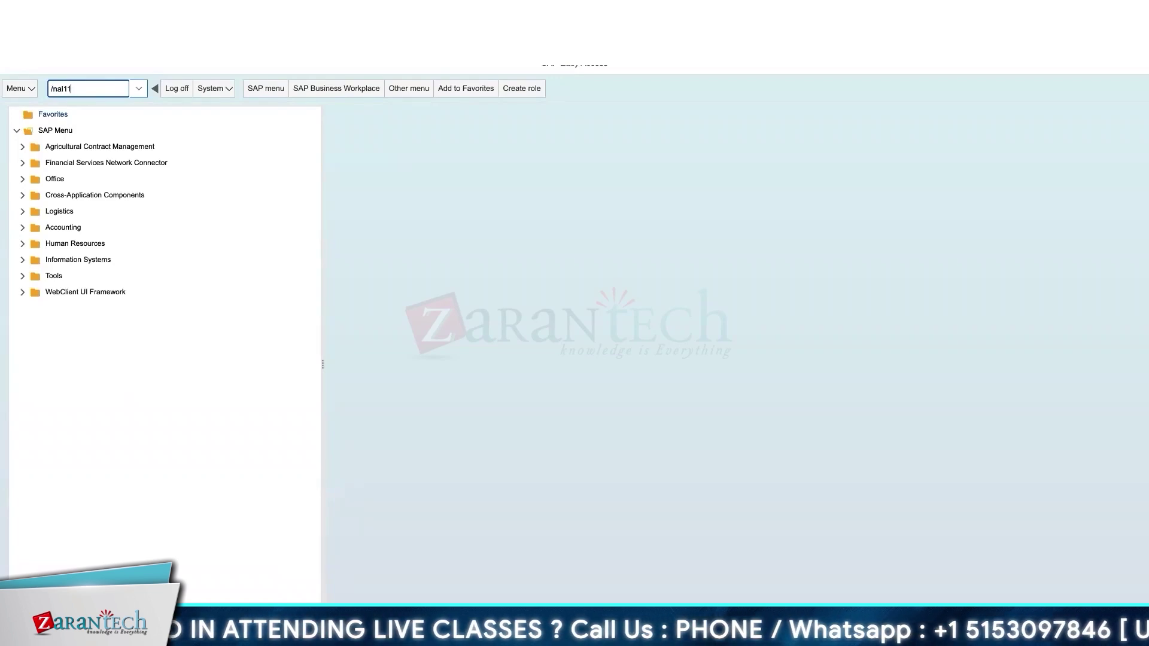
{"action": "key", "text": "Return"}
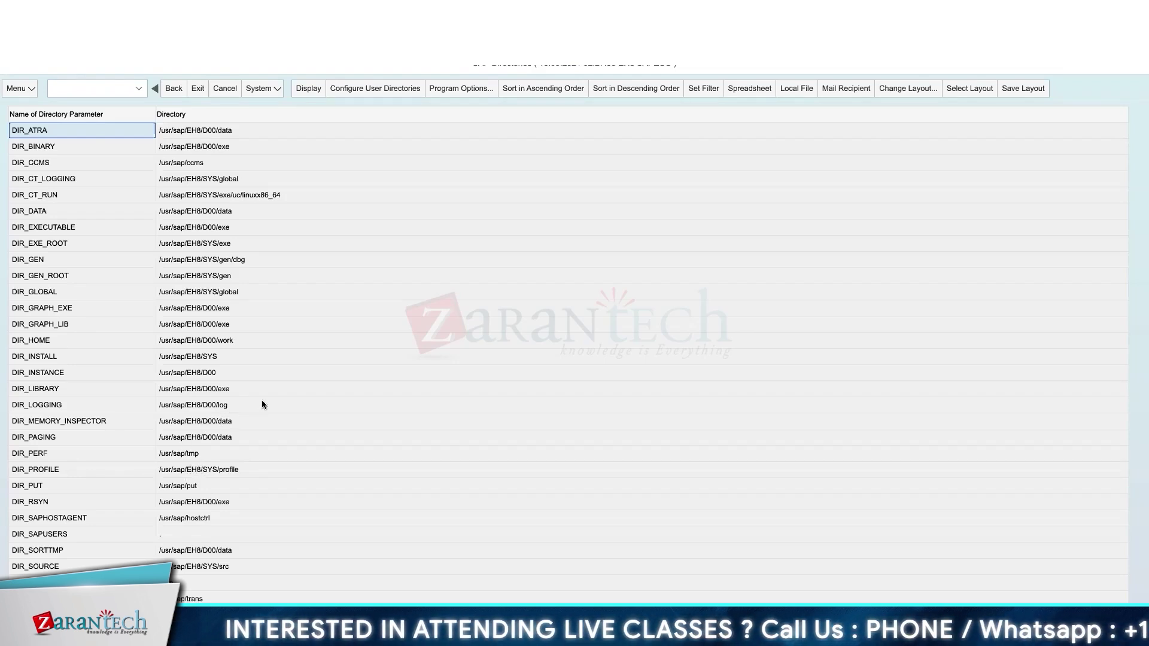
{"action": "left_click", "coordinate": [203, 351]}
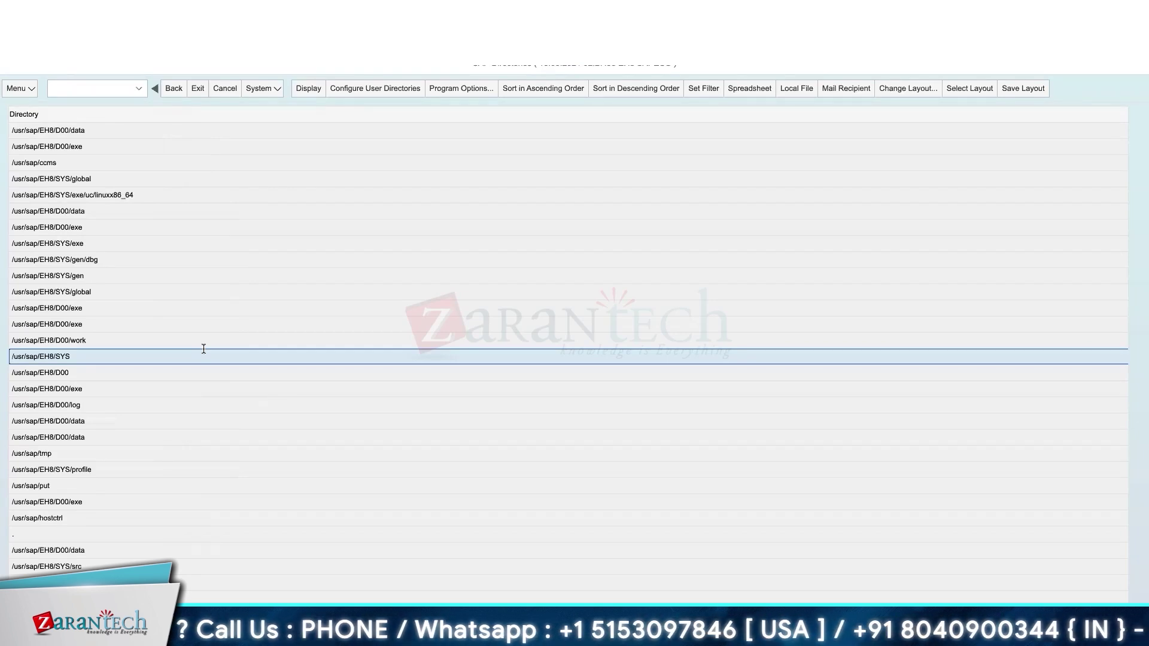
{"action": "left_click", "coordinate": [169, 89]}
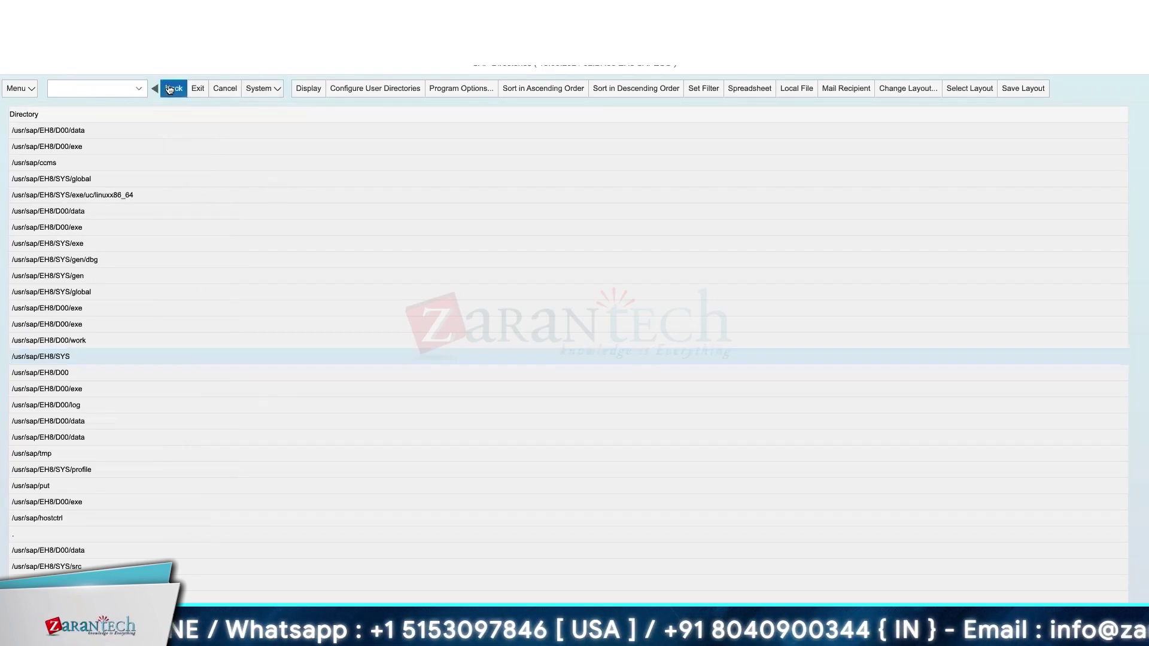